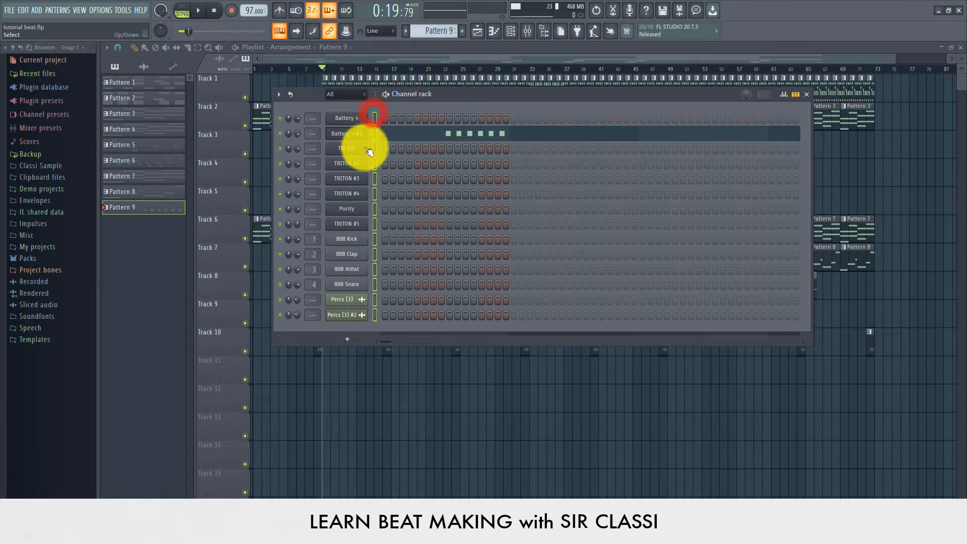
- Select all channels except the four 808 ones and route them to mixer tracks 1 to 10
{"action": "left_click", "coordinate": [374, 120]}
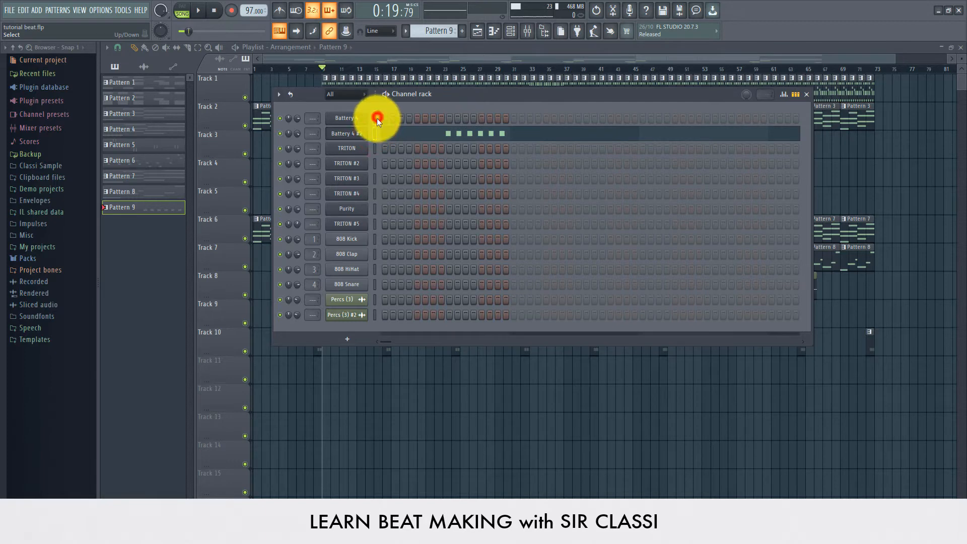
{"action": "left_click", "coordinate": [373, 178]}
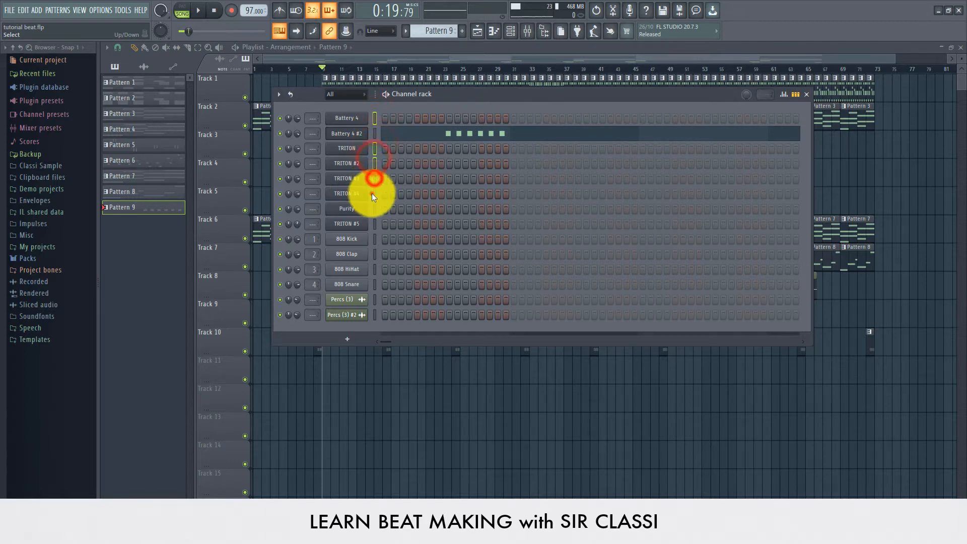
{"action": "left_click", "coordinate": [375, 132], "text": "shift"}
{"action": "left_click", "coordinate": [373, 210], "text": "shift"}
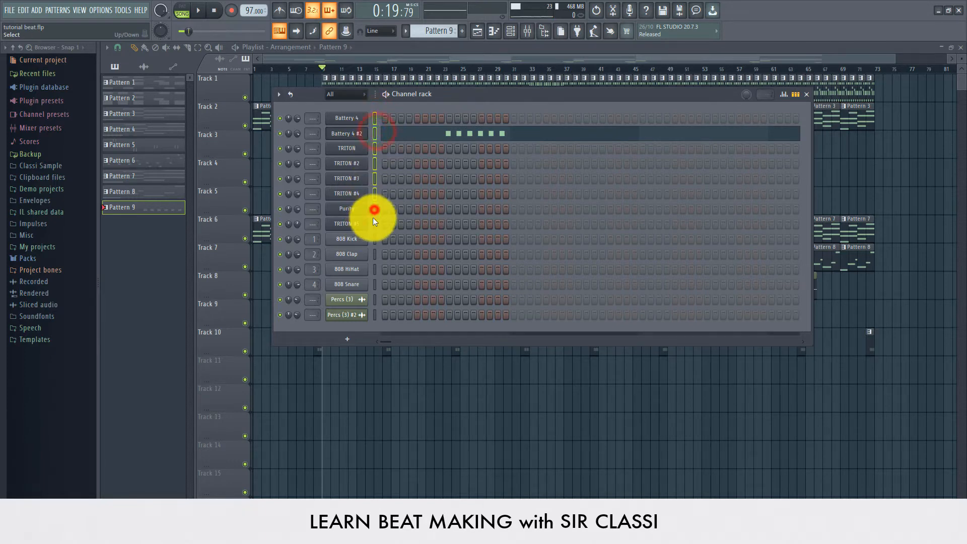
{"action": "left_click", "coordinate": [373, 218], "text": "shift"}
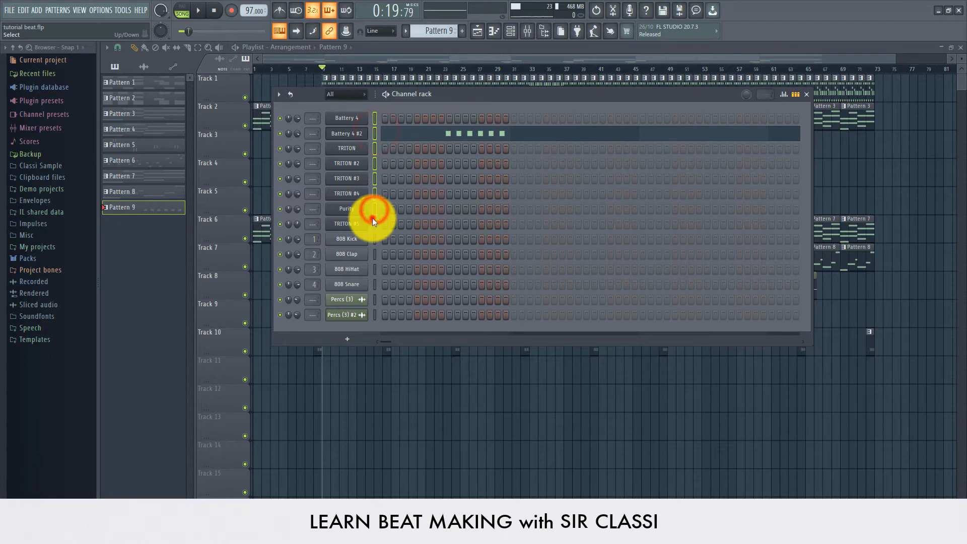
{"action": "left_click", "coordinate": [374, 315], "text": "shift"}
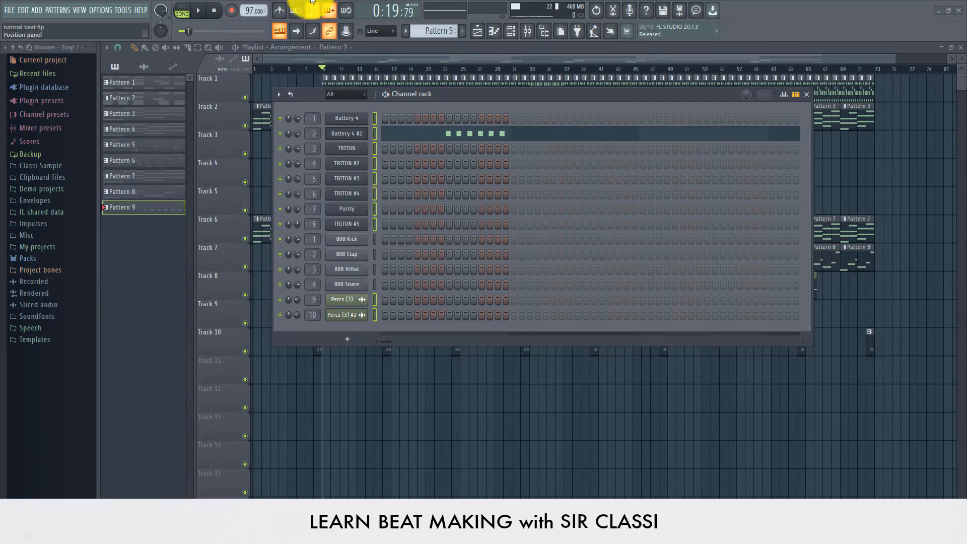
- Bring the playlist to the front and play part of the arrangement to listen to the beat
{"action": "left_click", "coordinate": [378, 58]}
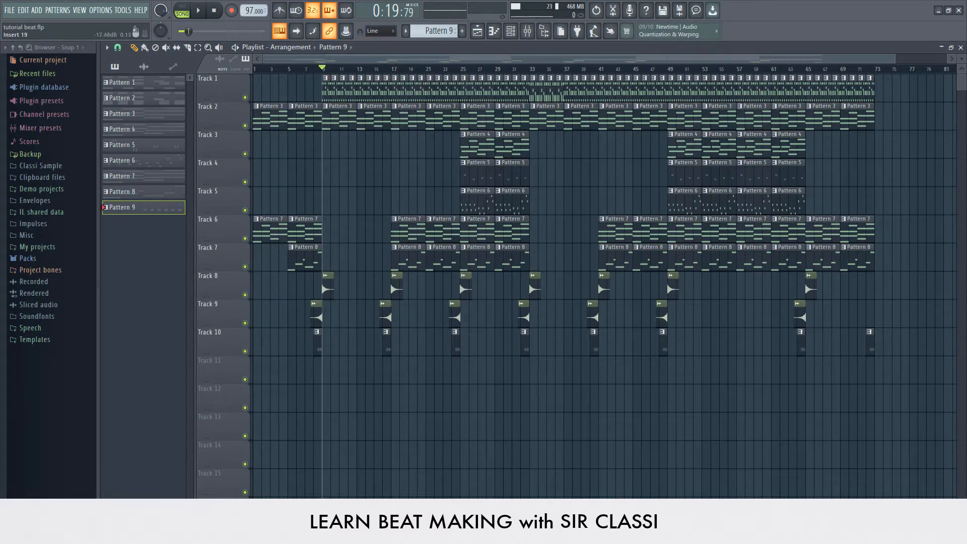
{"action": "key", "text": "space"}
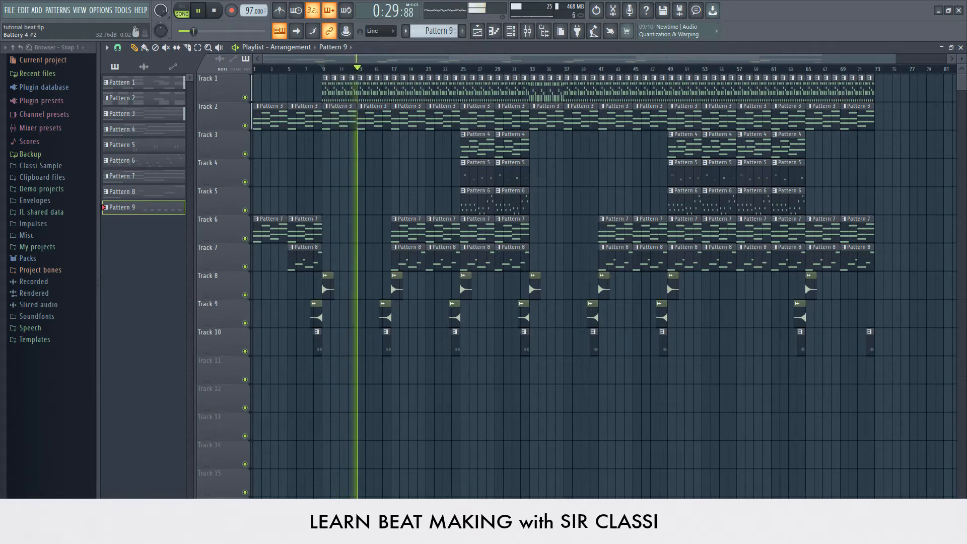
{"action": "key", "text": "space"}
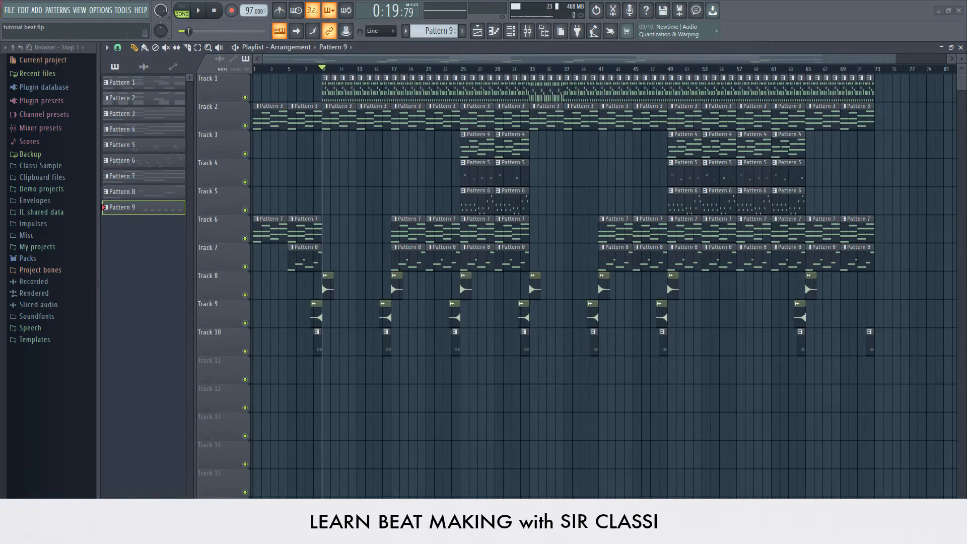
- Open the mixer and take the playlist and piano roll windows out of their maximized size
{"action": "key", "text": "F9"}
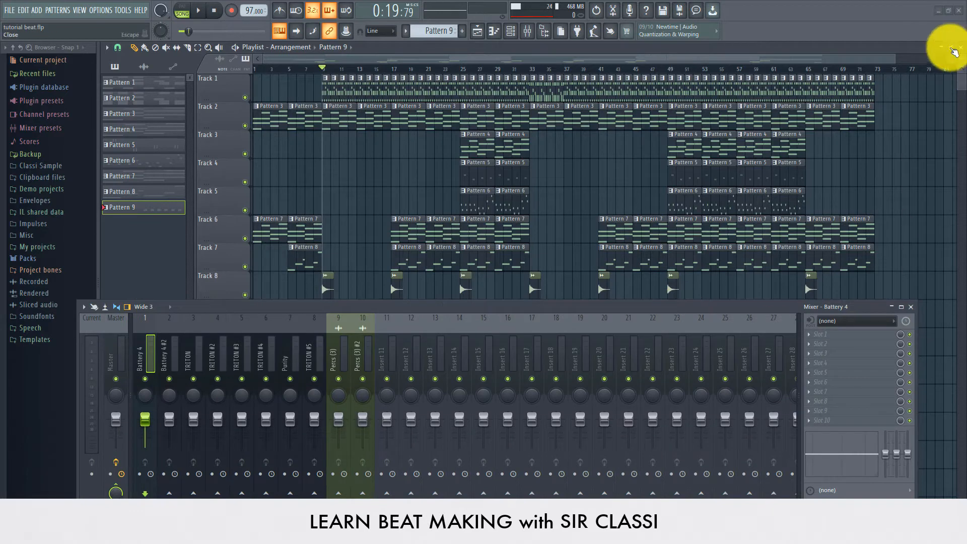
{"action": "left_click", "coordinate": [954, 51]}
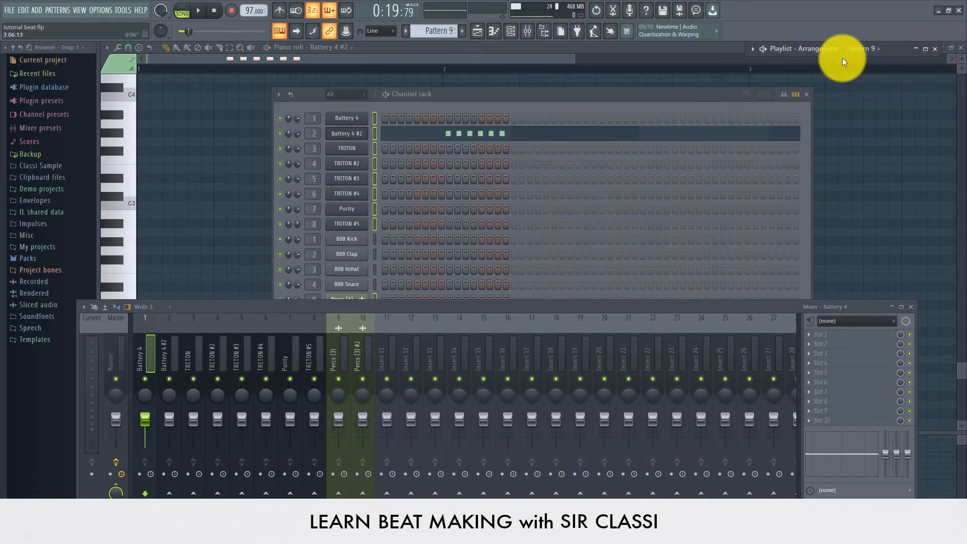
{"action": "left_click", "coordinate": [687, 48]}
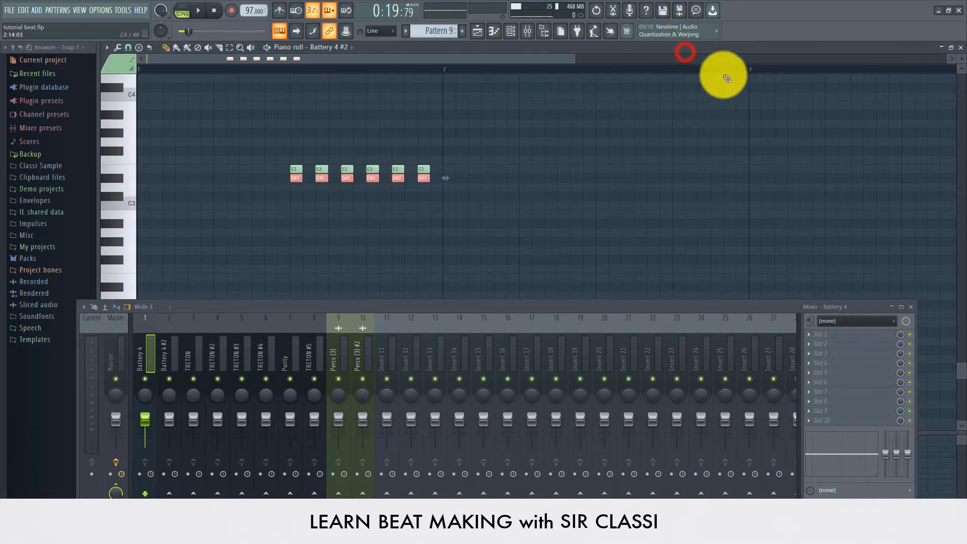
{"action": "left_click", "coordinate": [952, 48]}
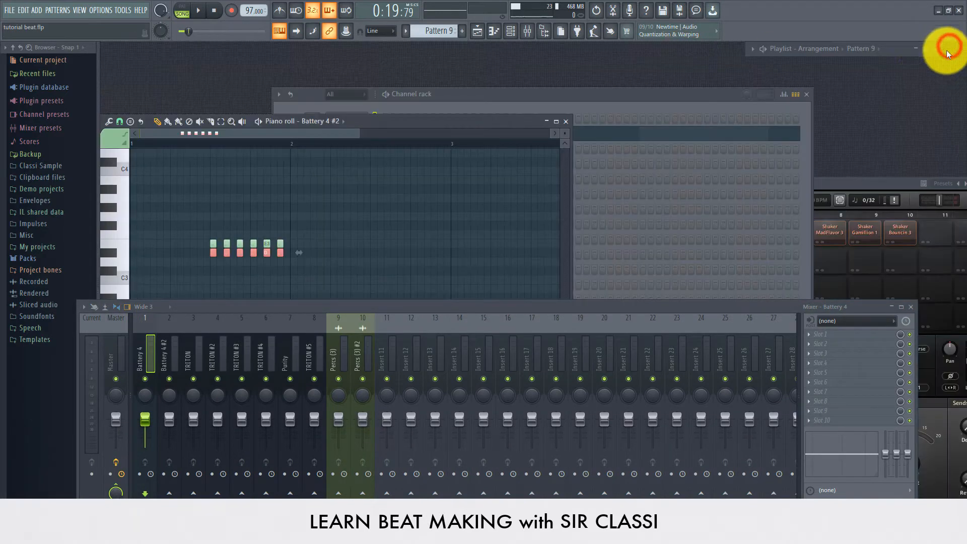
- Close the piano roll and the channel rack, keeping the playlist window open
{"action": "left_click", "coordinate": [565, 121]}
{"action": "left_click", "coordinate": [477, 33]}
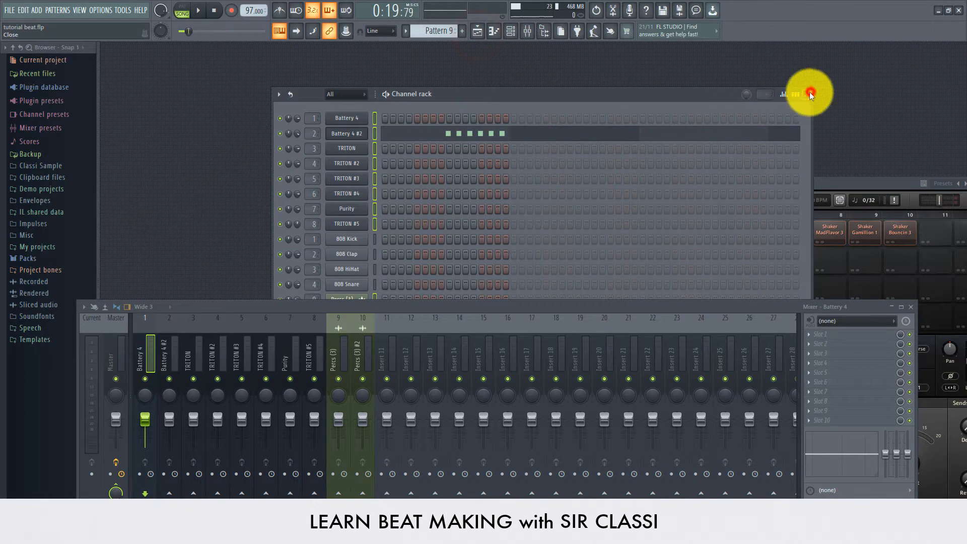
{"action": "left_click", "coordinate": [809, 93]}
{"action": "left_click", "coordinate": [477, 32]}
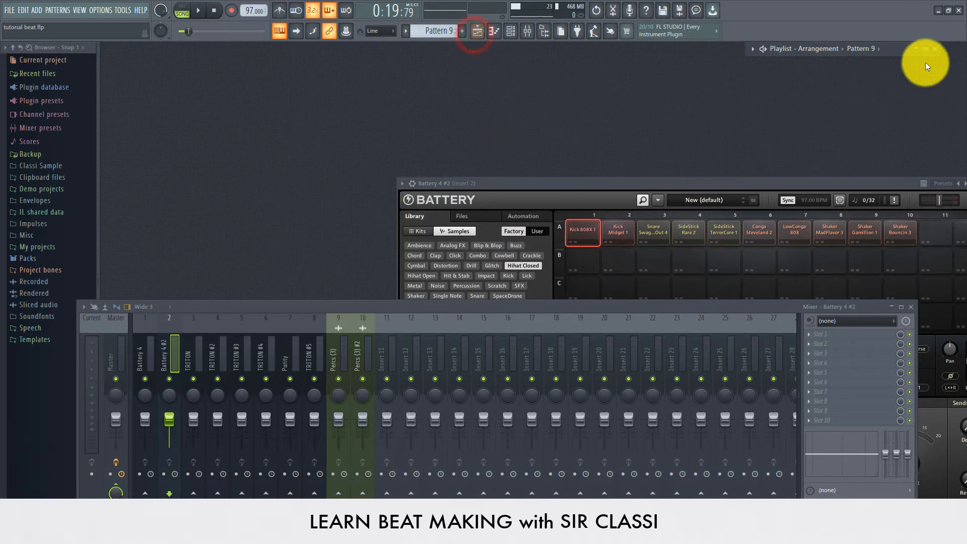
- Widen the playlist window across the area above the mixer and close the Battery 4 #2 plugin window
{"action": "left_click_drag", "start_coordinate": [854, 59], "coordinate": [321, 243]}
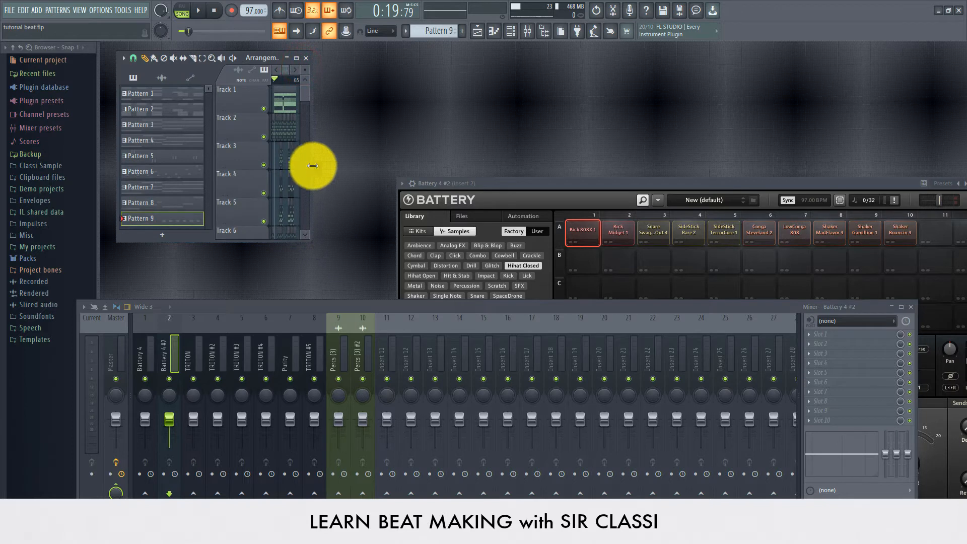
{"action": "left_click_drag", "start_coordinate": [313, 166], "coordinate": [959, 201]}
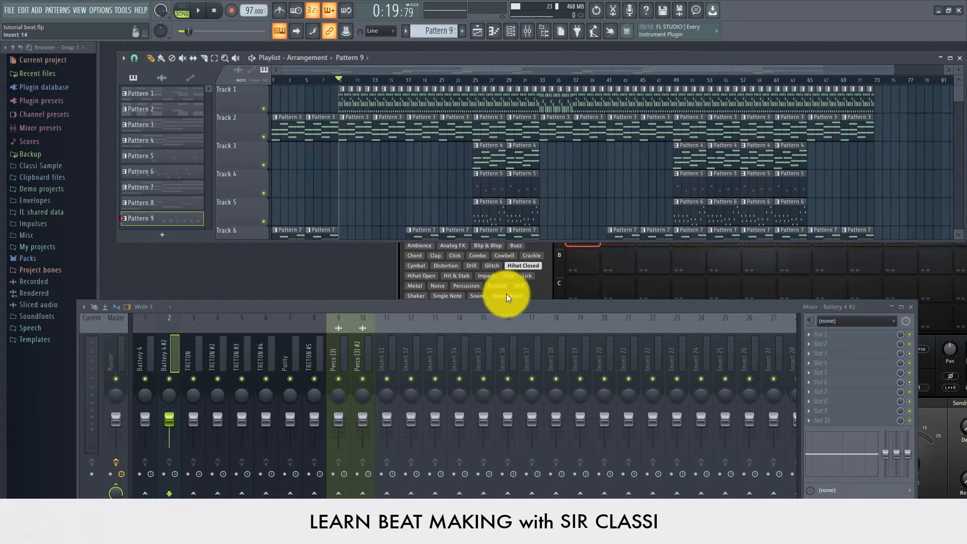
{"action": "left_click", "coordinate": [530, 292]}
{"action": "left_click_drag", "start_coordinate": [682, 186], "coordinate": [466, 166]}
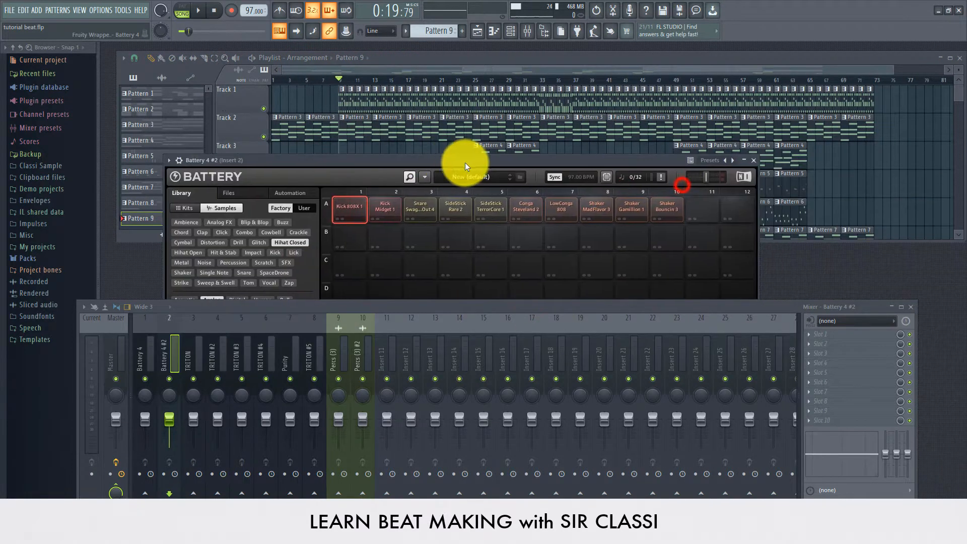
{"action": "left_click", "coordinate": [754, 160]}
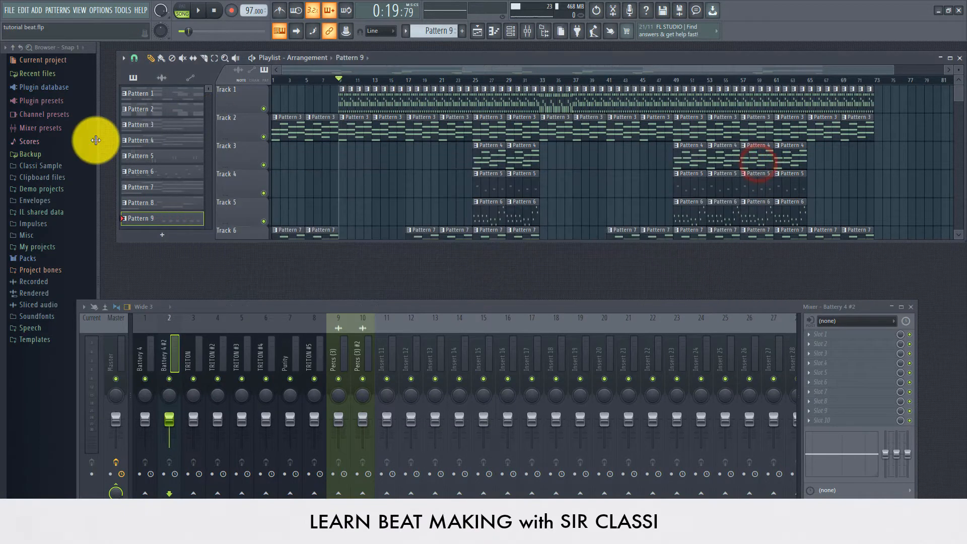
- Hide the browser and fit the playlist window to the full workspace width, extending it down to the mixer
{"action": "left_click", "coordinate": [97, 140]}
{"action": "mouse_move", "coordinate": [329, 63]}
{"action": "left_mouse_down"}
{"action": "mouse_move", "coordinate": [299, 60]}
{"action": "mouse_move", "coordinate": [314, 56]}
{"action": "left_mouse_up"}
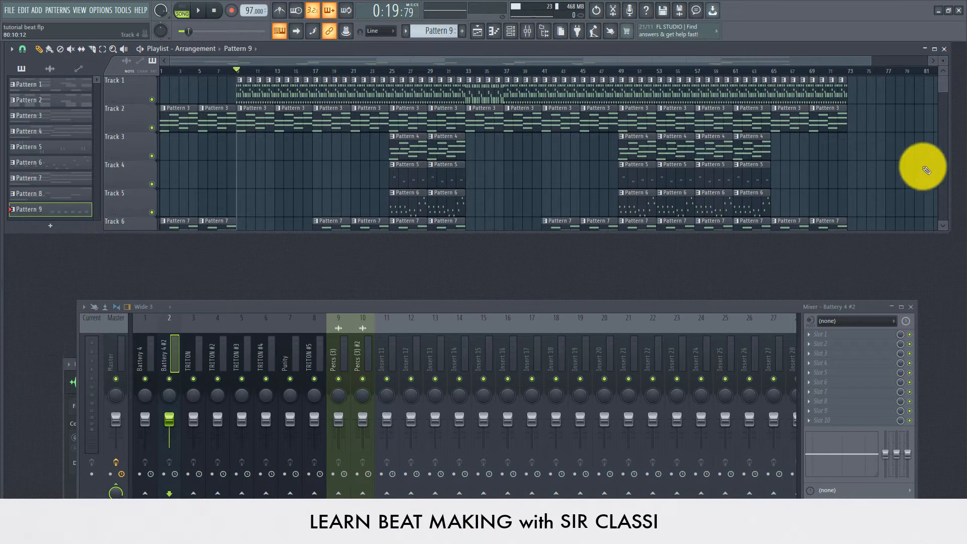
{"action": "left_click_drag", "start_coordinate": [947, 157], "coordinate": [961, 156]}
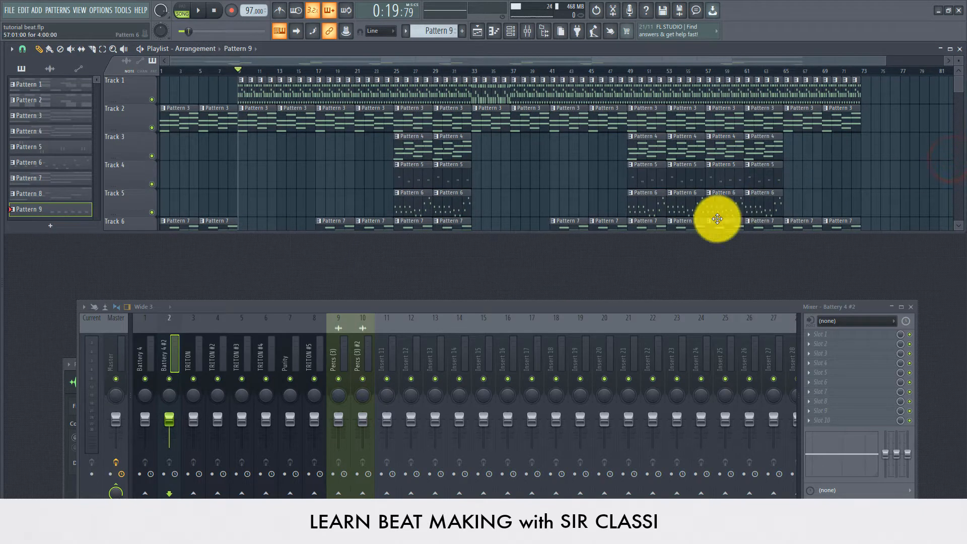
{"action": "left_click_drag", "start_coordinate": [690, 232], "coordinate": [691, 287]}
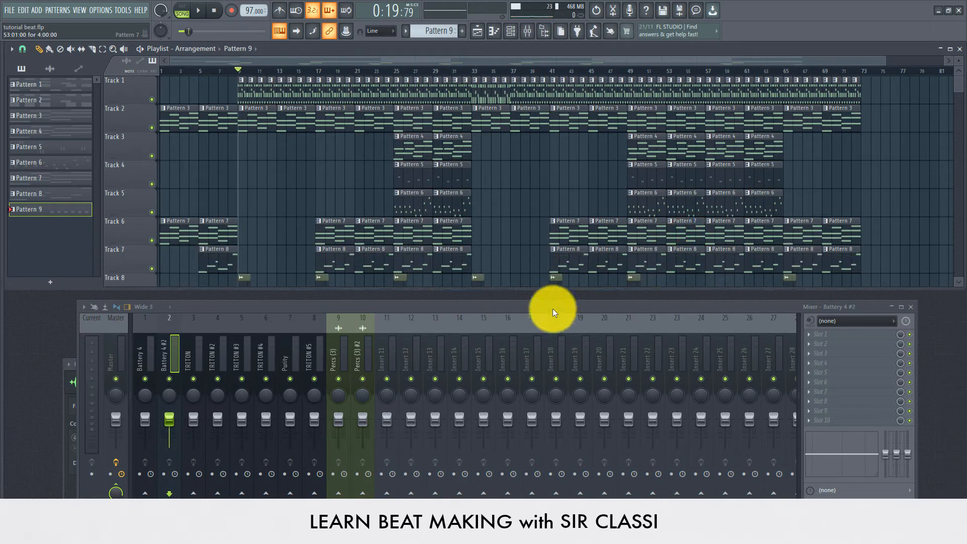
- Place the mixer window directly beneath the playlist and widen it to the full workspace width
{"action": "left_click_drag", "start_coordinate": [553, 309], "coordinate": [482, 300]}
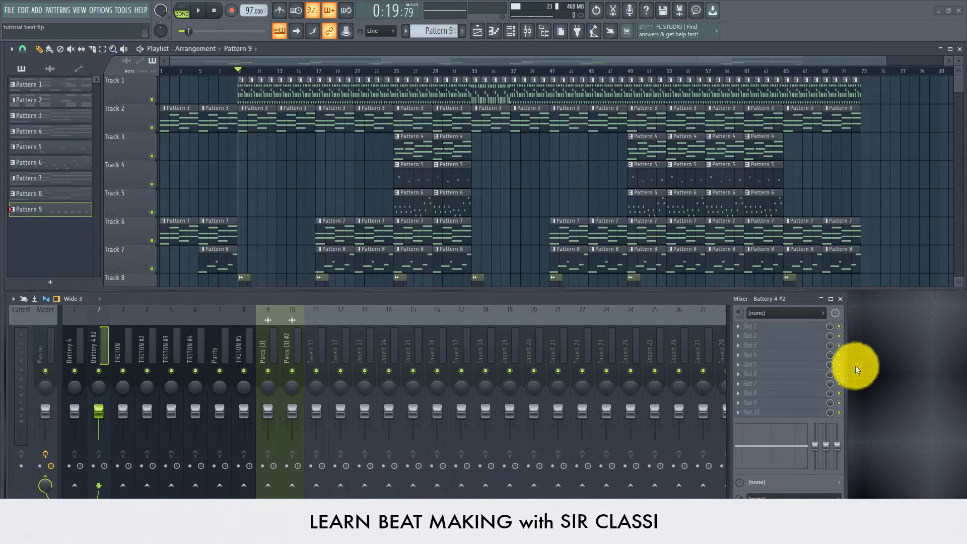
{"action": "left_click_drag", "start_coordinate": [847, 367], "coordinate": [963, 376]}
{"action": "scroll", "coordinate": [491, 185], "scroll_direction": "down", "scroll_amount": 3}
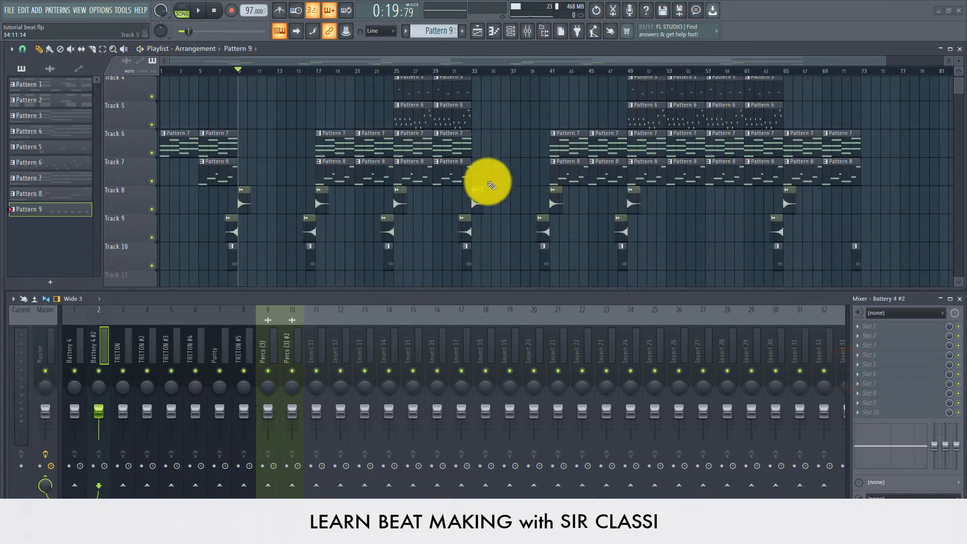
{"action": "scroll", "coordinate": [491, 185], "scroll_direction": "up", "scroll_amount": 4}
{"action": "scroll", "coordinate": [491, 185], "scroll_direction": "down", "scroll_amount": 4}
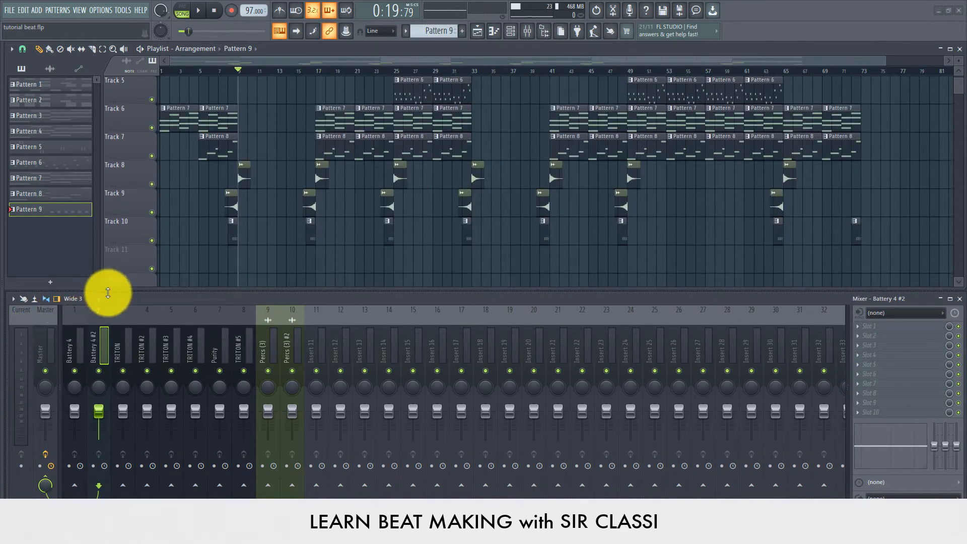
- Select the Battery 4 mixer track and show Pattern 1 in the channel rack
{"action": "left_click", "coordinate": [81, 343]}
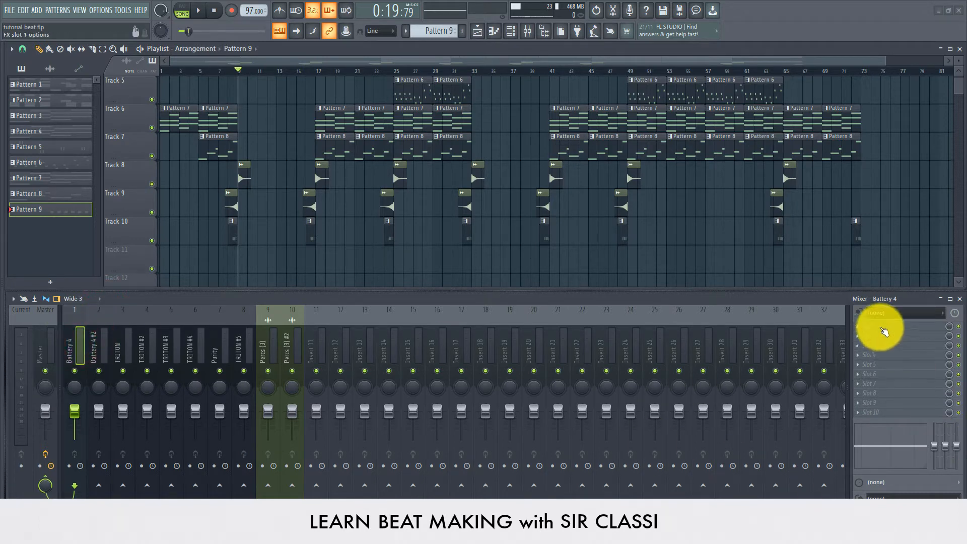
{"action": "left_click", "coordinate": [509, 30]}
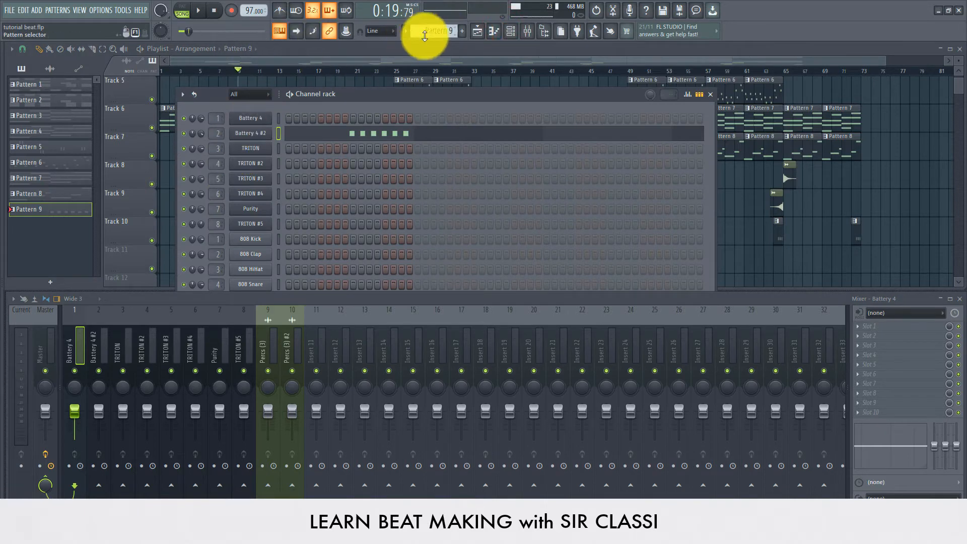
{"action": "scroll", "coordinate": [430, 31], "scroll_direction": "down", "scroll_amount": 6}
{"action": "scroll", "coordinate": [429, 32], "scroll_direction": "down", "scroll_amount": 2}
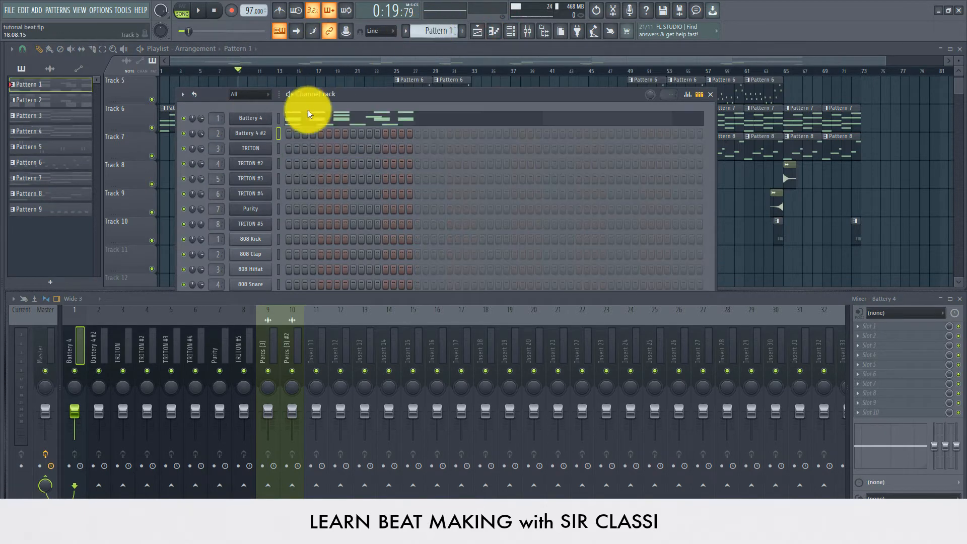
- Inspect the Battery 4 channel's loaded drum samples and its Pattern 1 notes in the piano roll
{"action": "left_click", "coordinate": [254, 118]}
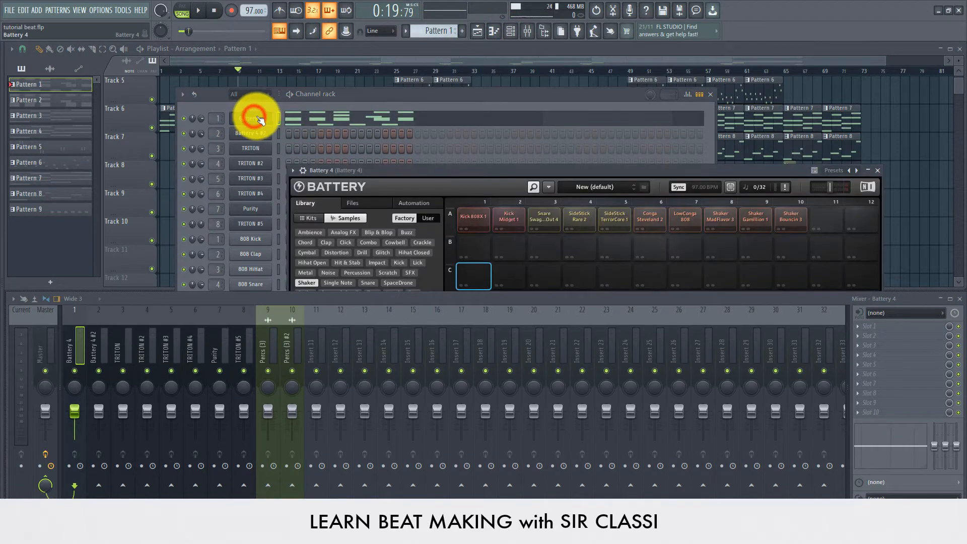
{"action": "left_click", "coordinate": [298, 119]}
{"action": "left_click_drag", "start_coordinate": [302, 125], "coordinate": [477, 83]}
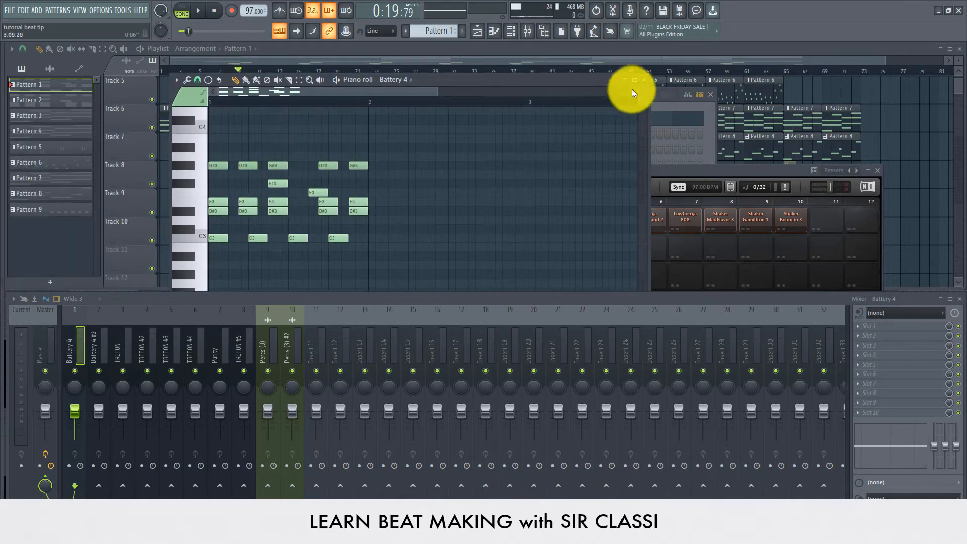
{"action": "left_click", "coordinate": [644, 85]}
{"action": "left_click_drag", "start_coordinate": [595, 170], "coordinate": [586, 108]}
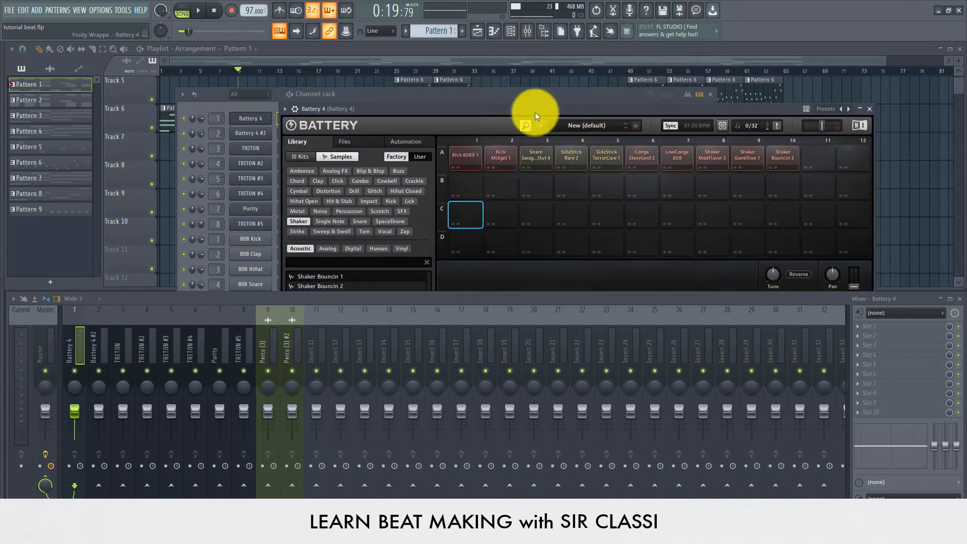
{"action": "left_click", "coordinate": [486, 91]}
{"action": "right_click", "coordinate": [263, 120]}
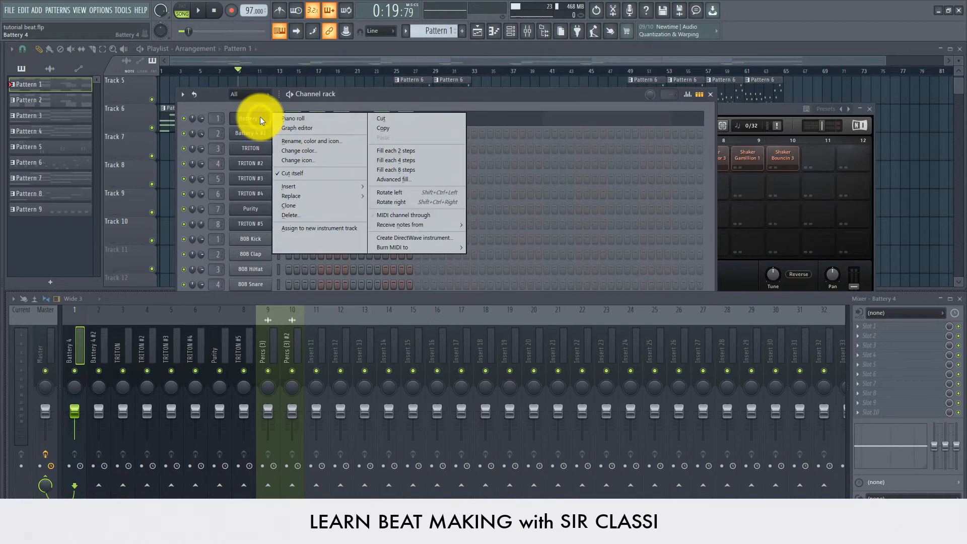
{"action": "left_click", "coordinate": [259, 118]}
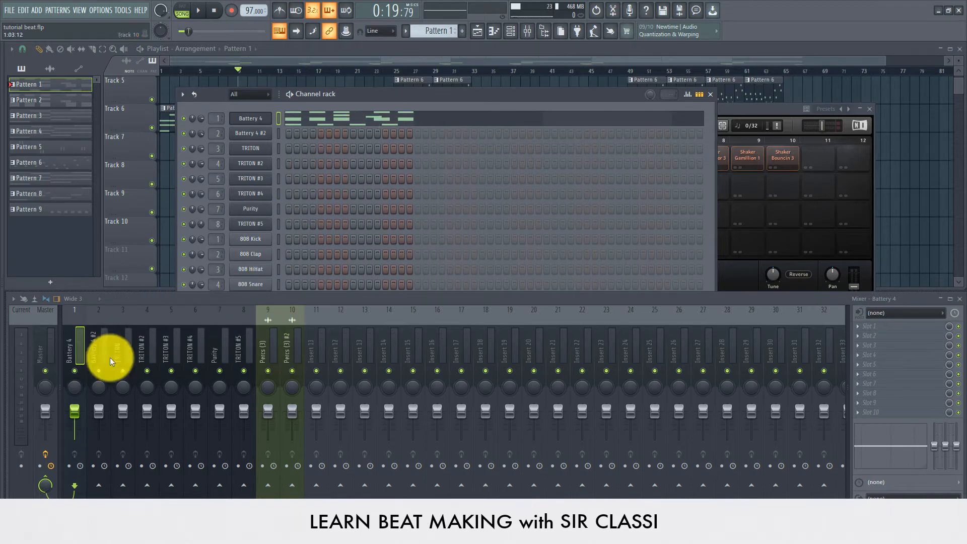
- Load Fruity Parametric EQ 2 into the first effect slot of the Battery 4 mixer track and start playback
{"action": "left_click", "coordinate": [886, 326]}
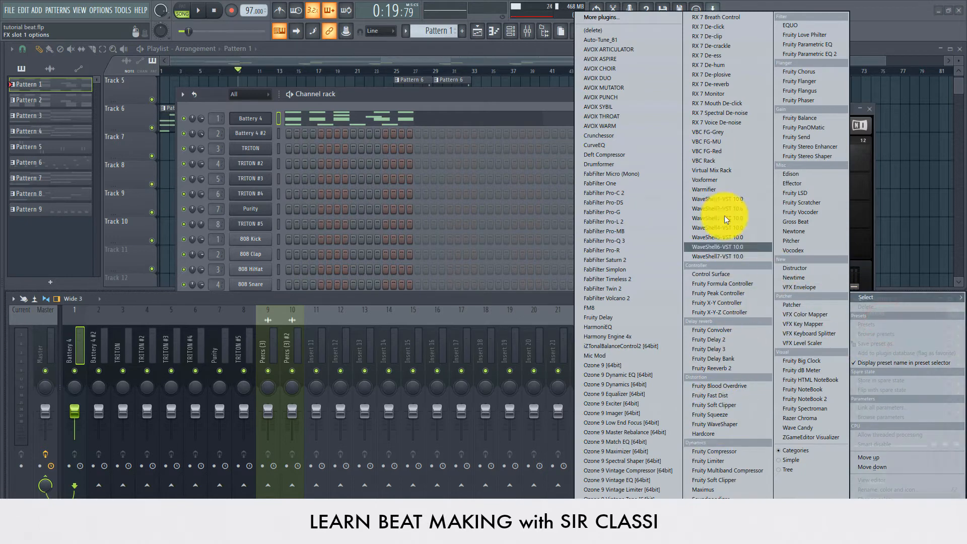
{"action": "left_click", "coordinate": [820, 55]}
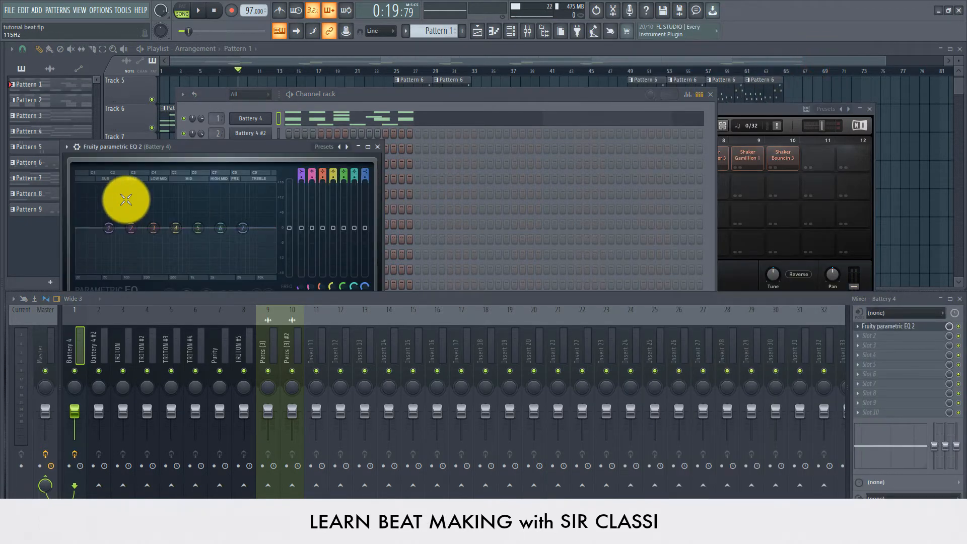
{"action": "key", "text": "space"}
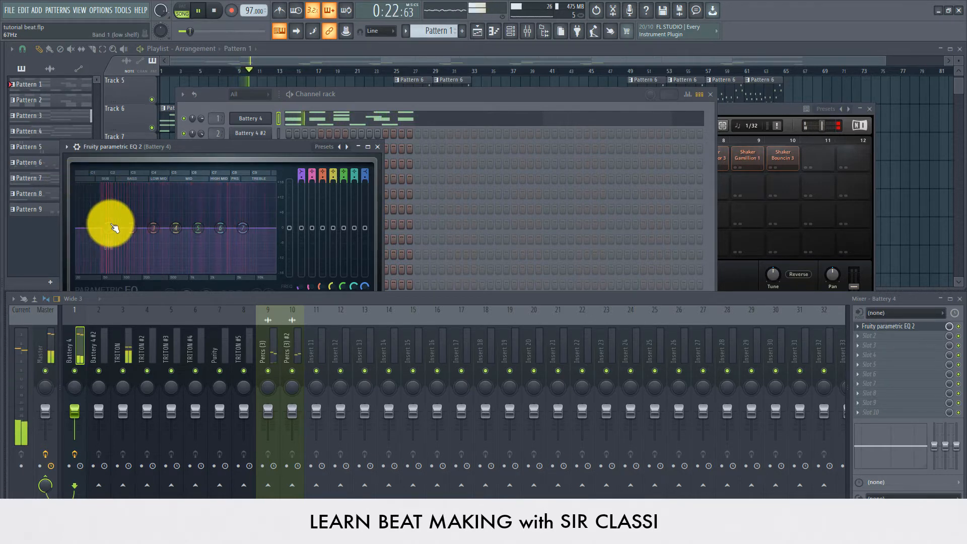
- Stop playback and shape the Battery 4 EQ: cut the low shelf, dip band 4 slightly and lift bands 6 and 7 a little
{"action": "key", "text": "space"}
{"action": "left_click_drag", "start_coordinate": [112, 220], "coordinate": [93, 241]}
{"action": "left_click_drag", "start_coordinate": [70, 273], "coordinate": [74, 319]}
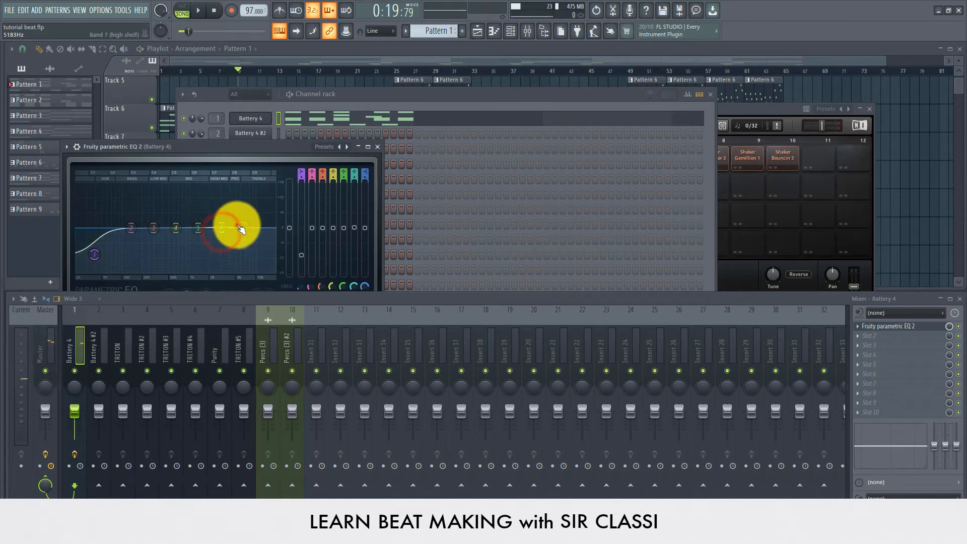
{"action": "left_click_drag", "start_coordinate": [242, 227], "coordinate": [179, 233]}
{"action": "left_click", "coordinate": [195, 228]}
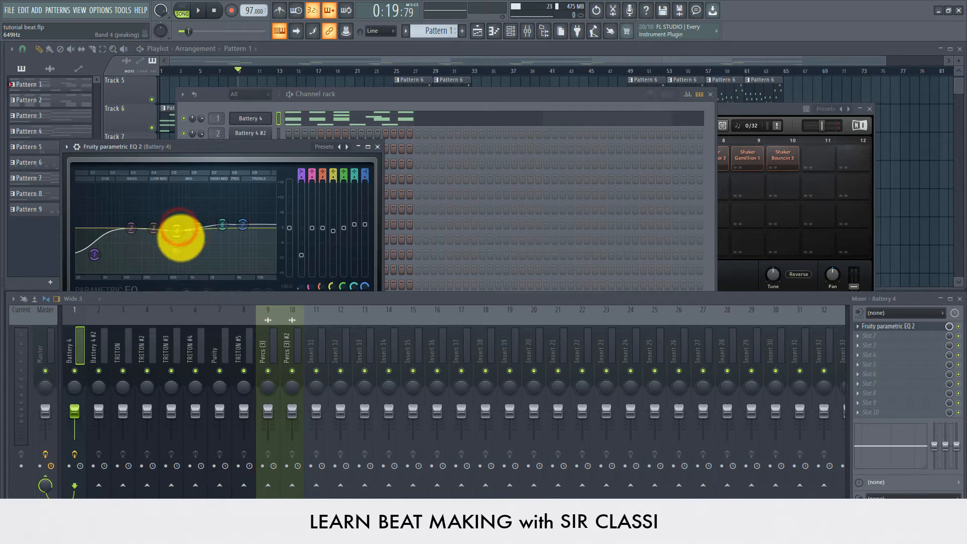
{"action": "mouse_move", "coordinate": [94, 254]}
{"action": "left_mouse_down"}
{"action": "mouse_move", "coordinate": [103, 245]}
{"action": "mouse_move", "coordinate": [92, 244]}
{"action": "mouse_move", "coordinate": [112, 258]}
{"action": "mouse_move", "coordinate": [102, 252]}
{"action": "left_mouse_up"}
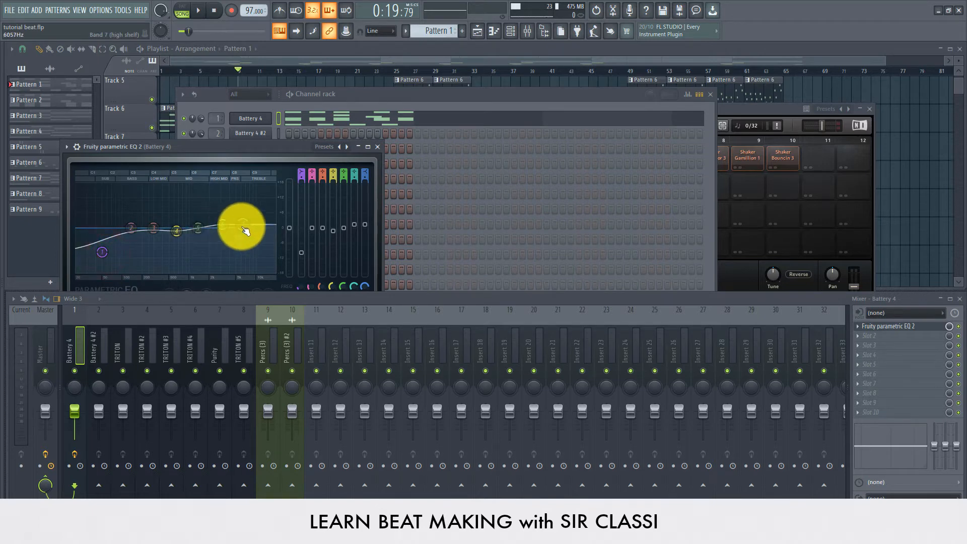
- Load Fruity Compressor into the second effect slot of the Battery 4 track and place its window beside the EQ
{"action": "left_click", "coordinate": [908, 337]}
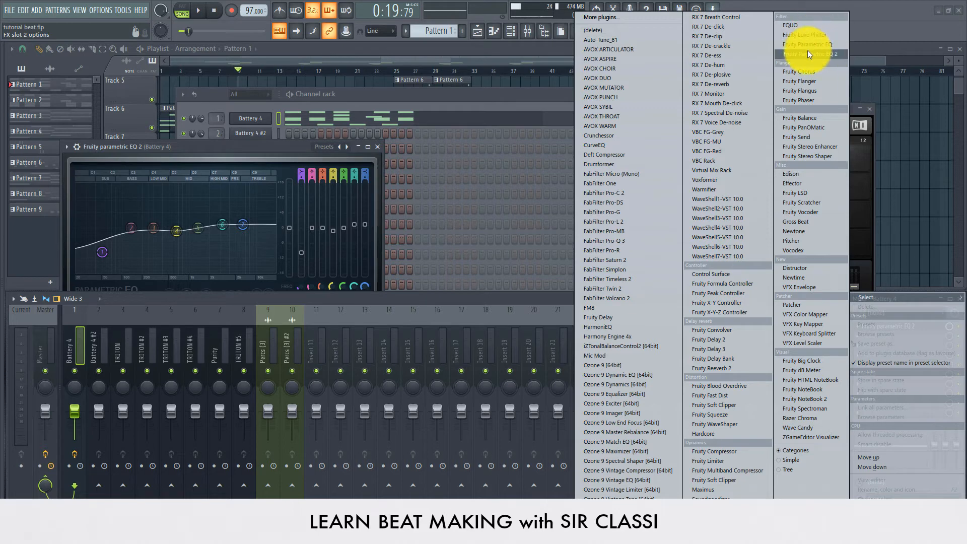
{"action": "left_click", "coordinate": [694, 453]}
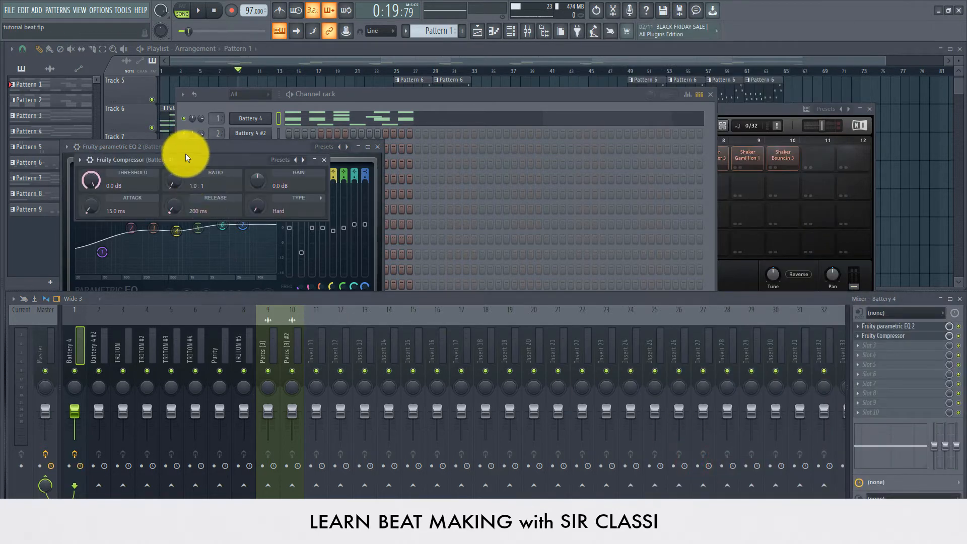
{"action": "left_click_drag", "start_coordinate": [185, 156], "coordinate": [497, 193]}
- Set the Battery 4 compressor to threshold -11.2 dB, attack 13.1 ms, ratio 3.9:1 and release 656 ms
{"action": "left_click_drag", "start_coordinate": [401, 217], "coordinate": [406, 244]}
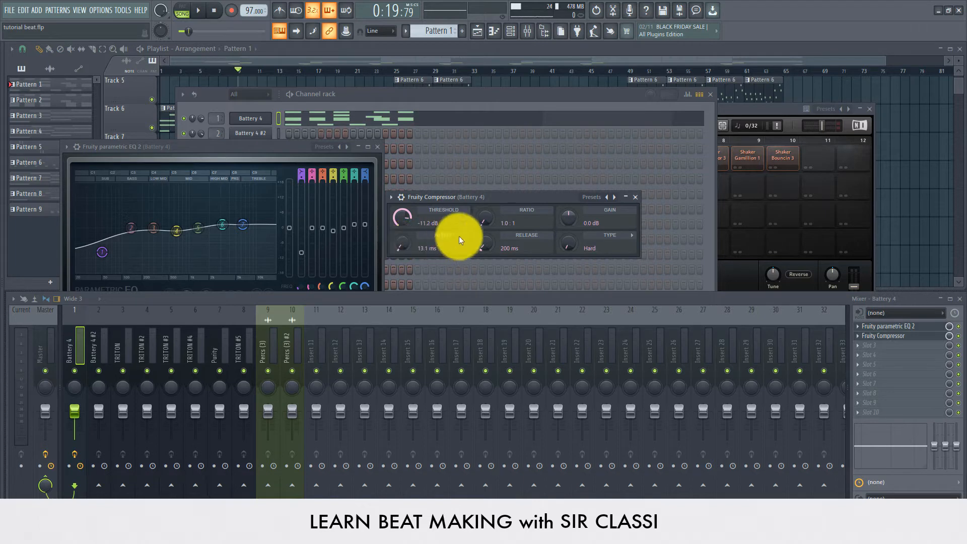
{"action": "left_click_drag", "start_coordinate": [490, 222], "coordinate": [504, 193]}
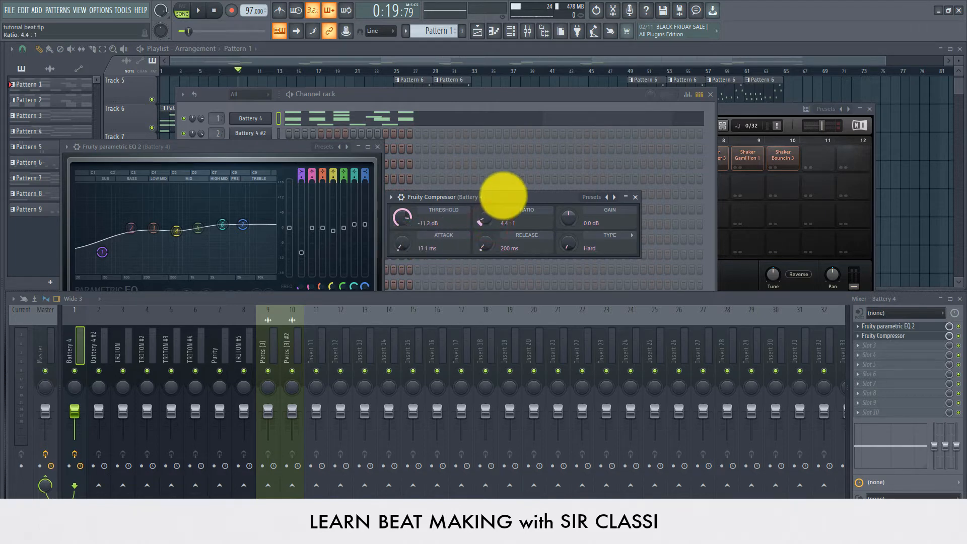
{"action": "left_click_drag", "start_coordinate": [482, 247], "coordinate": [505, 212]}
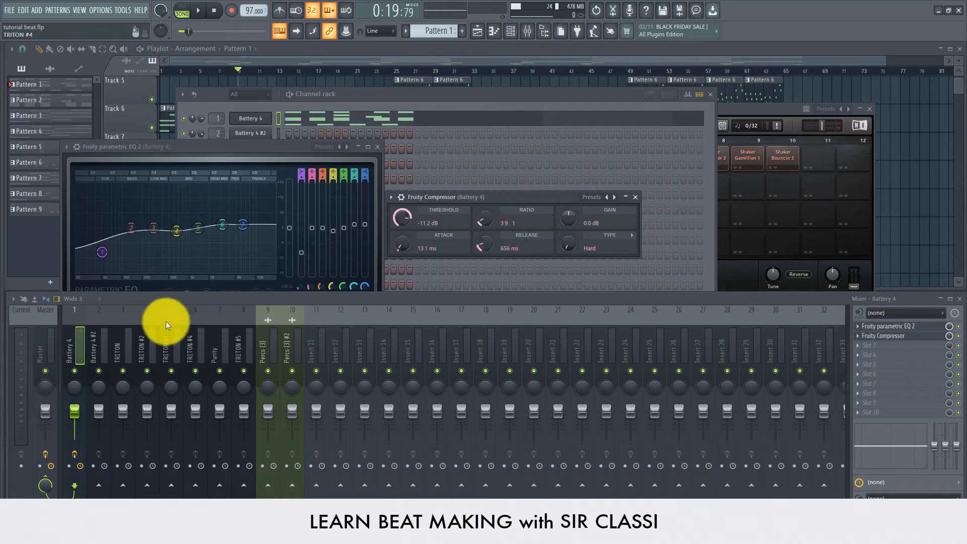
- Solo the Battery 4 mixer track and play a short stretch to hear the compressed drums
{"action": "right_click", "coordinate": [75, 371]}
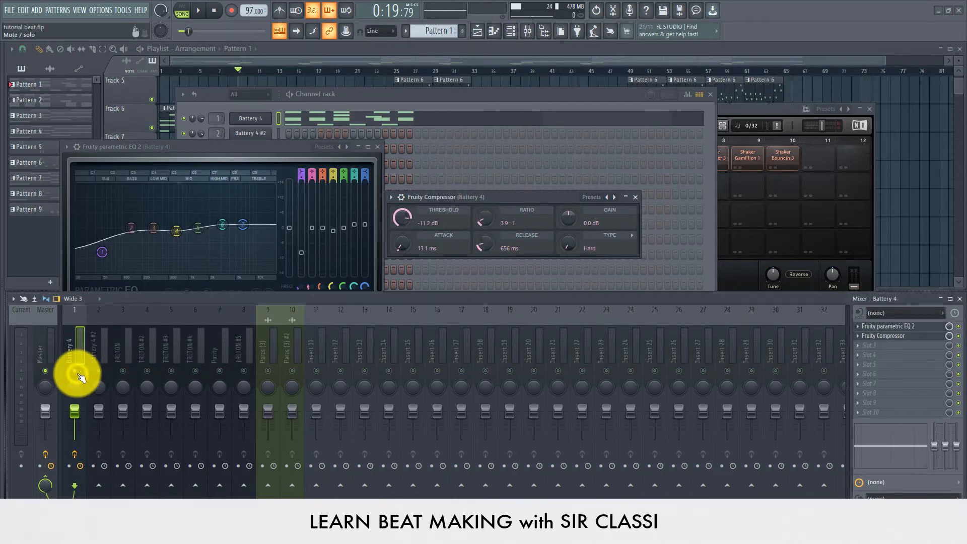
{"action": "key", "text": "space"}
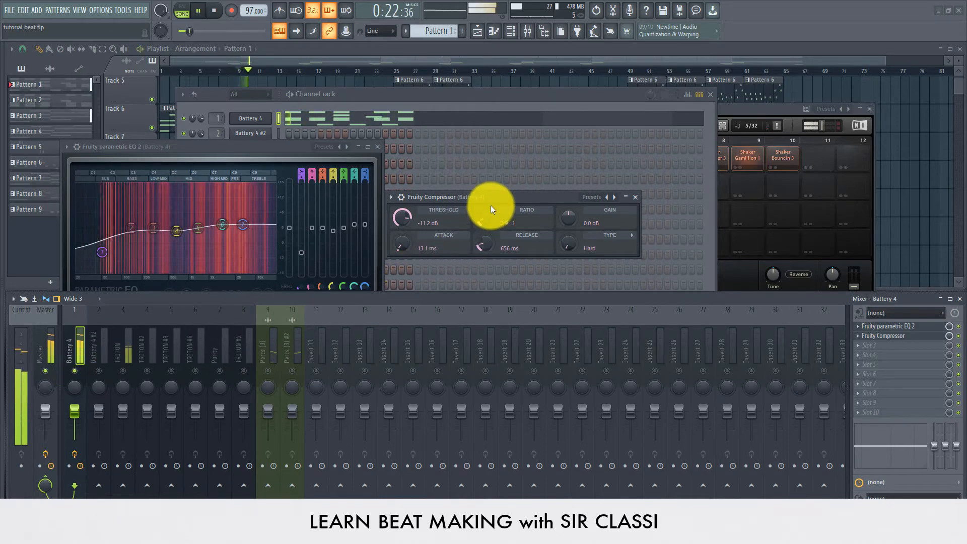
{"action": "key", "text": "space"}
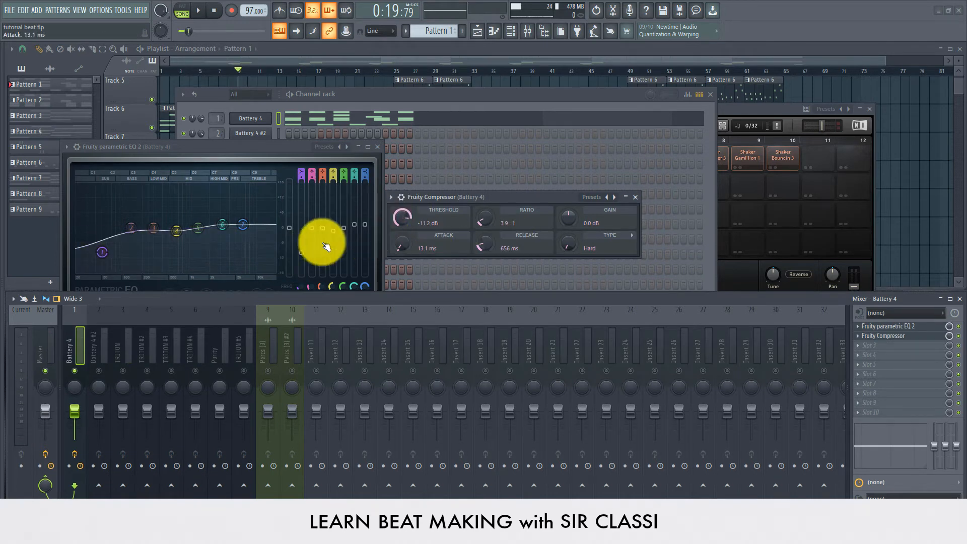
- Set the threshold of the Battery 4 compressor to -4.6 dB
{"action": "left_click", "coordinate": [150, 147]}
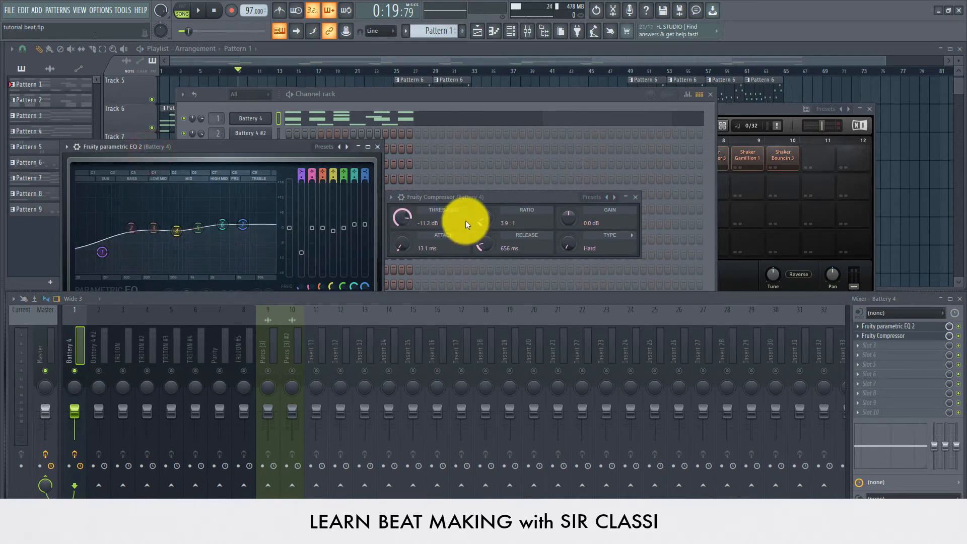
{"action": "left_click", "coordinate": [416, 197]}
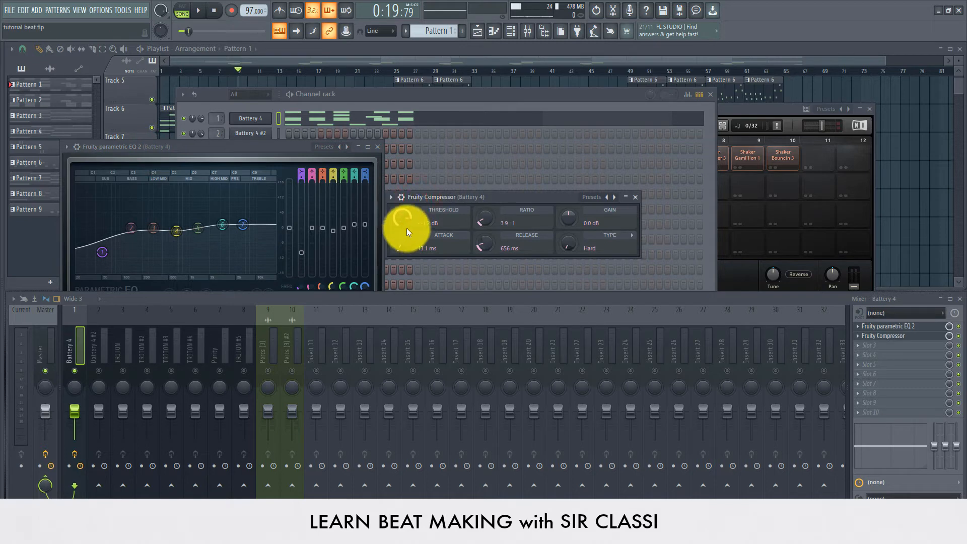
{"action": "left_click_drag", "start_coordinate": [411, 219], "coordinate": [417, 198]}
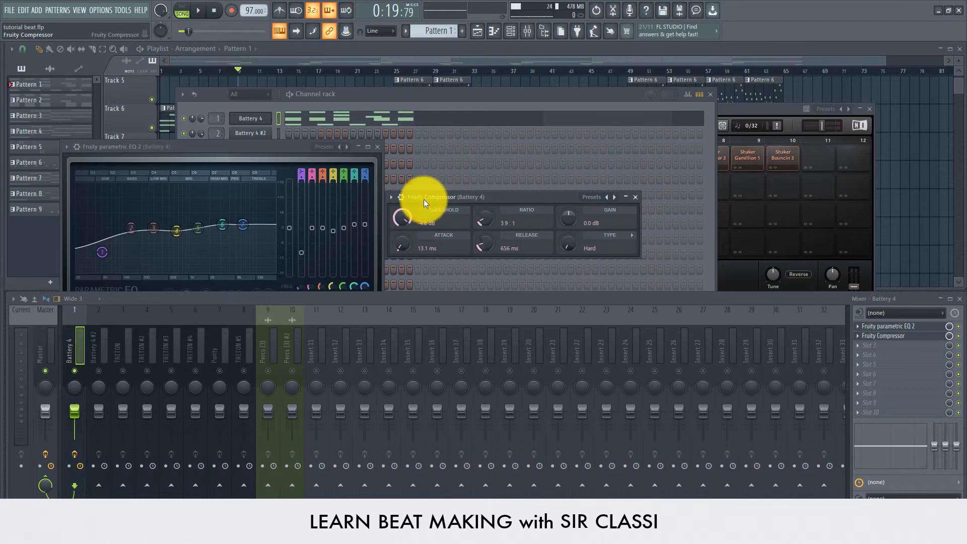
- Play the drums and bypass and re-enable the Fruity Compressor to compare the sound with and without it
{"action": "key", "text": "space"}
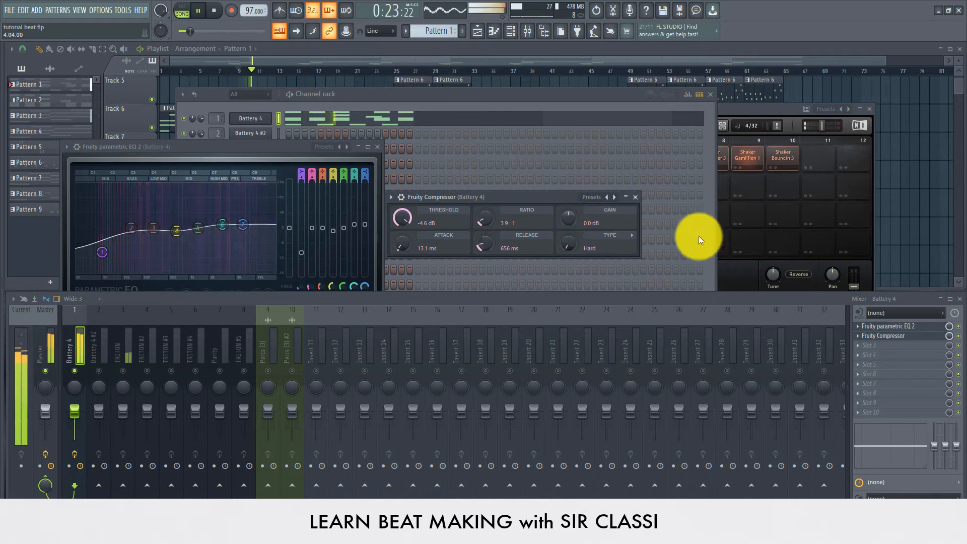
{"action": "left_click", "coordinate": [392, 197]}
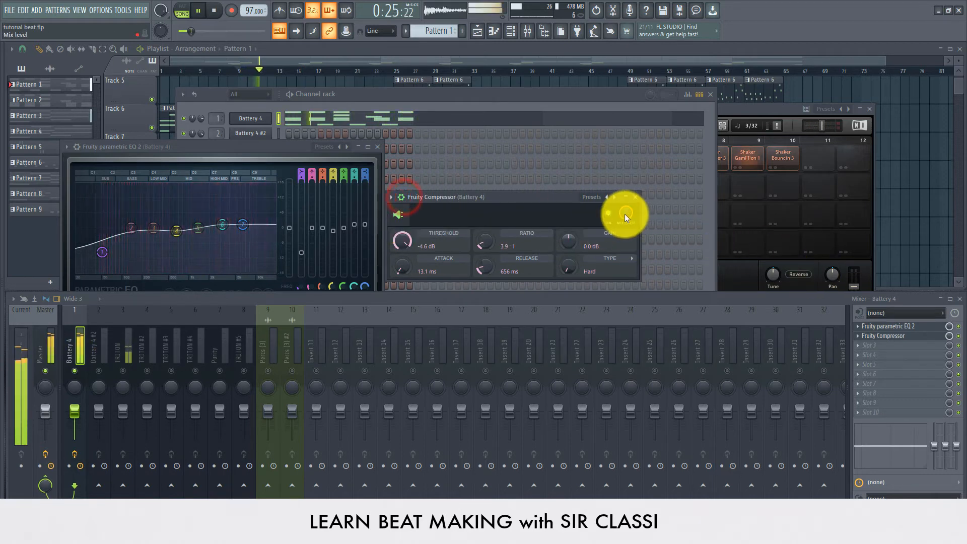
{"action": "left_click", "coordinate": [608, 214]}
{"action": "left_click", "coordinate": [608, 214]}
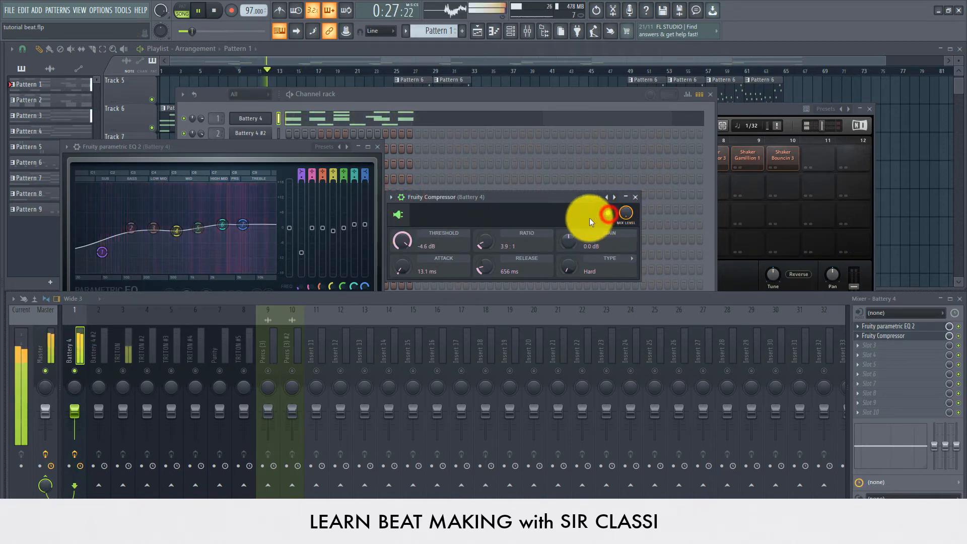
- Stop playback, reduce the low-shelf cut on band 1 of the Battery 4 EQ and fine-tune it while the beat plays
{"action": "key", "text": "space"}
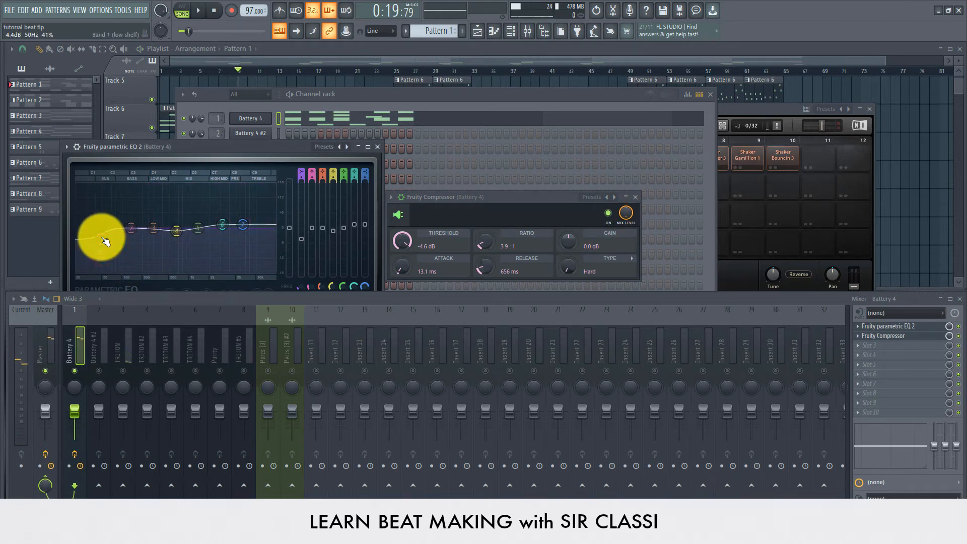
{"action": "key", "text": "space"}
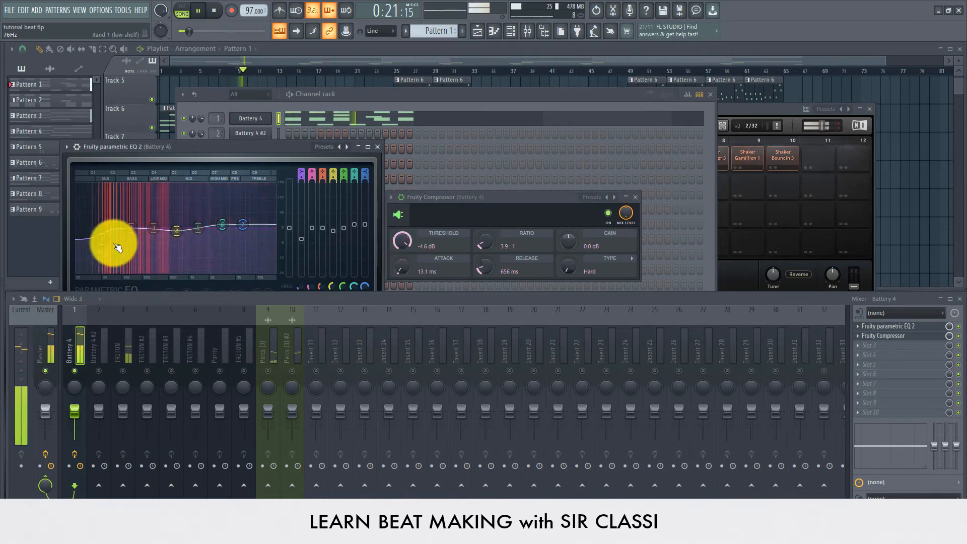
{"action": "mouse_move", "coordinate": [112, 243]}
{"action": "left_mouse_down"}
{"action": "mouse_move", "coordinate": [119, 248]}
{"action": "mouse_move", "coordinate": [108, 238]}
{"action": "left_mouse_up"}
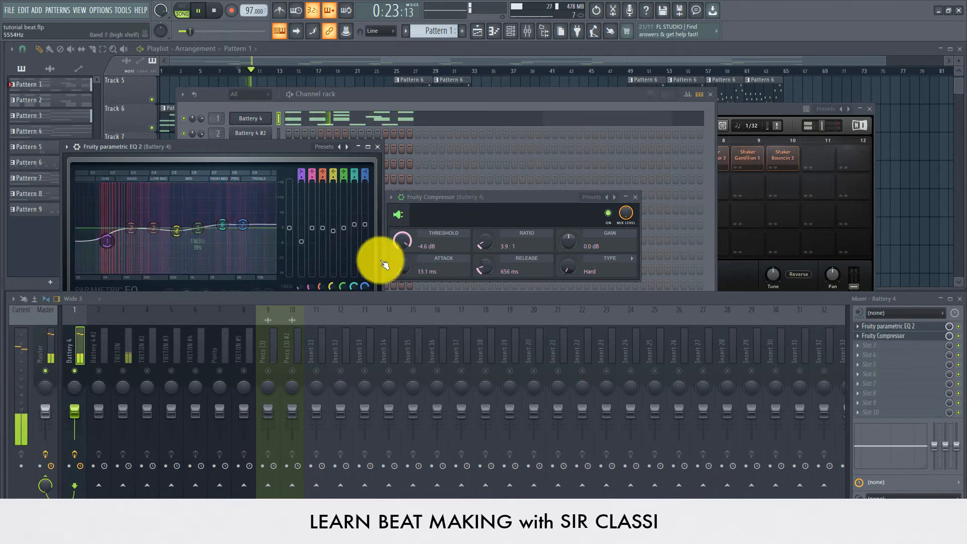
- Set the Battery 4 compressor's threshold to -9.9 dB and its ratio to 5.5:1 during playback, and stop the song
{"action": "mouse_move", "coordinate": [402, 241]}
{"action": "left_mouse_down"}
{"action": "mouse_move", "coordinate": [391, 261]}
{"action": "mouse_move", "coordinate": [394, 249]}
{"action": "left_mouse_up"}
{"action": "left_click_drag", "start_coordinate": [492, 244], "coordinate": [496, 231]}
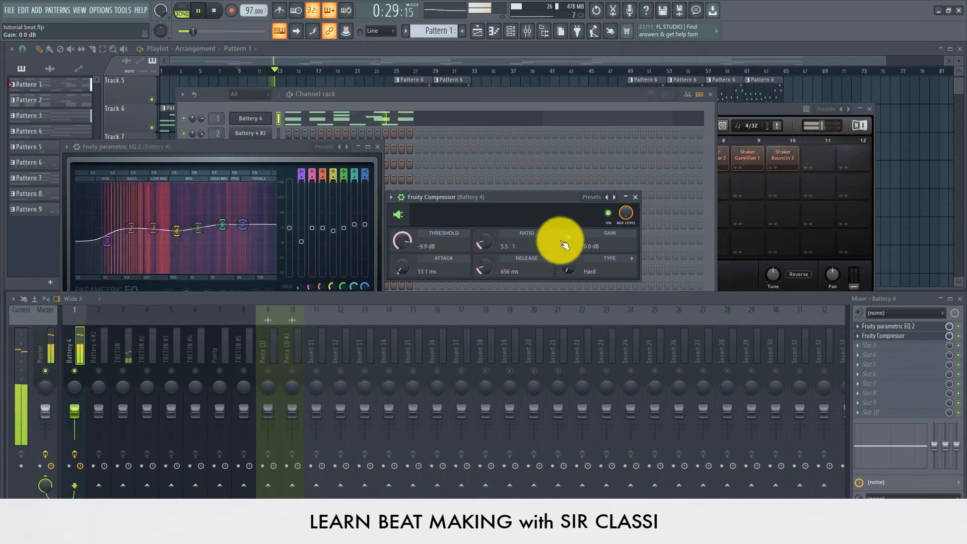
{"action": "key", "text": "space"}
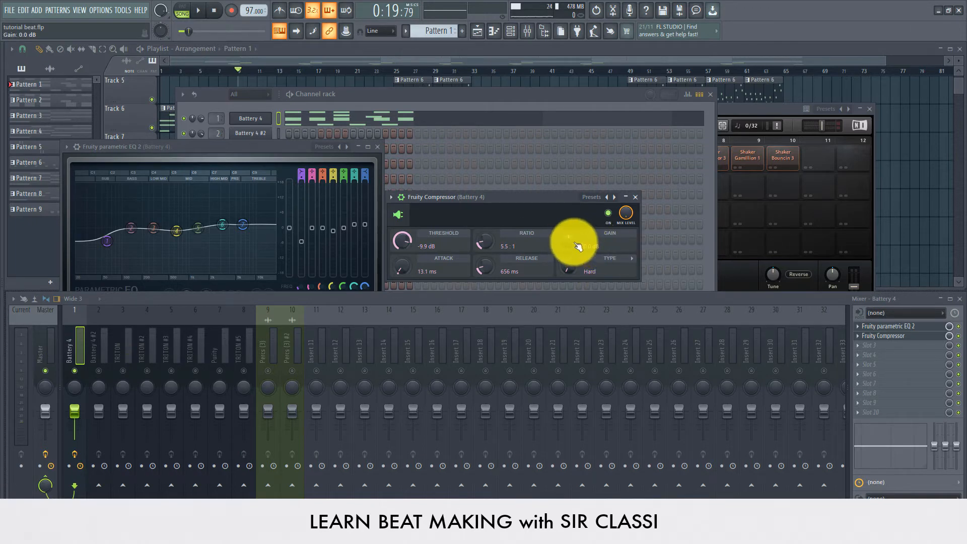
- Set the Battery 4 compressor's gain to 5.5 dB, checking the level by ear during playback
{"action": "left_click_drag", "start_coordinate": [575, 243], "coordinate": [578, 224]}
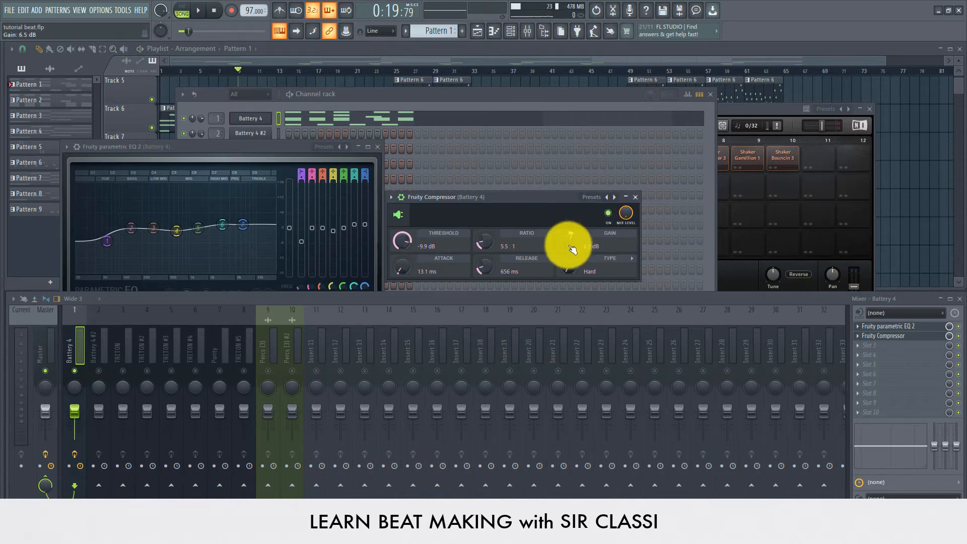
{"action": "left_click_drag", "start_coordinate": [568, 245], "coordinate": [571, 241]}
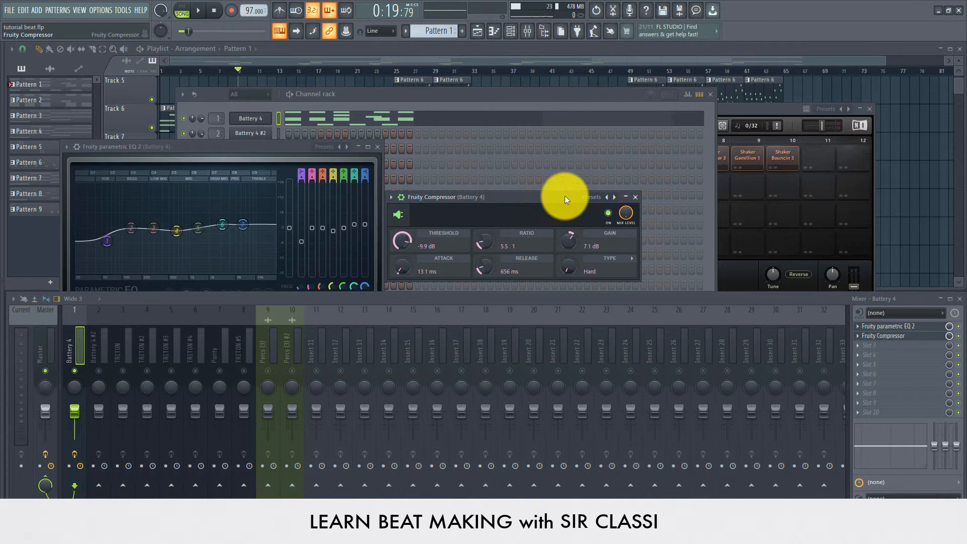
{"action": "key", "text": "space"}
{"action": "left_click_drag", "start_coordinate": [570, 243], "coordinate": [569, 251]}
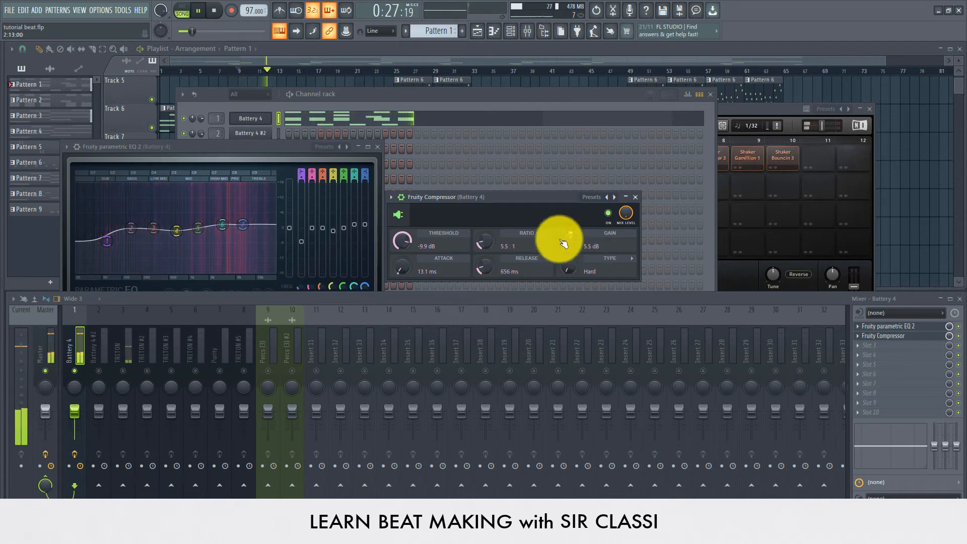
{"action": "key", "text": "space"}
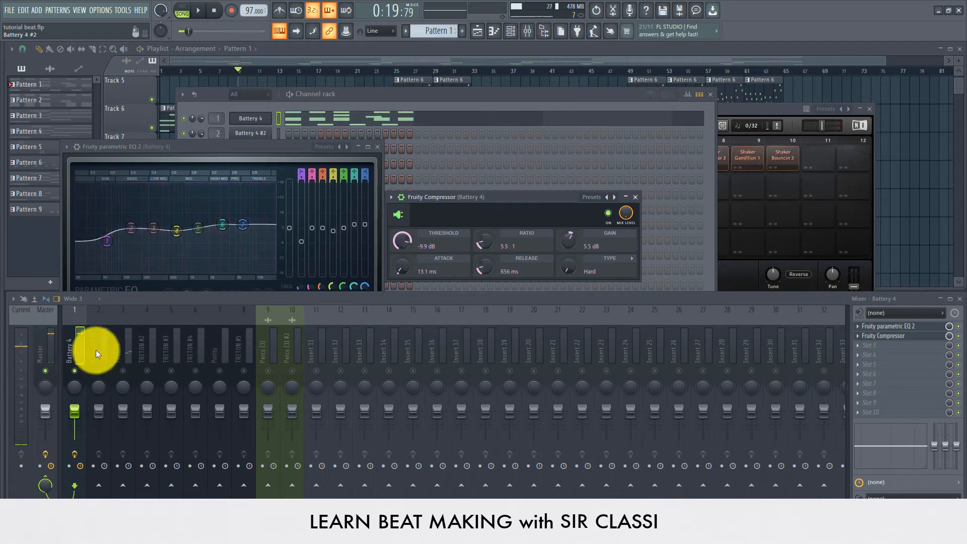
- Select the TRITON mixer track, unmute it and play it together with the Battery 4 drums
{"action": "left_click", "coordinate": [96, 349]}
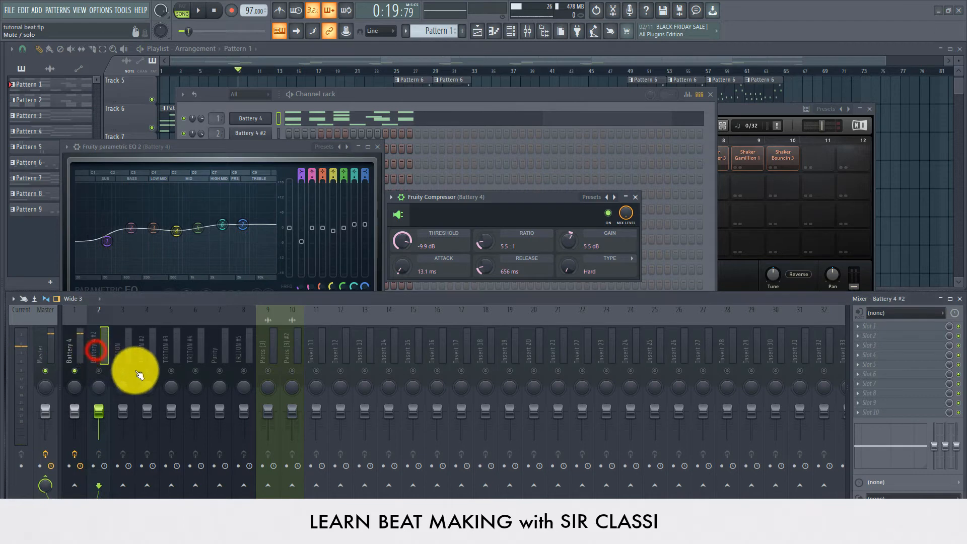
{"action": "left_click", "coordinate": [100, 373]}
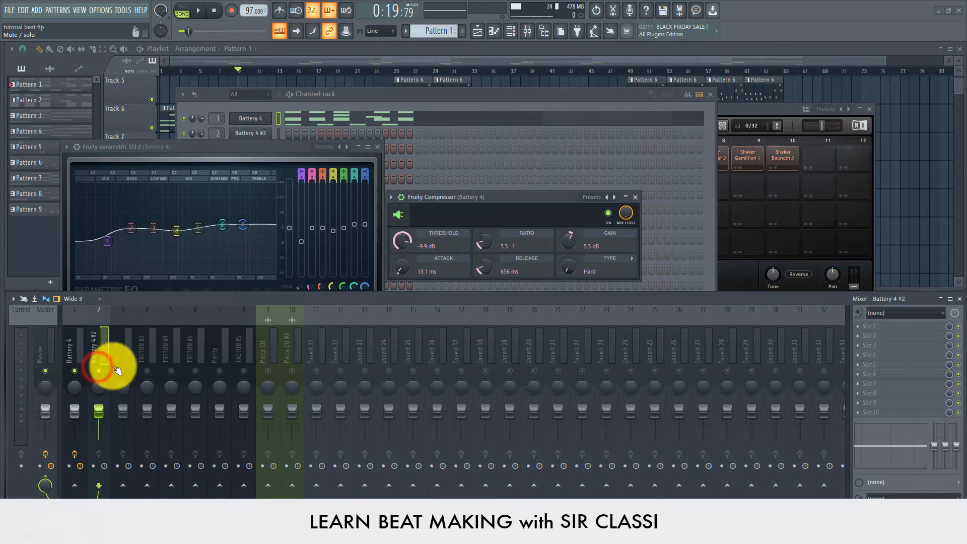
{"action": "left_click", "coordinate": [129, 357]}
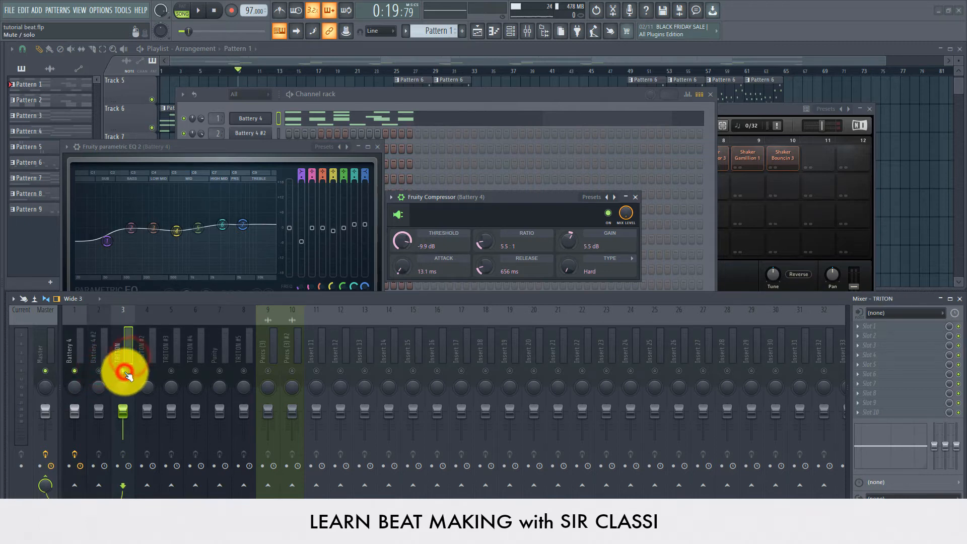
{"action": "key", "text": "space"}
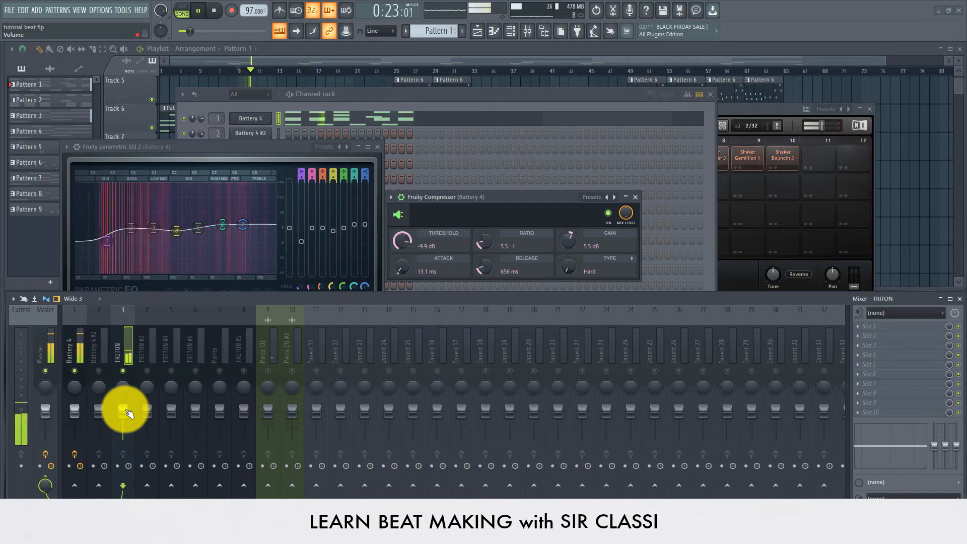
{"action": "key", "text": "space"}
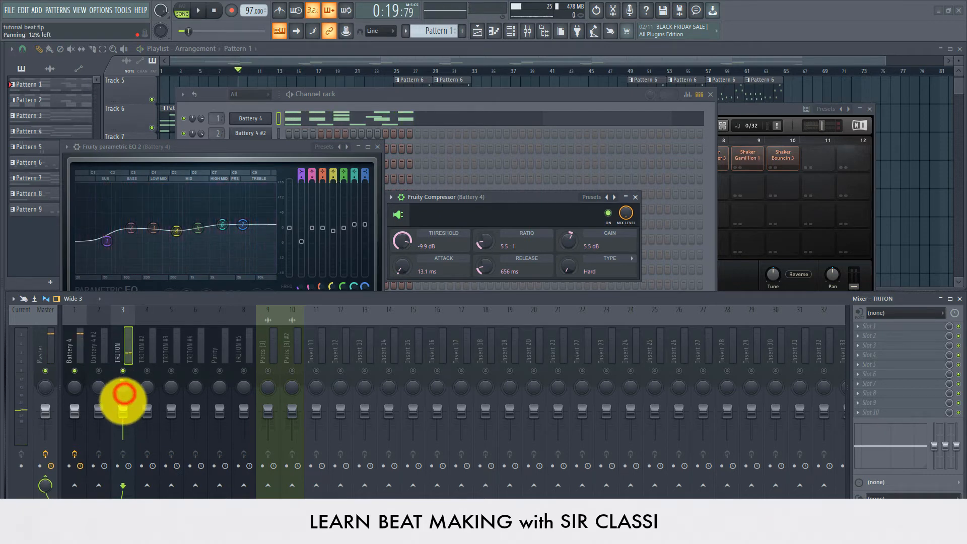
- Pan the TRITON mixer track 11% left and check it with a short playback
{"action": "left_click_drag", "start_coordinate": [124, 393], "coordinate": [124, 391]}
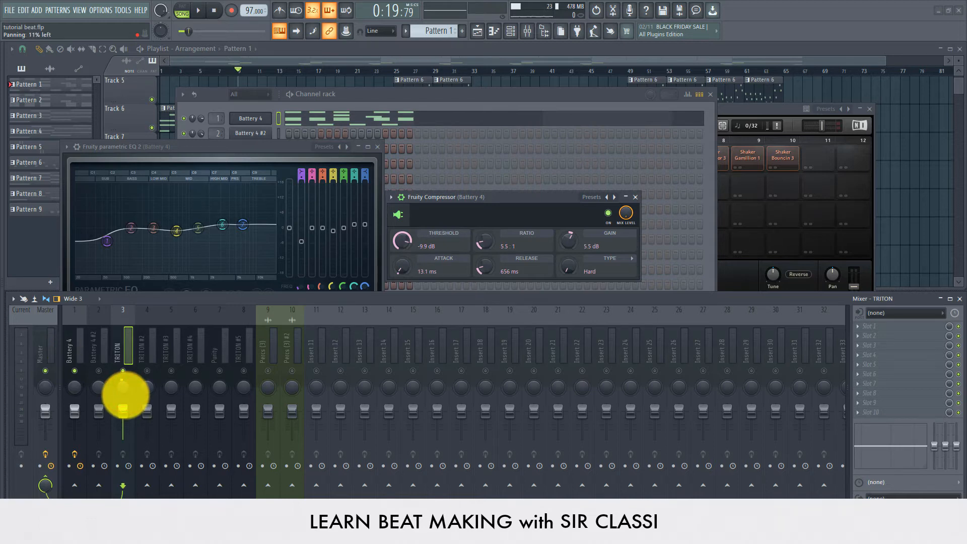
{"action": "key", "text": "space"}
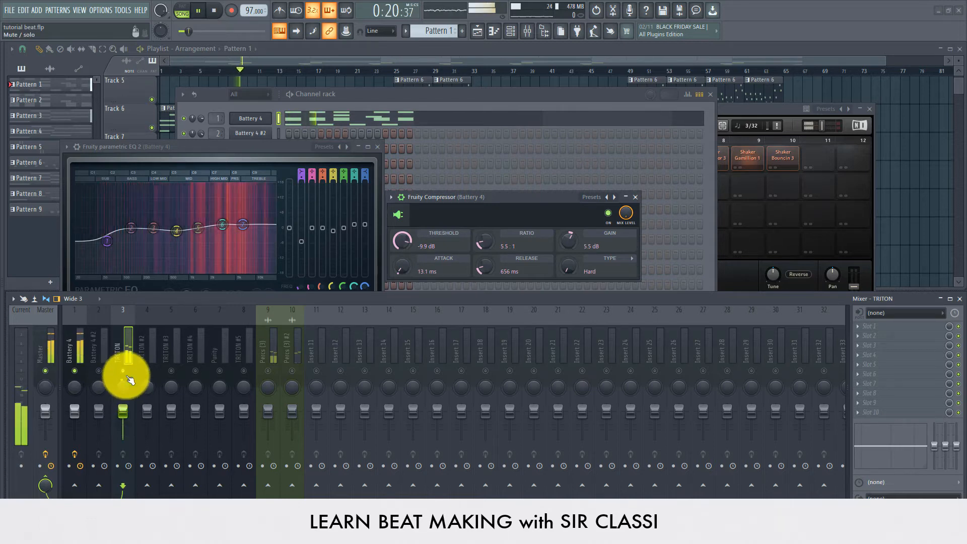
{"action": "key", "text": "space"}
- Load Fruity Parametric EQ 2 into the first effect slot of the TRITON mixer track
{"action": "left_click", "coordinate": [902, 324]}
{"action": "mouse_move", "coordinate": [880, 300]}
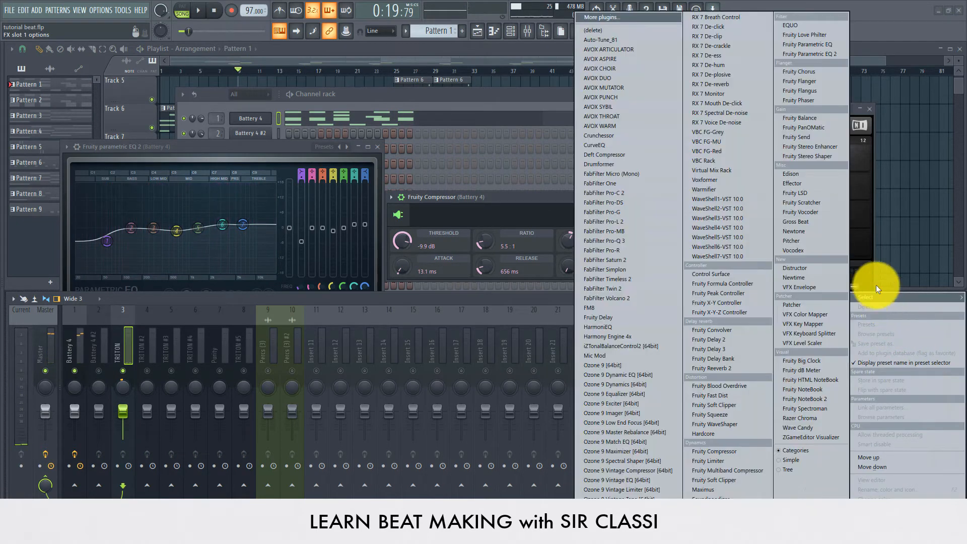
{"action": "left_click", "coordinate": [836, 59]}
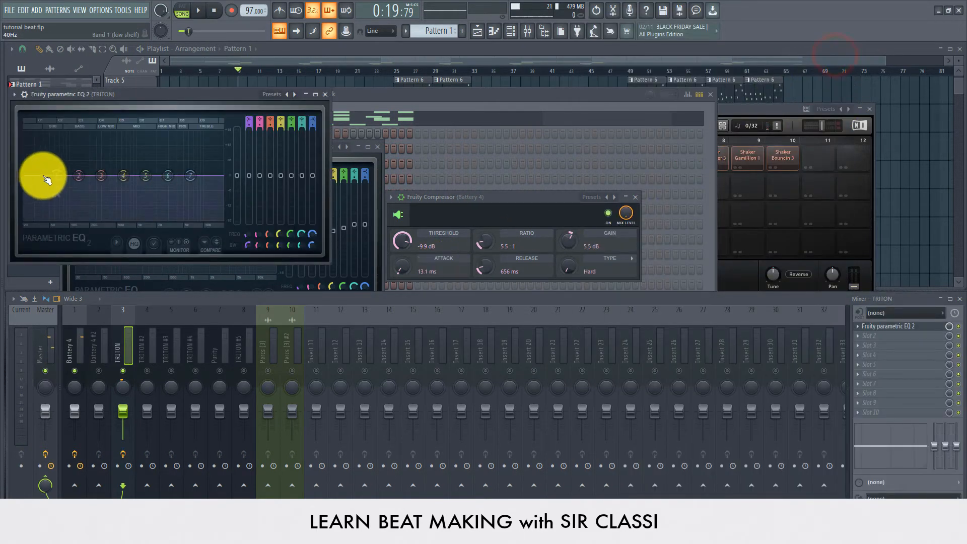
- Cut the lows of the TRITON EQ by moving band 1 to about -17.7 dB at 146 Hz and check it in playback
{"action": "left_click_drag", "start_coordinate": [52, 174], "coordinate": [82, 217]}
{"action": "key", "text": "space"}
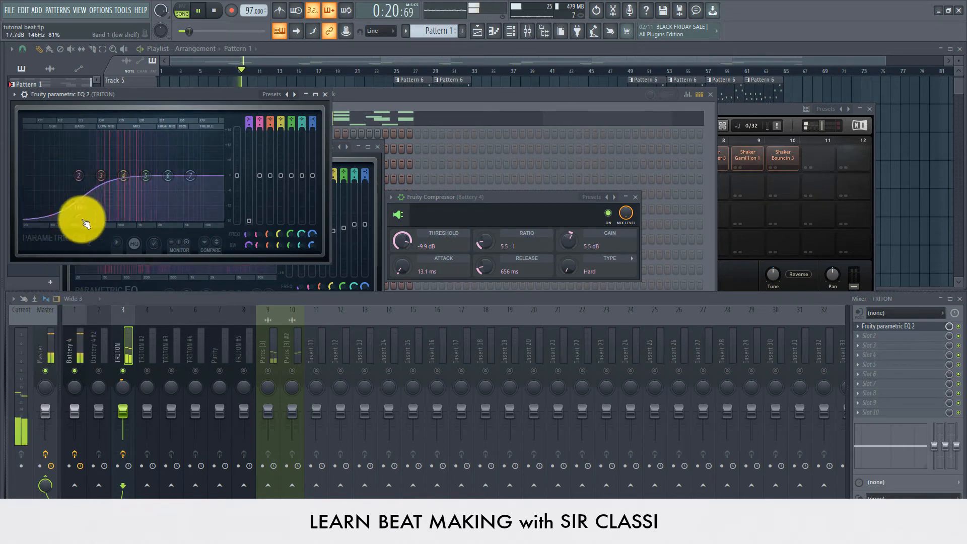
{"action": "key", "text": "space"}
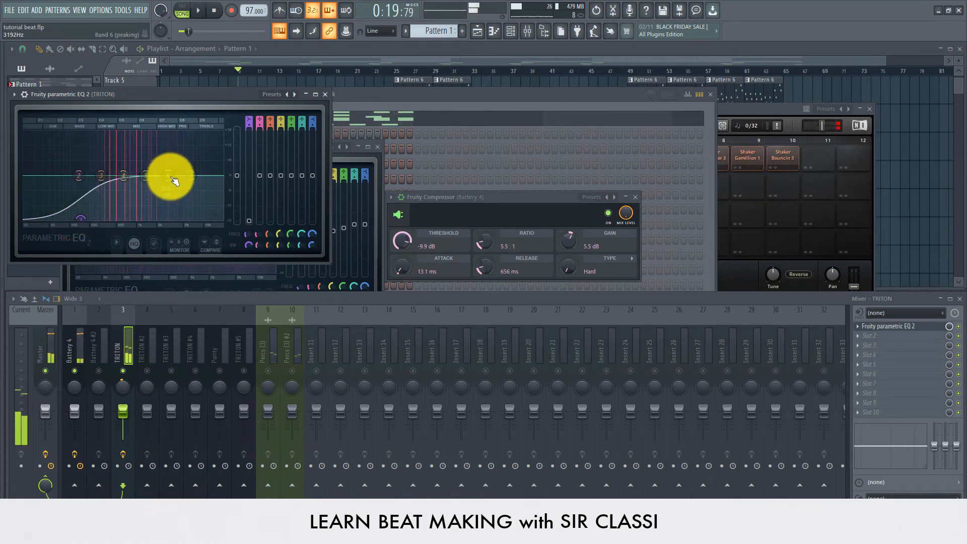
- Boost the highs of the TRITON EQ by raising bands 6 and 7, and listen to the result
{"action": "left_click_drag", "start_coordinate": [171, 176], "coordinate": [201, 168]}
{"action": "key", "text": "space"}
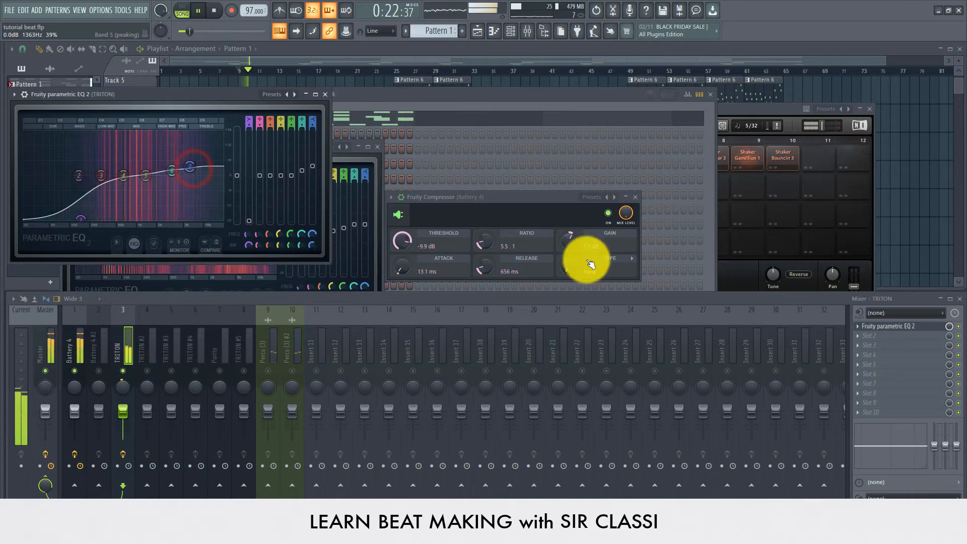
{"action": "key", "text": "space"}
- Load Fruity Reeverb 2 into the second effect slot of the TRITON mixer track and move its window clear of the others
{"action": "left_click", "coordinate": [887, 338]}
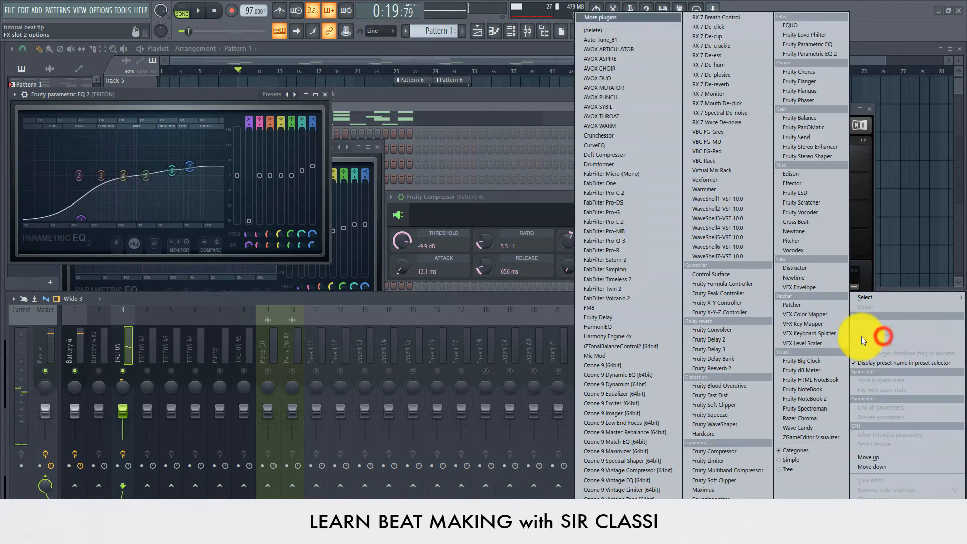
{"action": "left_click", "coordinate": [741, 368]}
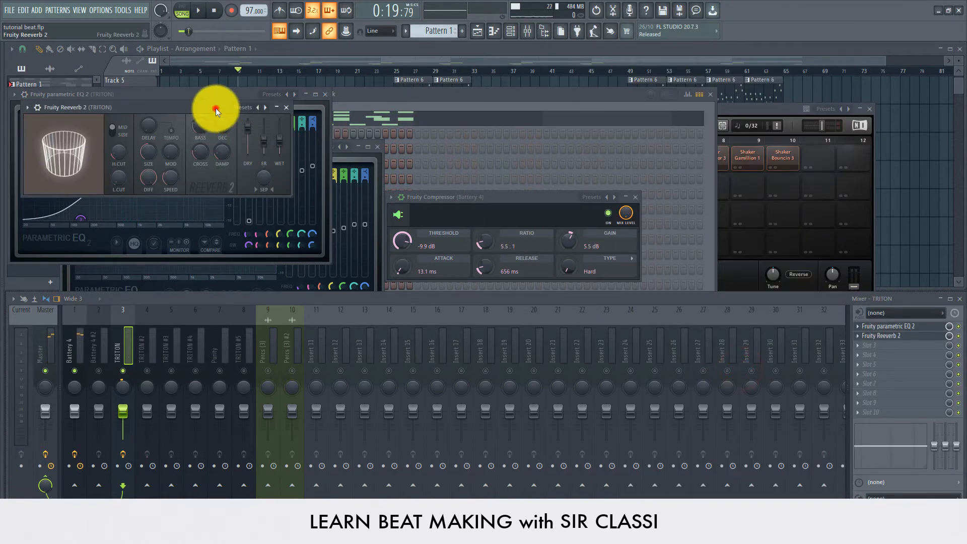
{"action": "left_click_drag", "start_coordinate": [216, 108], "coordinate": [581, 209]}
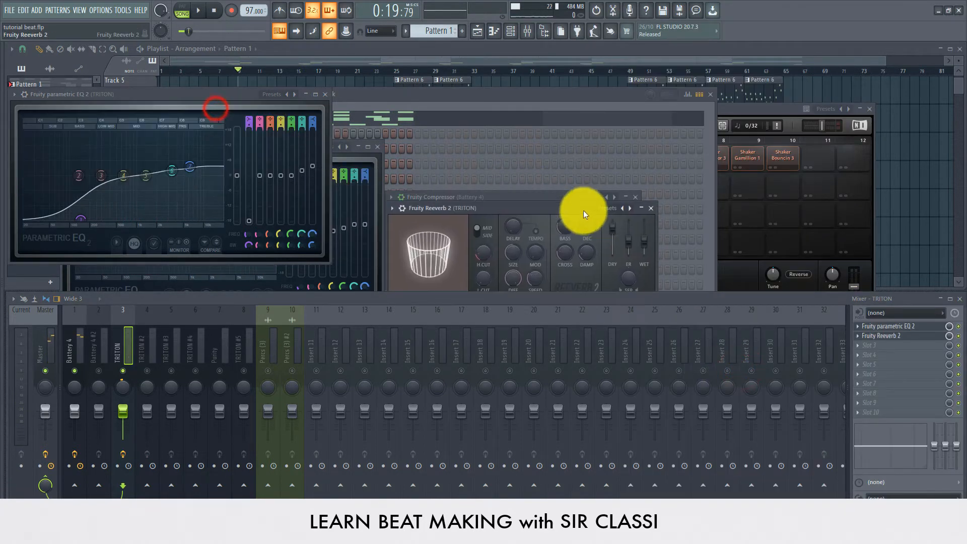
{"action": "left_click", "coordinate": [482, 277]}
{"action": "left_click_drag", "start_coordinate": [520, 206], "coordinate": [574, 126]}
{"action": "left_click", "coordinate": [542, 196]}
- Close the compressor, Battery 4, channel rack and equalizer windows, leaving only Fruity Reeverb 2 open
{"action": "left_click", "coordinate": [428, 201]}
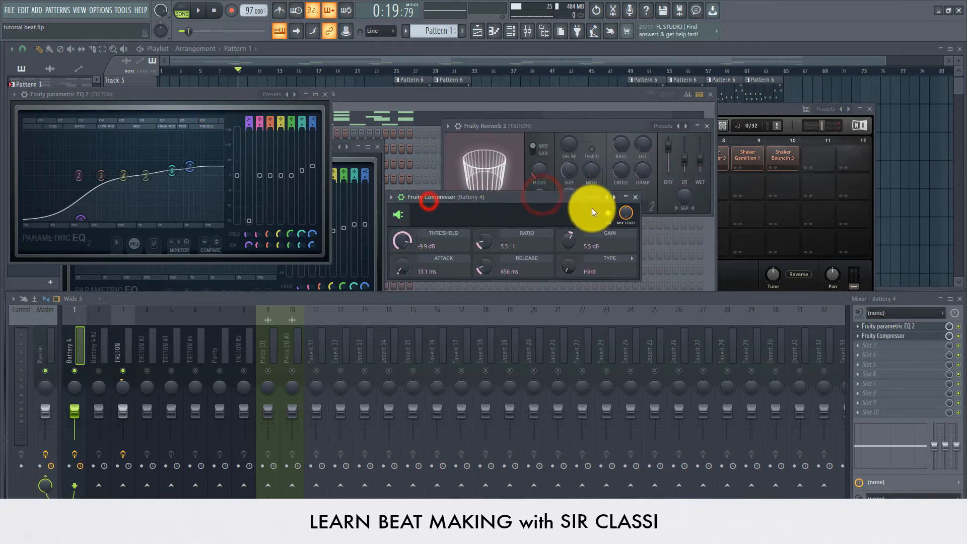
{"action": "left_click", "coordinate": [634, 198]}
{"action": "left_click", "coordinate": [866, 110]}
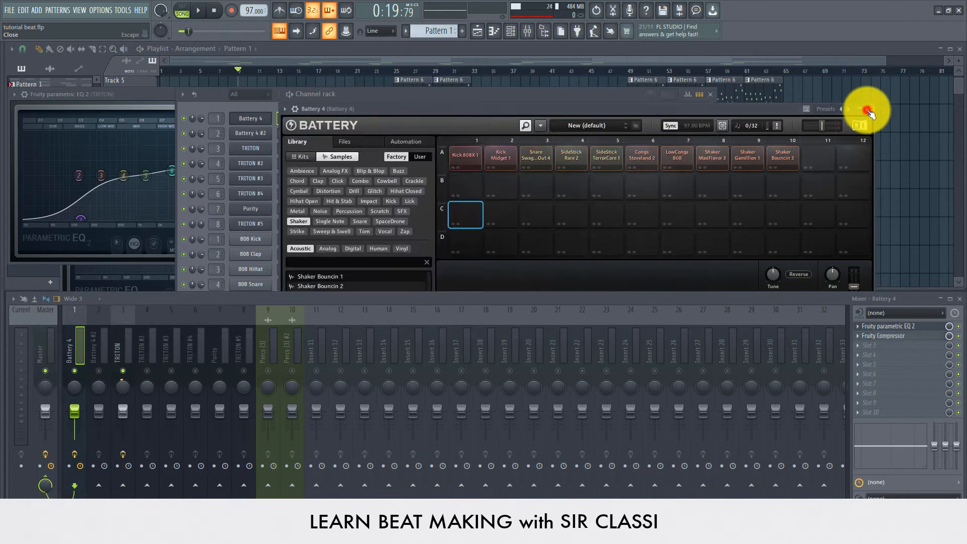
{"action": "left_click", "coordinate": [869, 111]}
{"action": "left_click", "coordinate": [711, 94]}
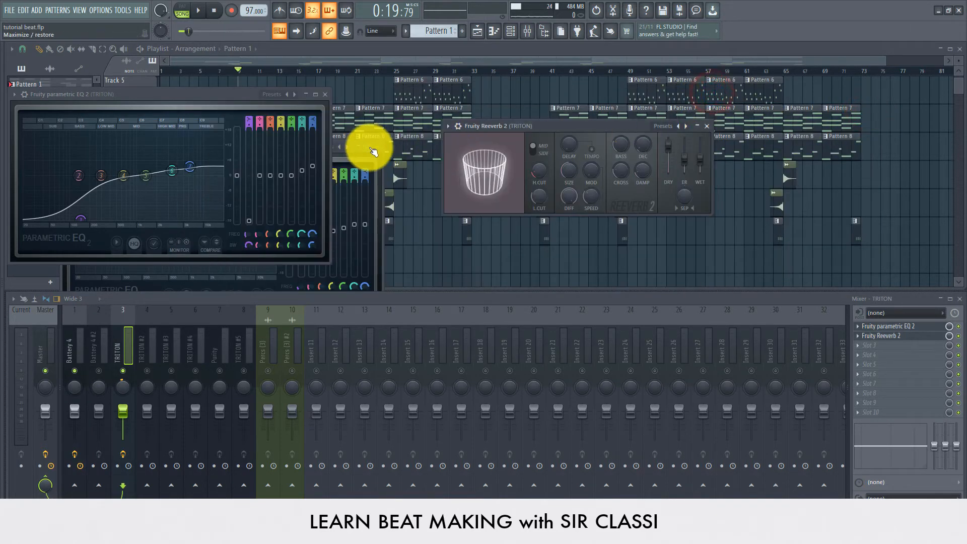
{"action": "left_click", "coordinate": [374, 149]}
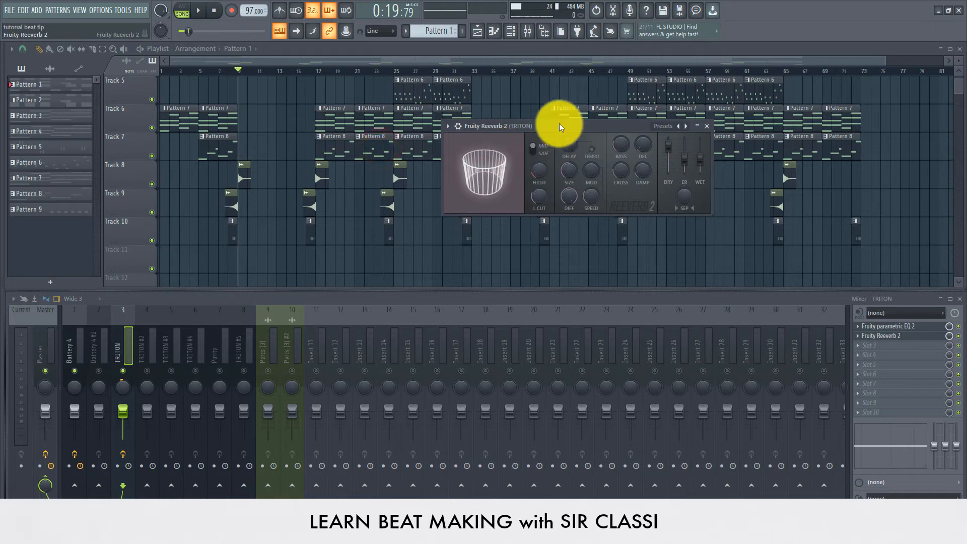
- Adjust the TRITON reverb's low cut and decay time and enlarge its room size
{"action": "left_click", "coordinate": [539, 196]}
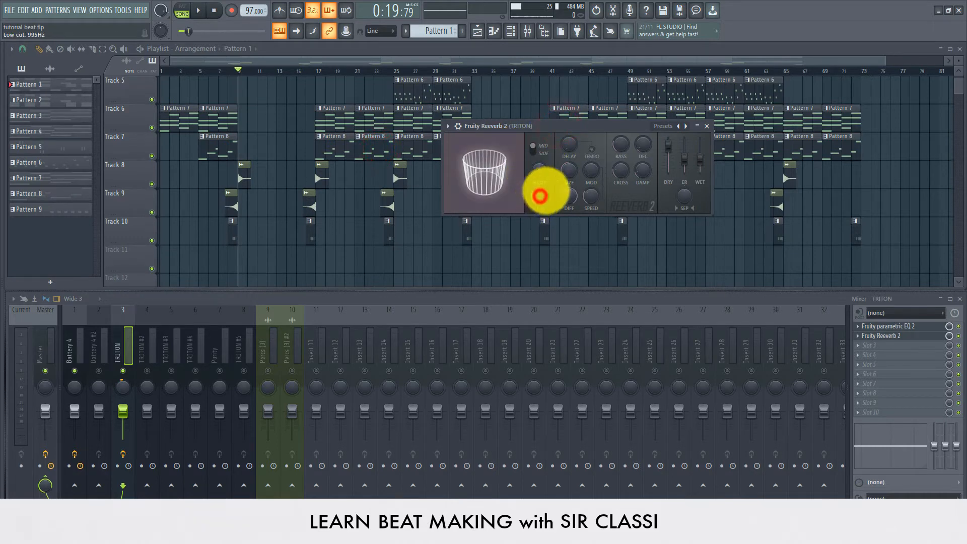
{"action": "left_click_drag", "start_coordinate": [538, 197], "coordinate": [540, 200]}
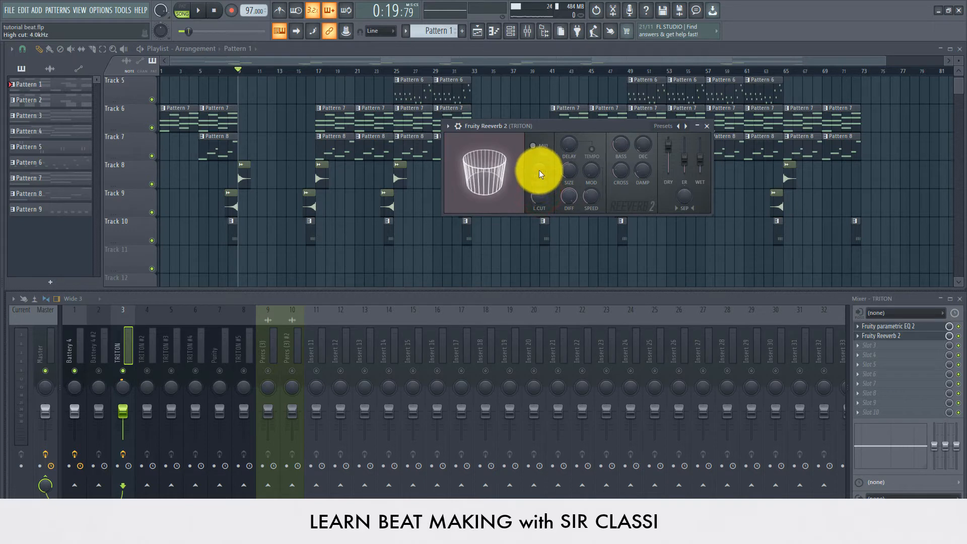
{"action": "left_click", "coordinate": [569, 172]}
{"action": "left_click", "coordinate": [646, 146]}
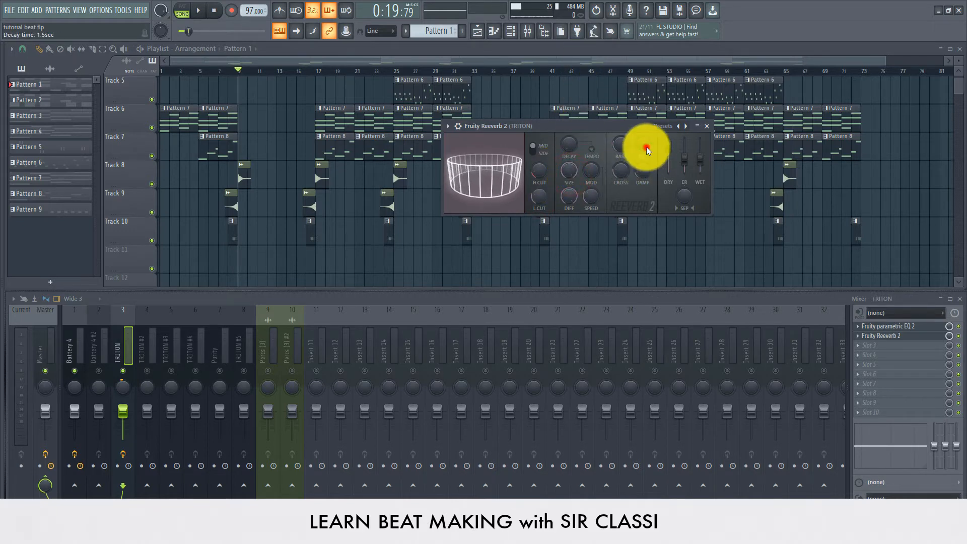
{"action": "left_click_drag", "start_coordinate": [647, 146], "coordinate": [647, 145]}
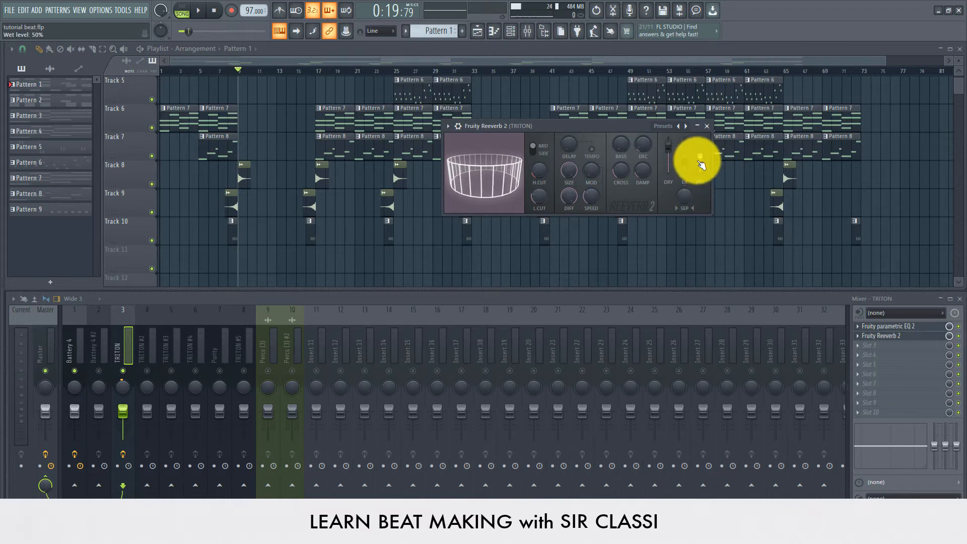
- Raise the TRITON reverb's wet level to about 62%, listening to the beat before and after the change
{"action": "left_click", "coordinate": [602, 128]}
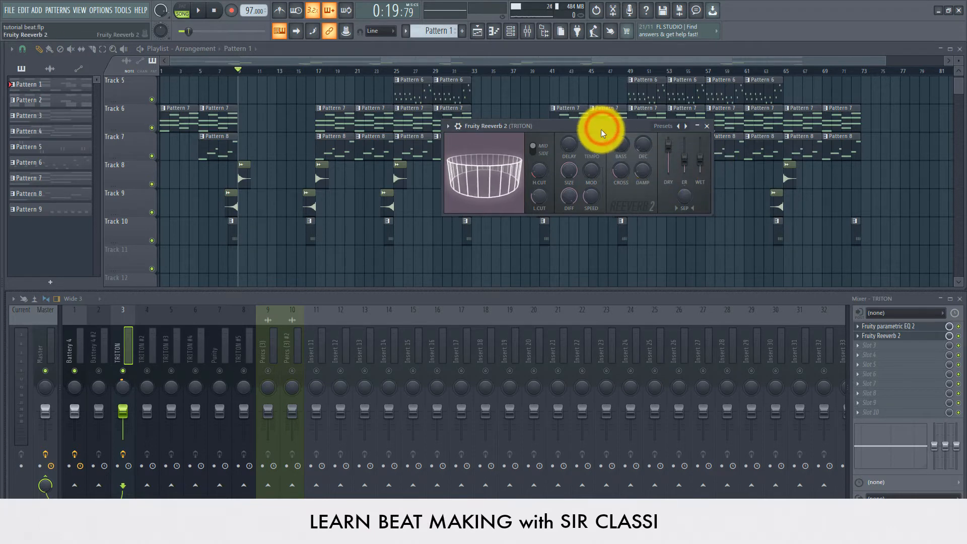
{"action": "key", "text": "space"}
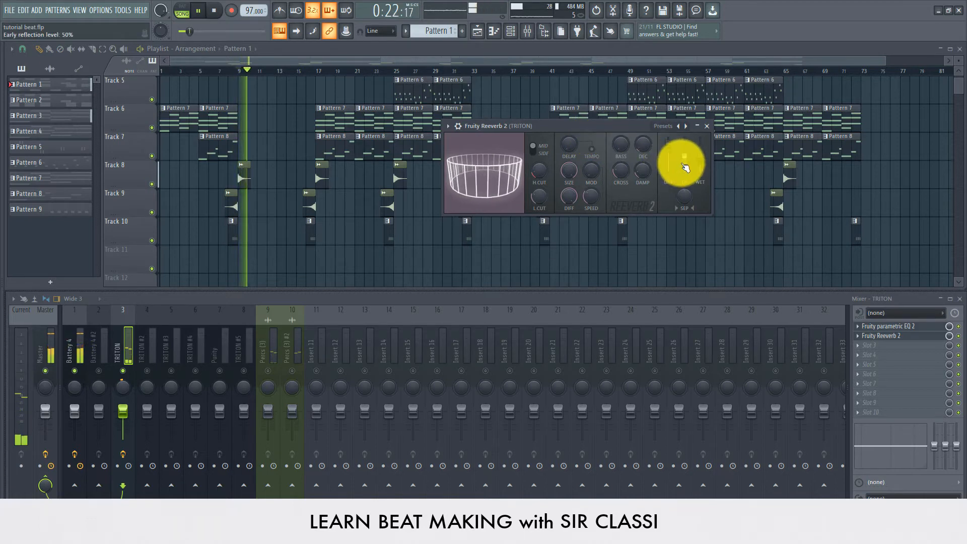
{"action": "key", "text": "space"}
{"action": "left_click", "coordinate": [702, 160]}
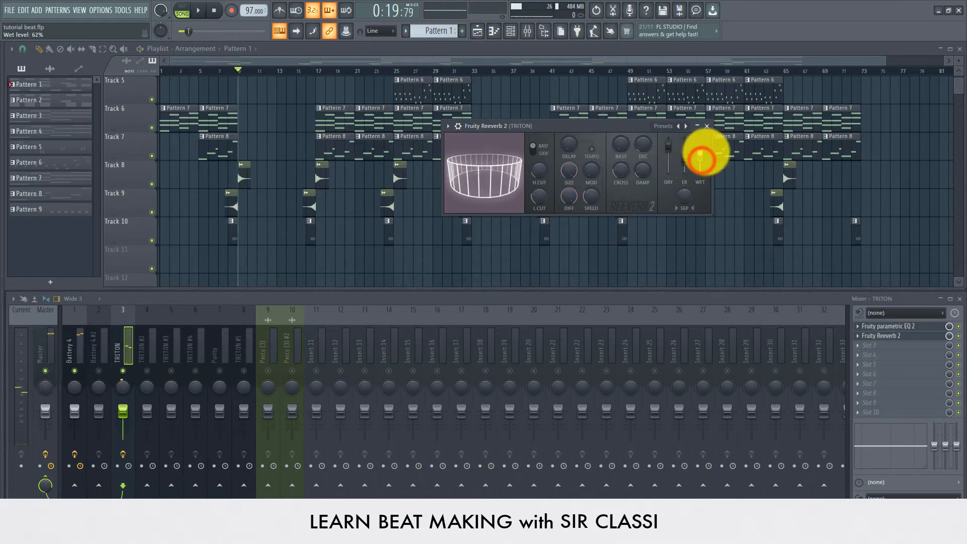
{"action": "key", "text": "space"}
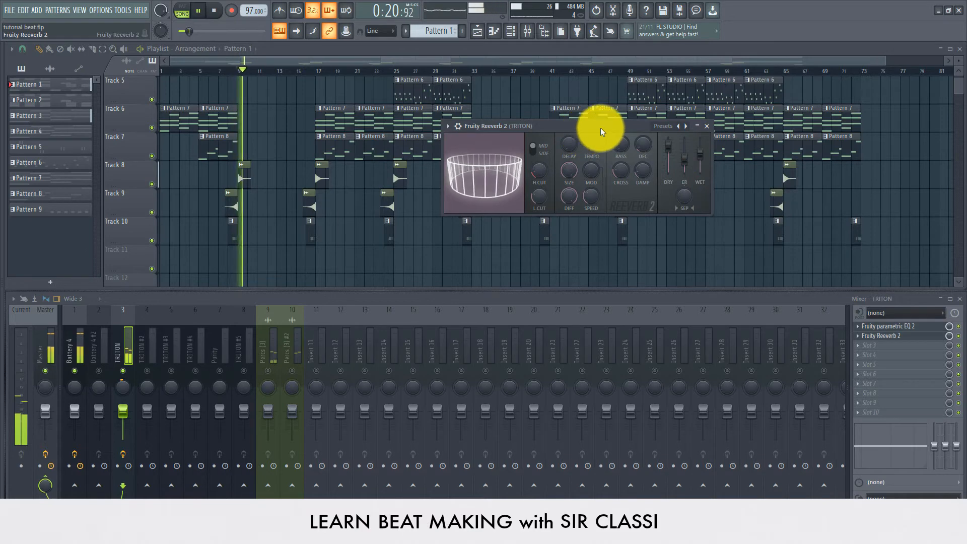
{"action": "left_click", "coordinate": [601, 128]}
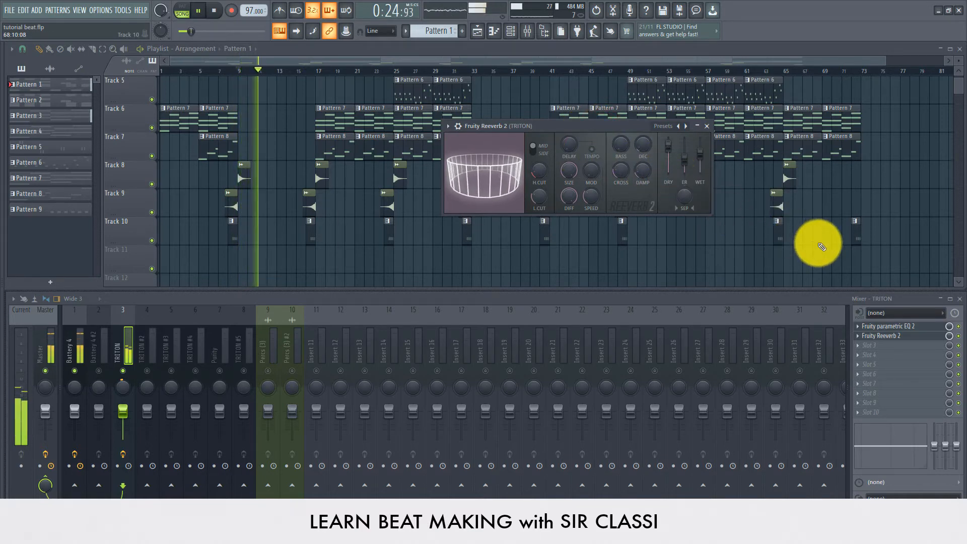
{"action": "key", "text": "space"}
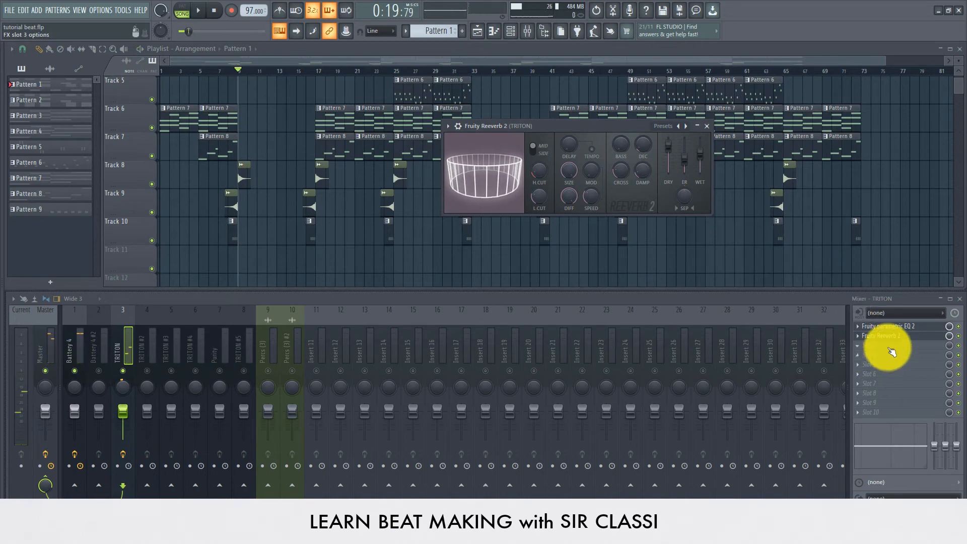
- Load Fruity Fast Dist into the third effect slot of the TRITON mixer track
{"action": "left_click", "coordinate": [891, 351]}
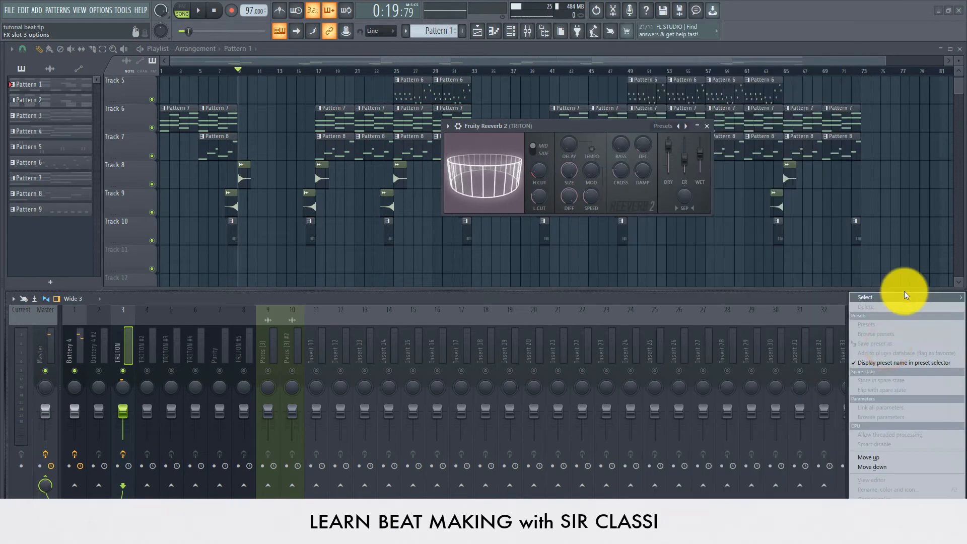
{"action": "mouse_move", "coordinate": [899, 292]}
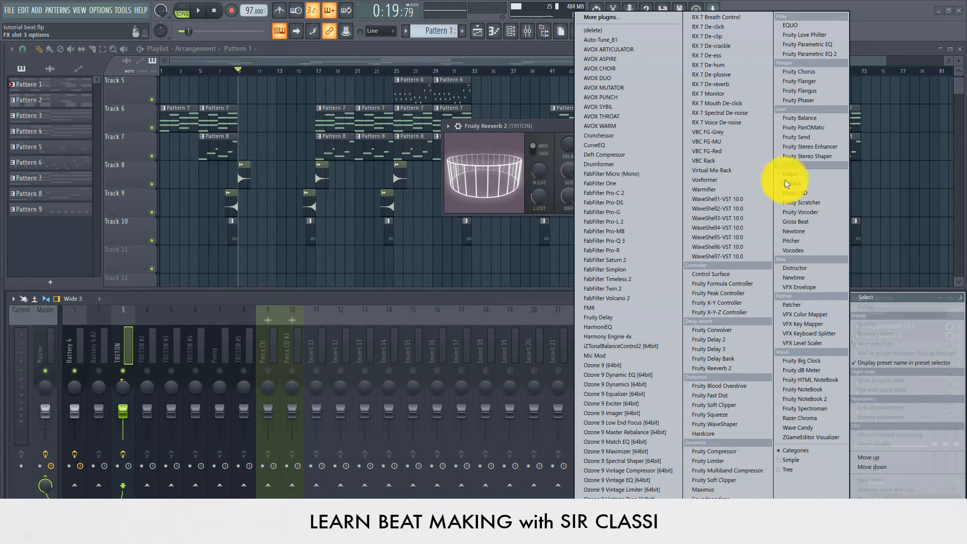
{"action": "left_click", "coordinate": [720, 395]}
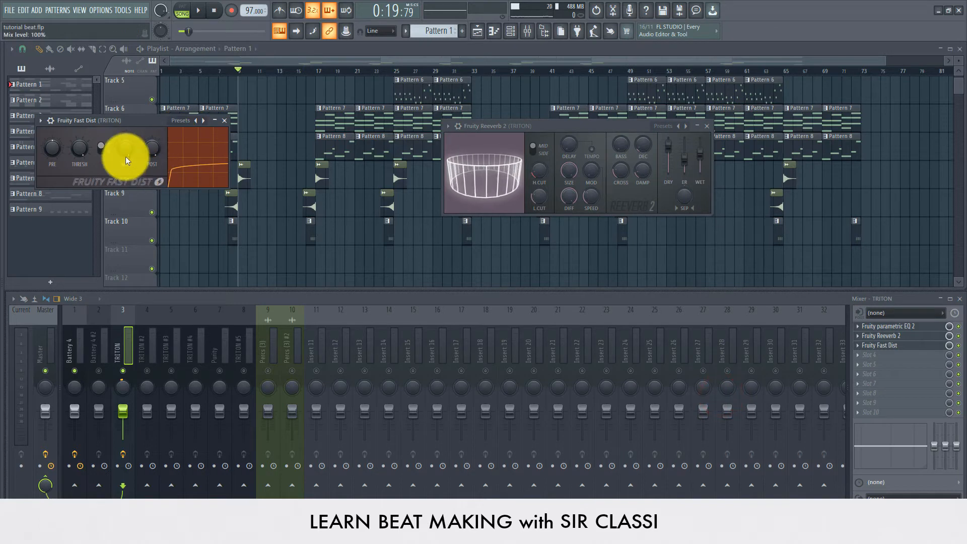
- Reduce the Fruity Fast Dist mix level and set its threshold to 50%
{"action": "left_click_drag", "start_coordinate": [126, 157], "coordinate": [124, 178]}
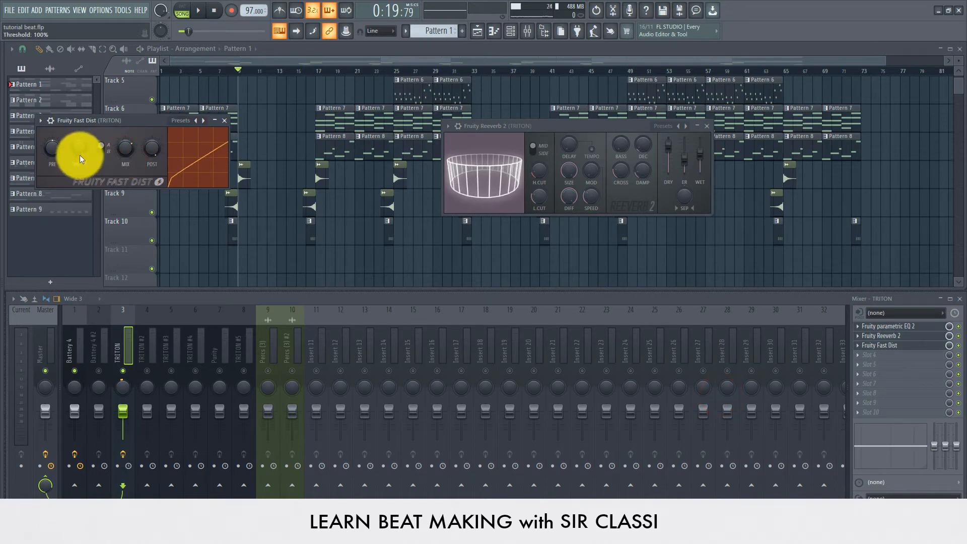
{"action": "left_click_drag", "start_coordinate": [80, 155], "coordinate": [79, 155]}
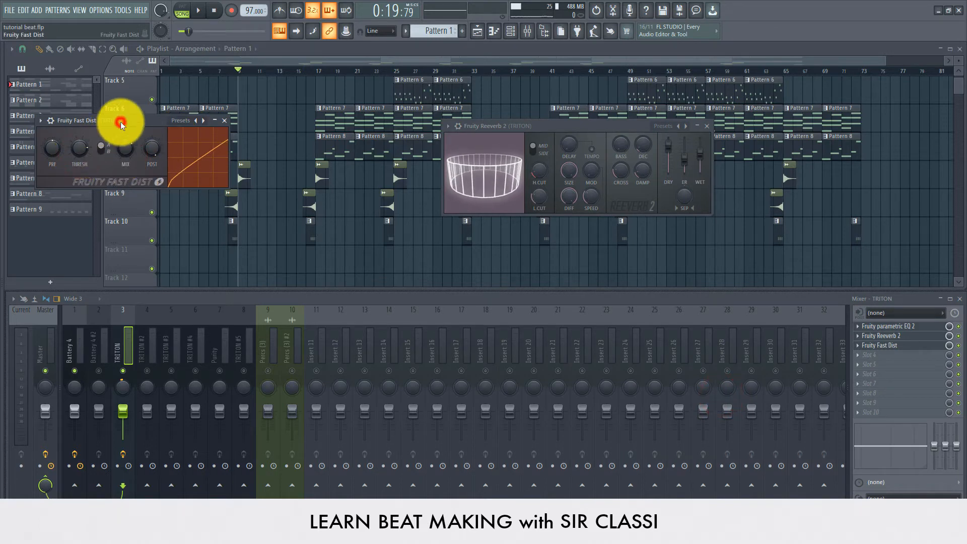
{"action": "left_click_drag", "start_coordinate": [79, 152], "coordinate": [78, 160]}
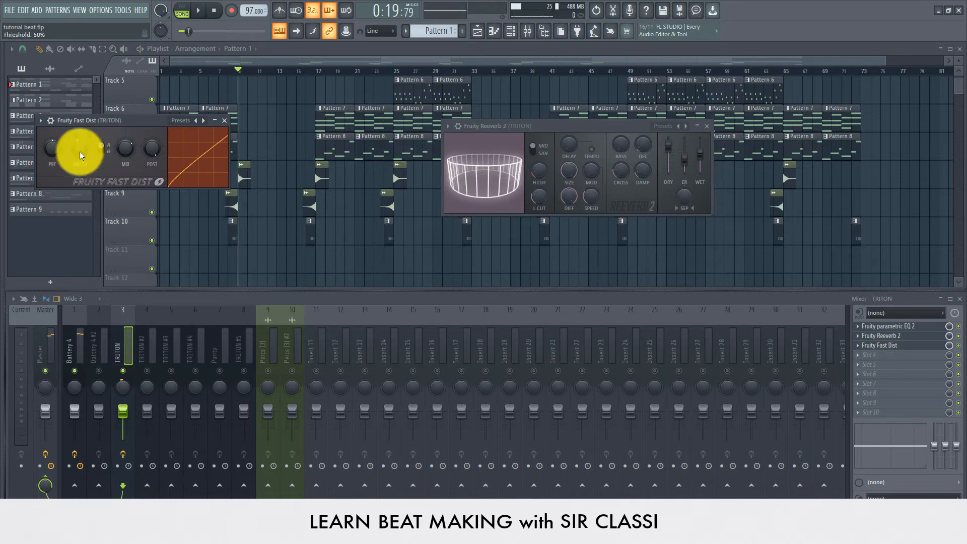
- Lower the TRITON mixer track's volume to about 85% (-3.6 dB) while the beat plays
{"action": "key", "text": "space"}
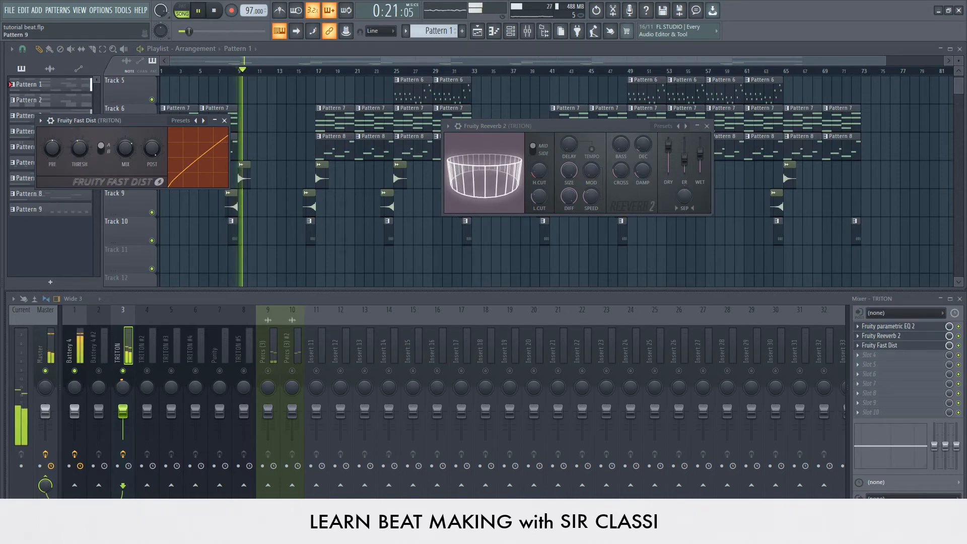
{"action": "left_click", "coordinate": [123, 411]}
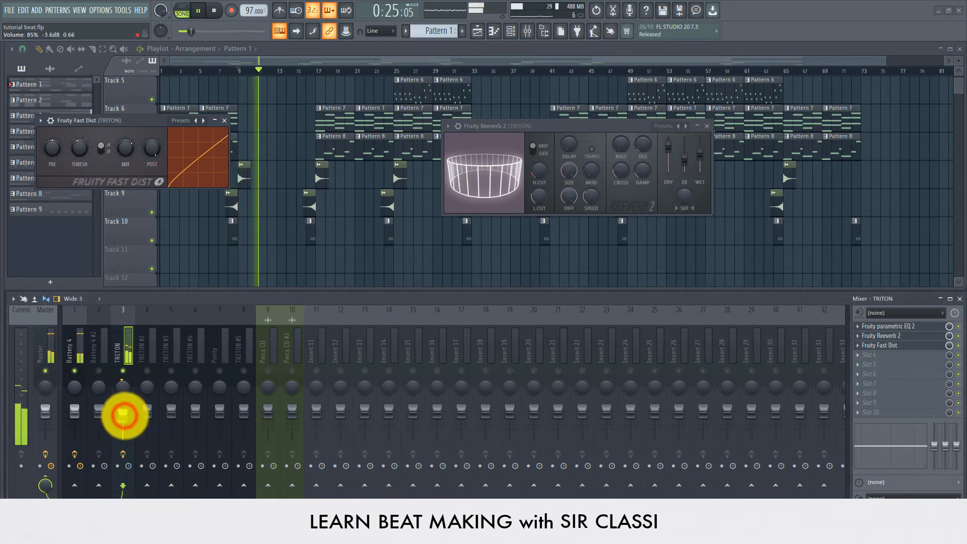
{"action": "scroll", "coordinate": [328, 156], "scroll_direction": "up", "scroll_amount": 4}
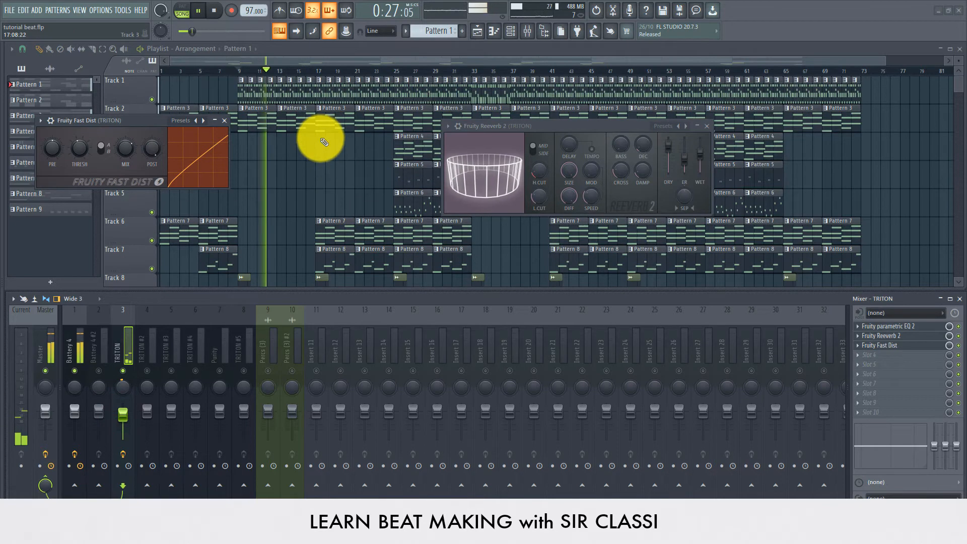
{"action": "scroll", "coordinate": [272, 76], "scroll_direction": "down", "scroll_amount": 3}
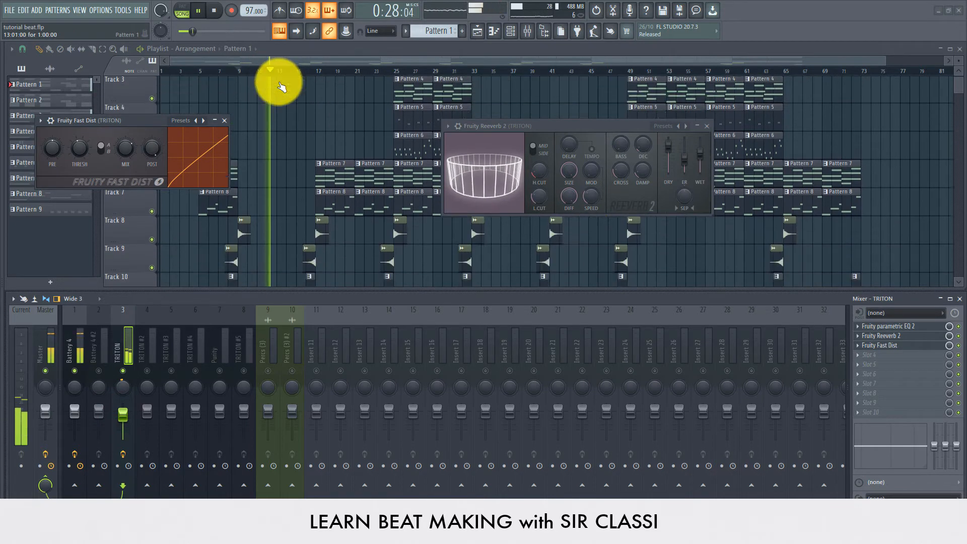
- Play the arrangement from about bar 16 to hear the section where Pattern 7 and Pattern 8 return
{"action": "left_click", "coordinate": [308, 71]}
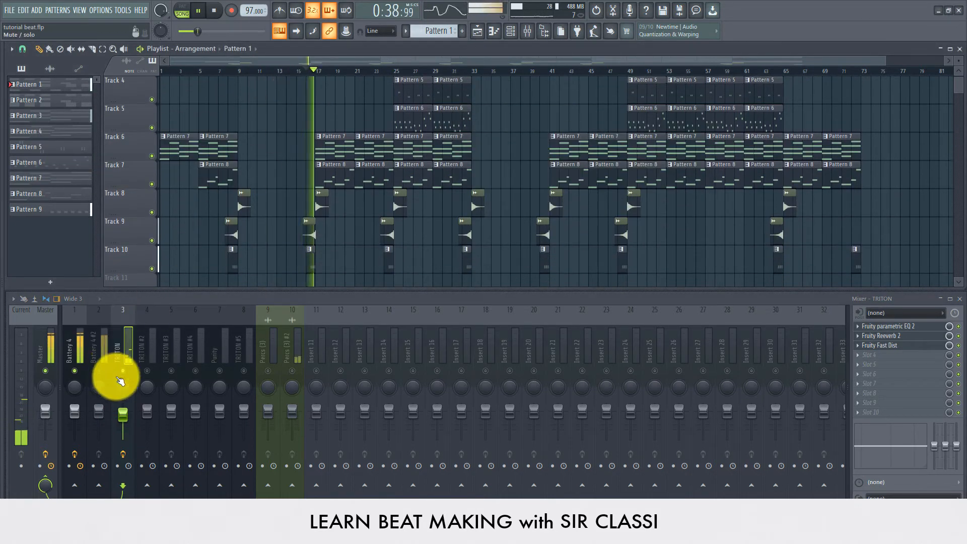
{"action": "scroll", "coordinate": [335, 147], "scroll_direction": "up", "scroll_amount": 1}
{"action": "key", "text": "space"}
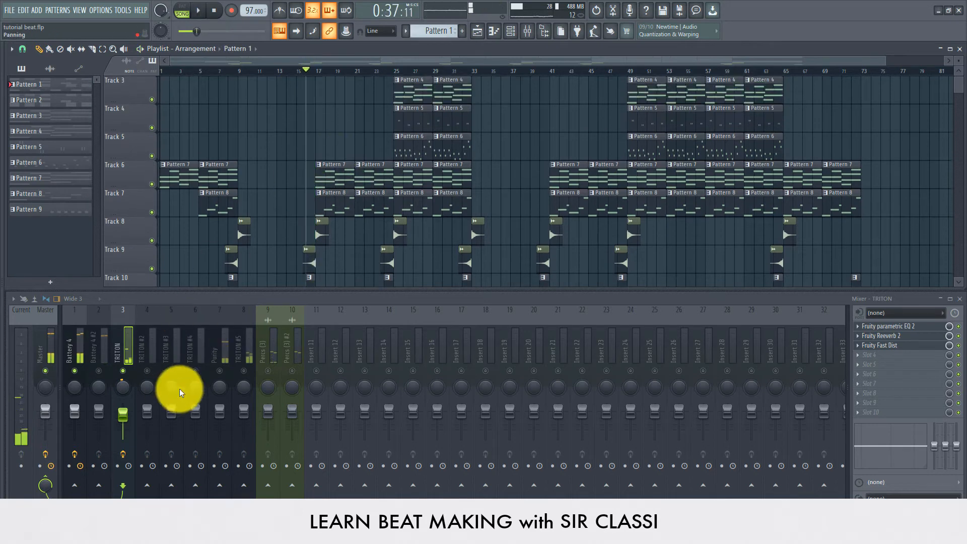
- Audition the Purity and TRITON #5 mixer tracks one after the other from bar 17
{"action": "left_click", "coordinate": [224, 372]}
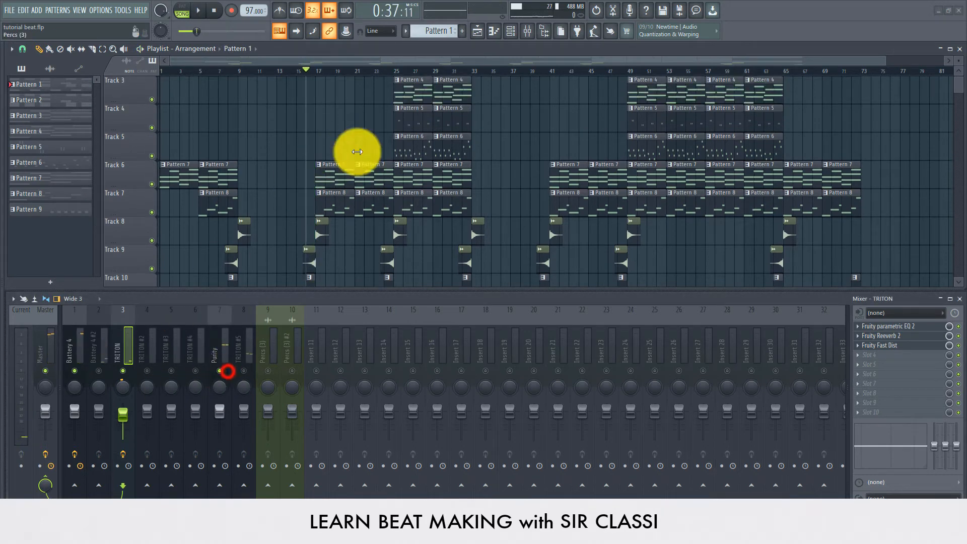
{"action": "left_click", "coordinate": [316, 71]}
{"action": "key", "text": "space"}
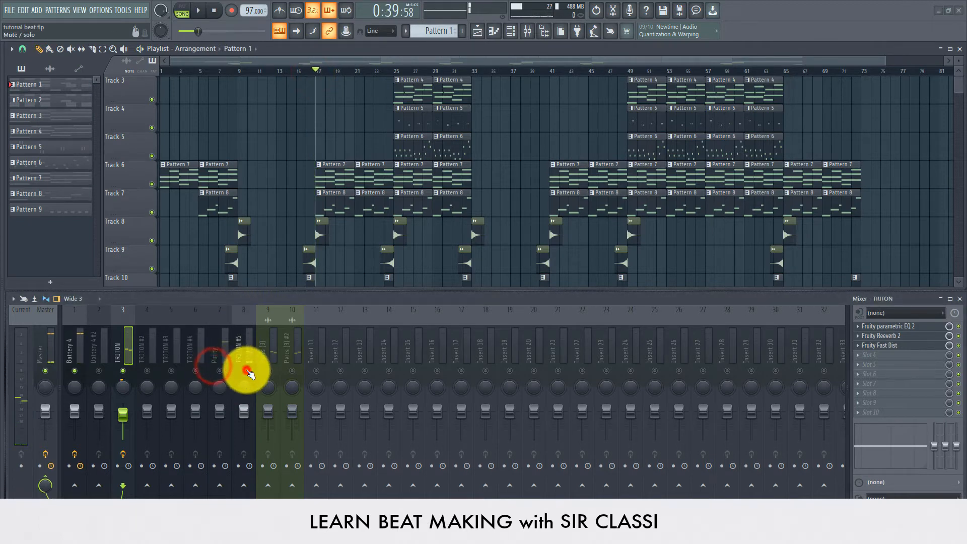
{"action": "key", "text": "space"}
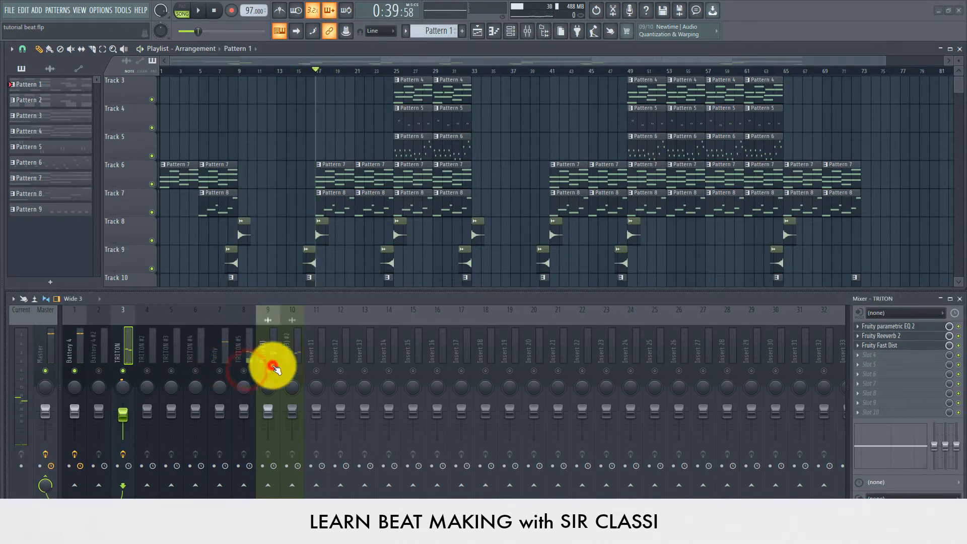
{"action": "key", "text": "space"}
- Audition the two Percs (3) mixer tracks by unmuting them during playback, and mute both again
{"action": "left_click", "coordinate": [268, 371]}
{"action": "left_click", "coordinate": [298, 370]}
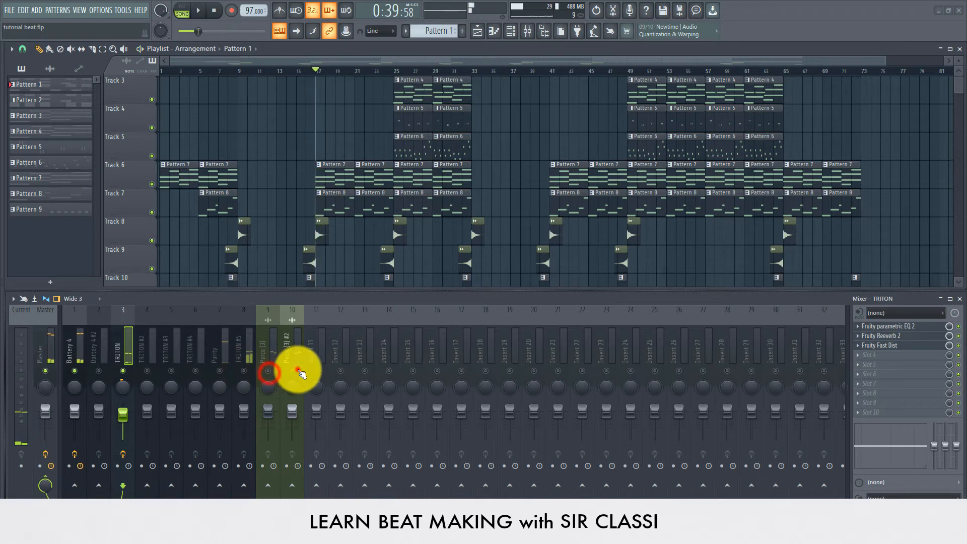
{"action": "key", "text": "space"}
{"action": "key", "text": "space"}
{"action": "left_click", "coordinate": [298, 370]}
{"action": "left_click", "coordinate": [268, 371]}
{"action": "key", "text": "space"}
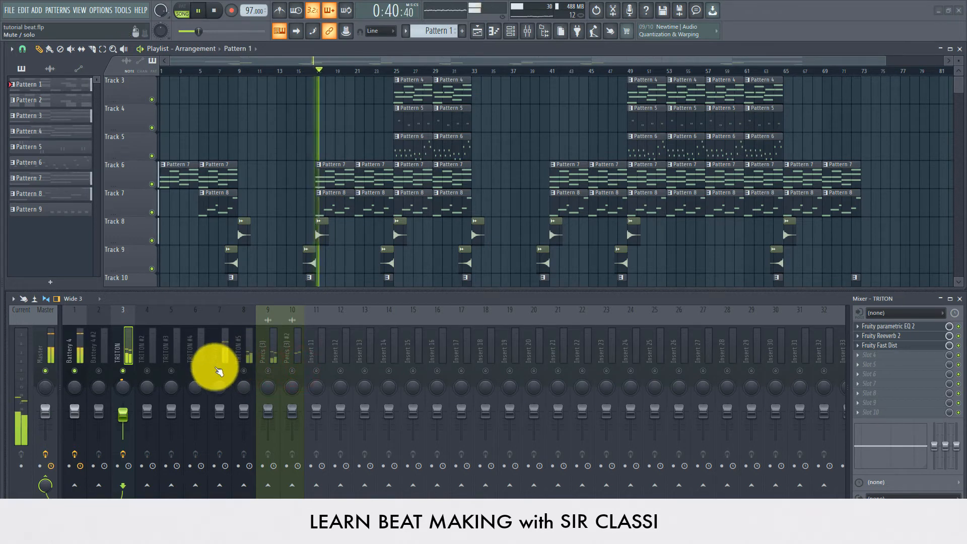
- Play the arrangement from bar 25 and unmute the TRITON #2 mixer track to hear it in the beat
{"action": "scroll", "coordinate": [322, 196], "scroll_direction": "up", "scroll_amount": 2}
{"action": "key", "text": "space"}
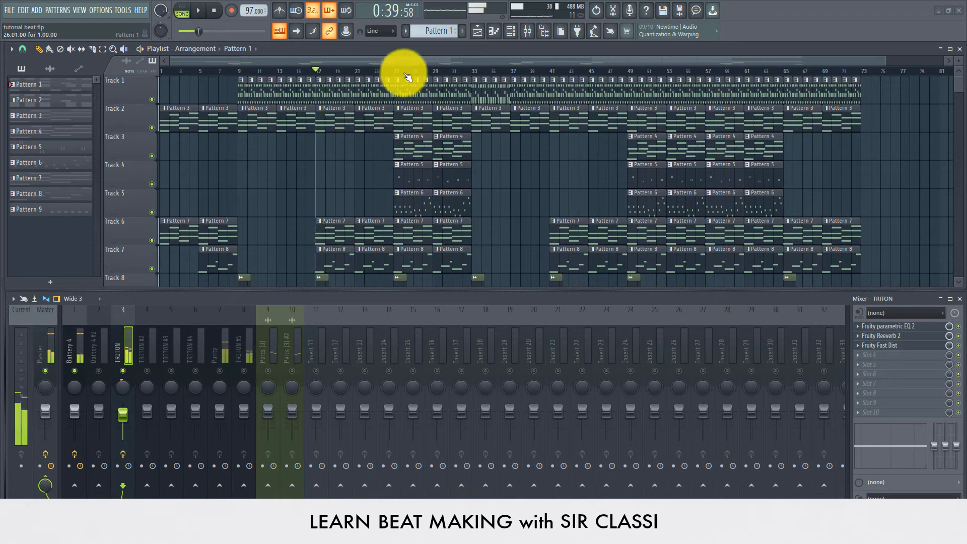
{"action": "left_click", "coordinate": [396, 71]}
{"action": "scroll", "coordinate": [320, 248], "scroll_direction": "down", "scroll_amount": 3}
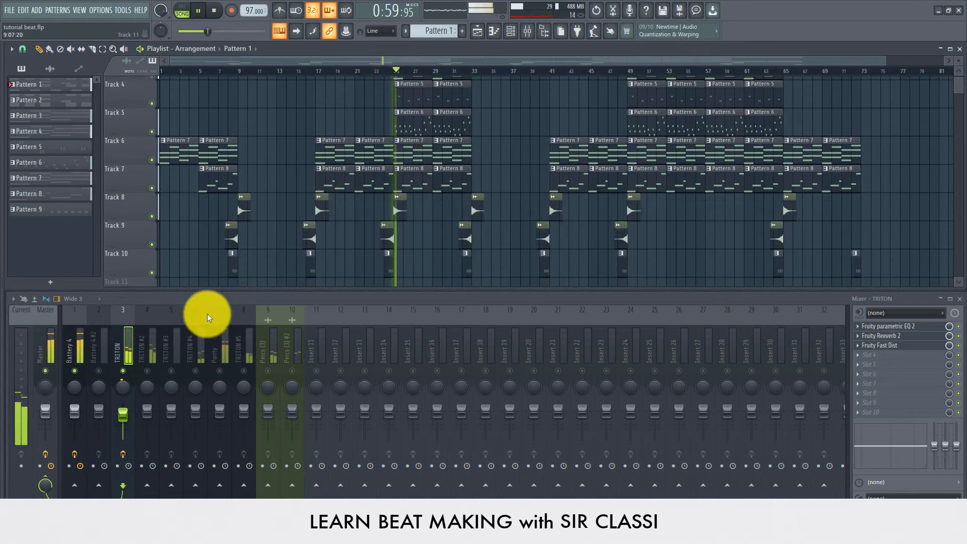
{"action": "left_click", "coordinate": [150, 377]}
{"action": "key", "text": "space"}
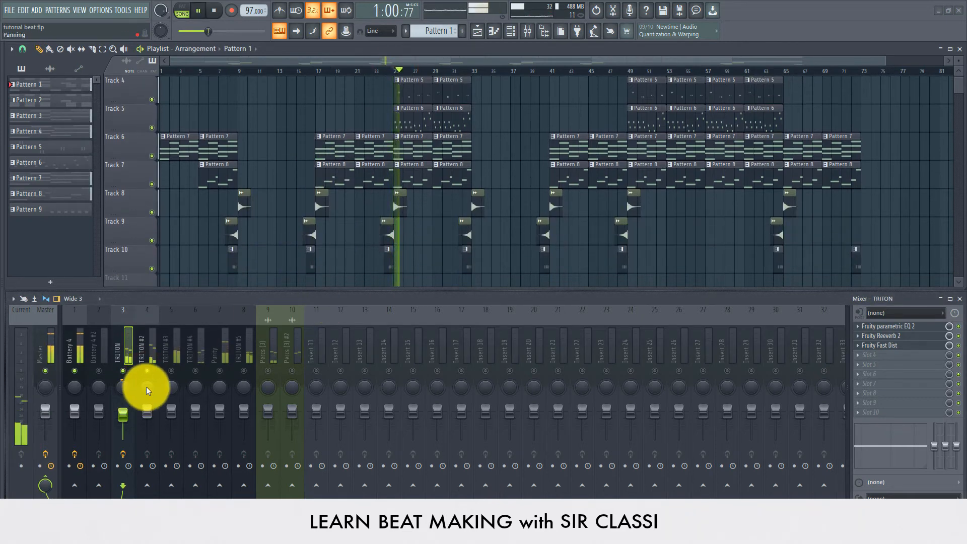
{"action": "key", "text": "space"}
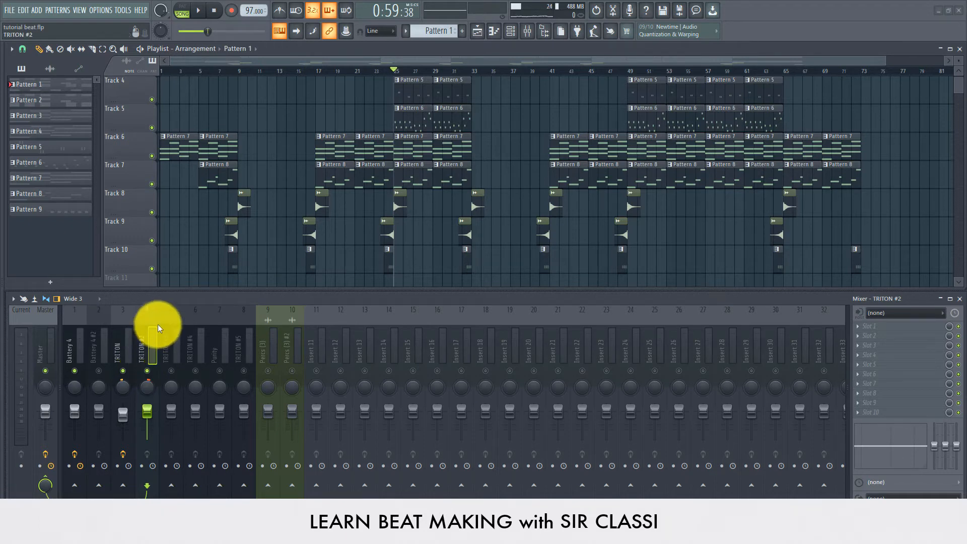
- Pan the TRITON mixer track to about 10% left
{"action": "left_click", "coordinate": [122, 390]}
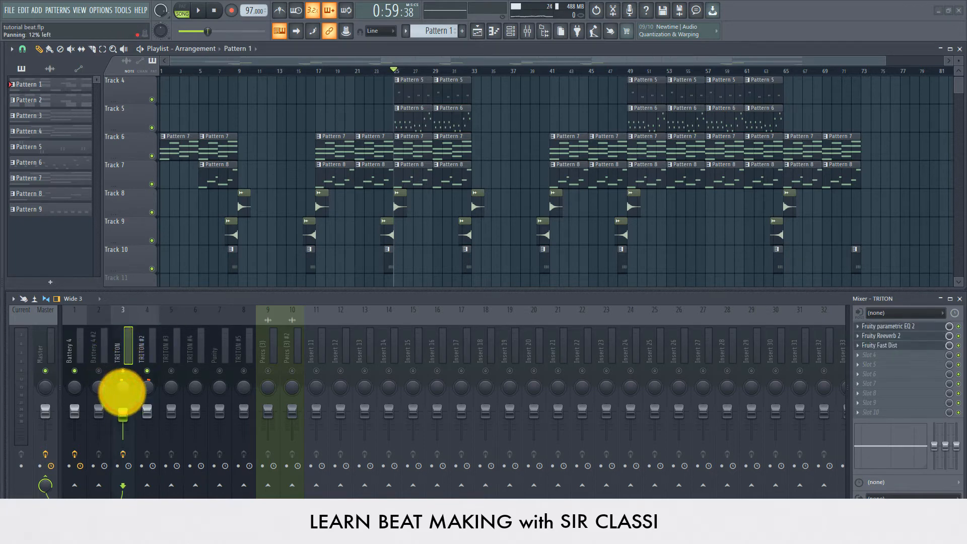
{"action": "left_click_drag", "start_coordinate": [123, 391], "coordinate": [124, 392]}
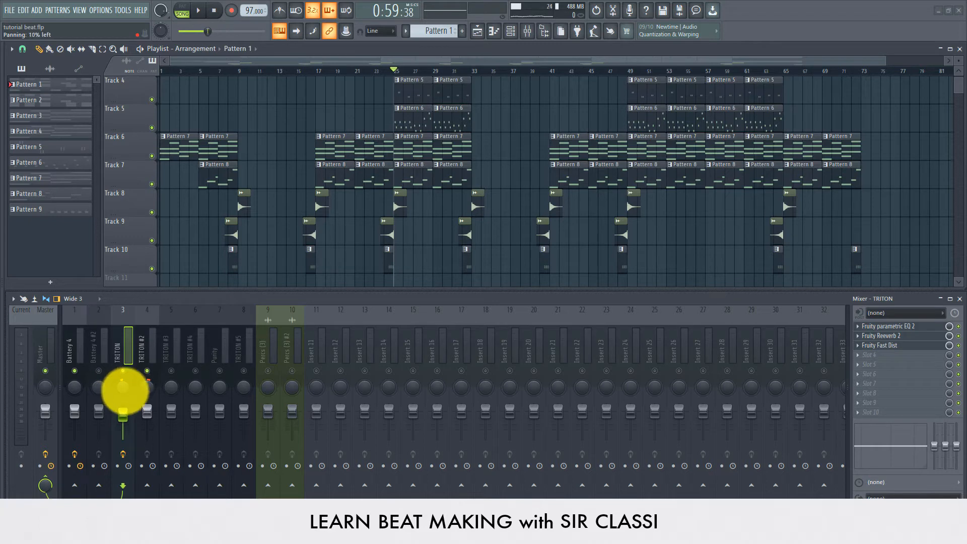
{"action": "left_click", "coordinate": [144, 354]}
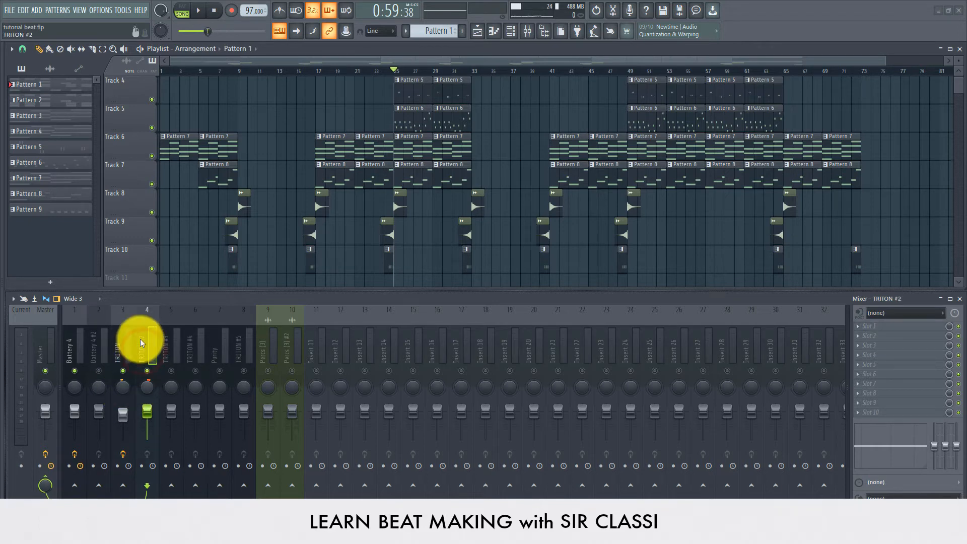
{"action": "left_click", "coordinate": [128, 341]}
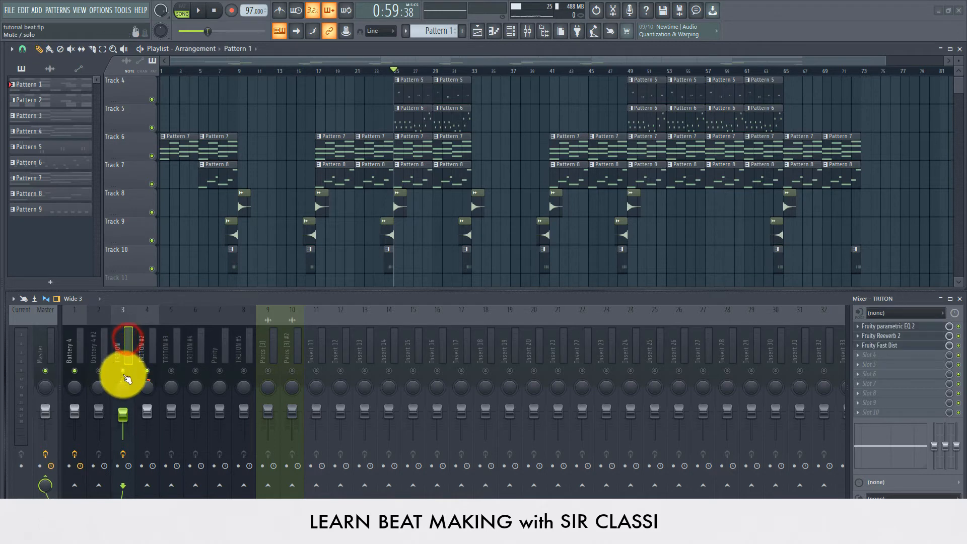
- Pan the TRITON #2 mixer track to about 16% right
{"action": "left_click", "coordinate": [149, 346]}
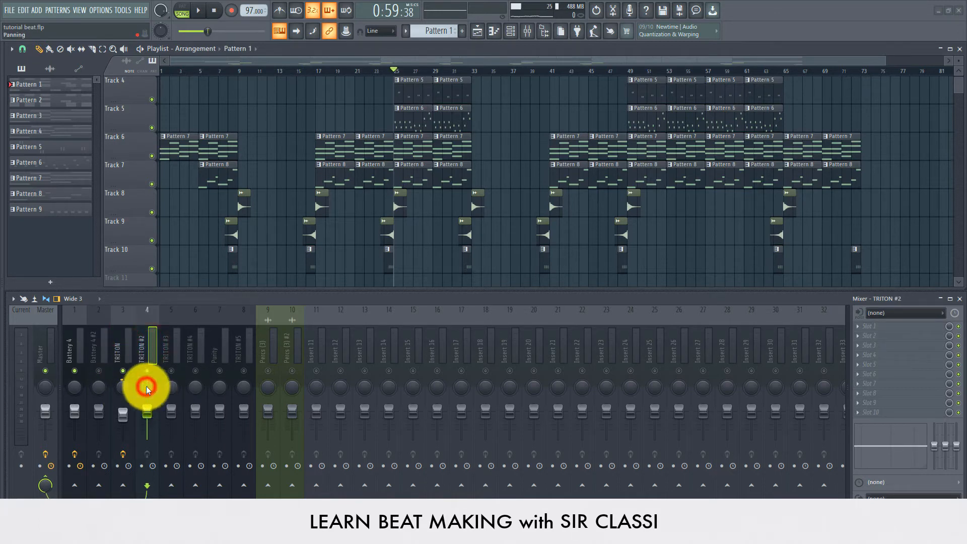
{"action": "left_click_drag", "start_coordinate": [146, 386], "coordinate": [146, 382]}
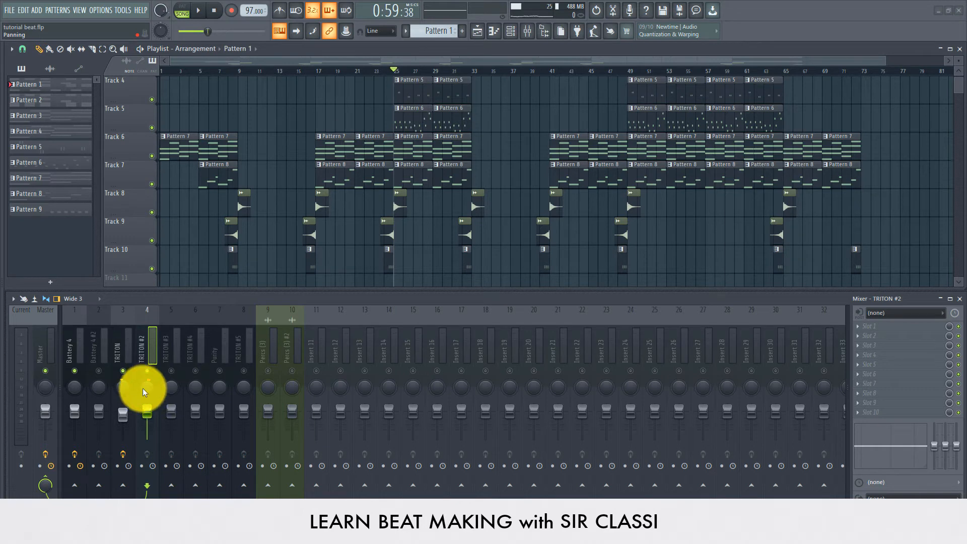
{"action": "left_click_drag", "start_coordinate": [146, 387], "coordinate": [146, 383]}
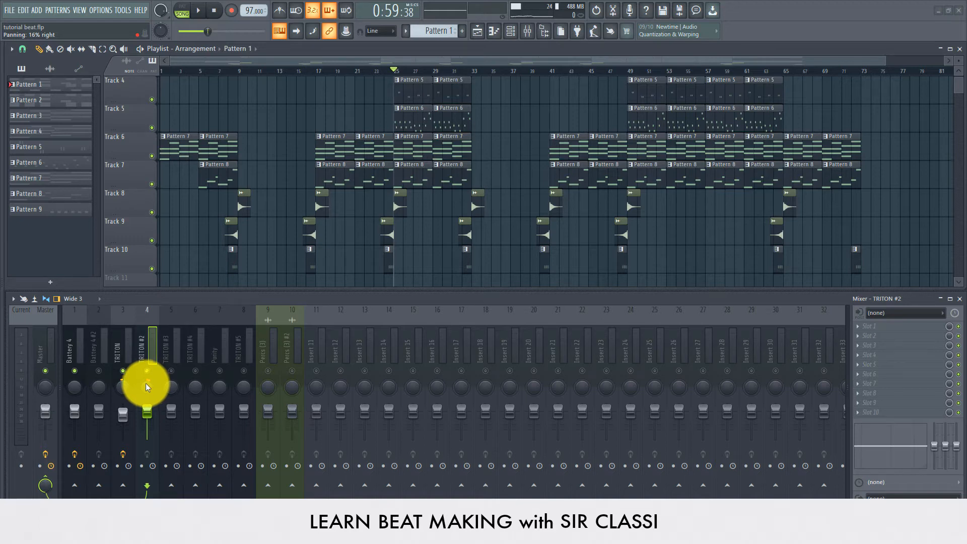
- Lower the TRITON #2 mixer track's volume to about 86% (-3.3 dB) and play the section to check the level
{"action": "left_click", "coordinate": [146, 408]}
{"action": "key", "text": "space"}
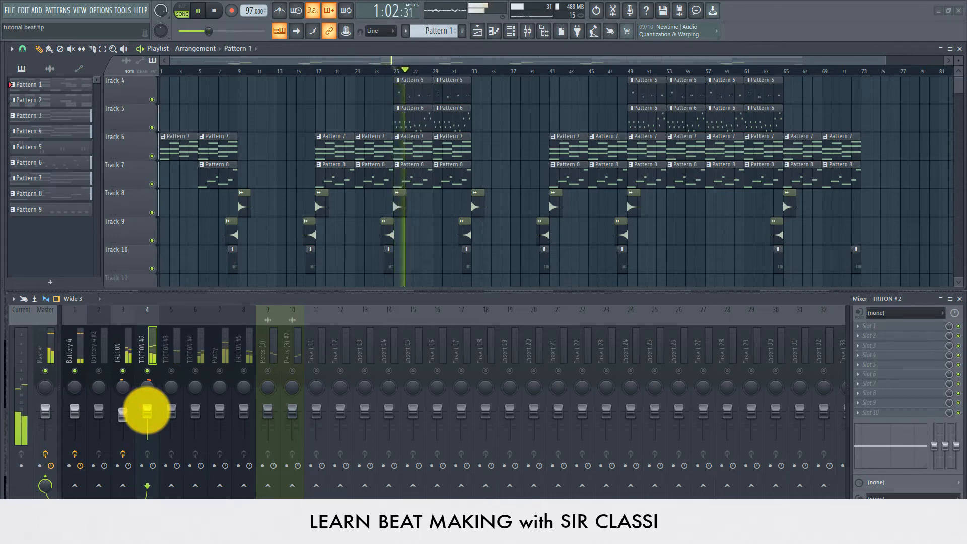
{"action": "key", "text": "space"}
{"action": "left_click_drag", "start_coordinate": [149, 412], "coordinate": [146, 418]}
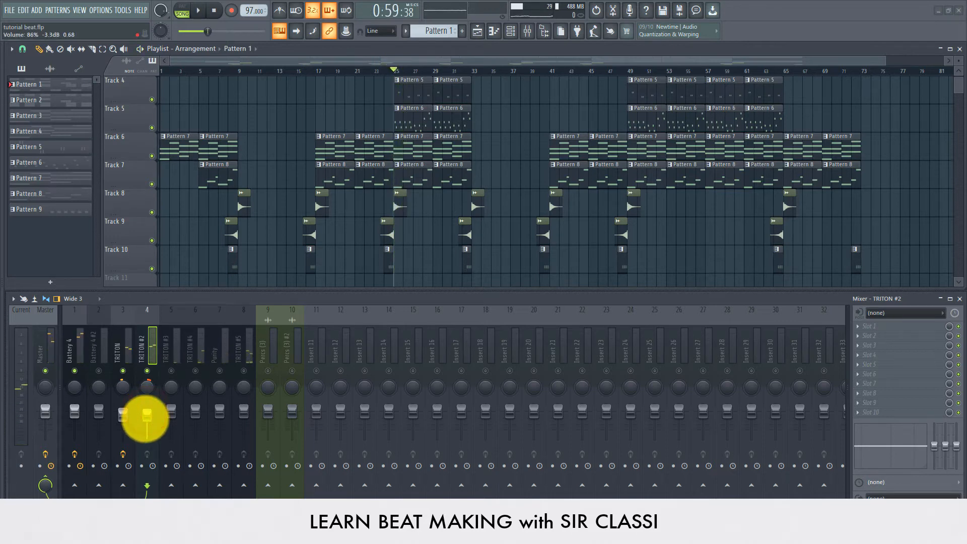
{"action": "key", "text": "space"}
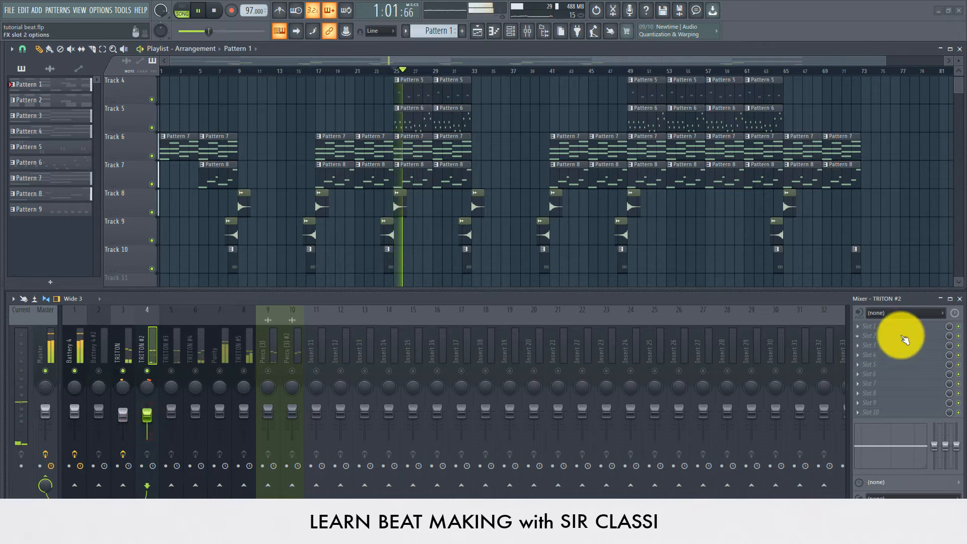
{"action": "key", "text": "space"}
- Load Fruity Parametric EQ 2 into TRITON #2's first effect slot and fully cut the lows with band 1
{"action": "left_click", "coordinate": [887, 328]}
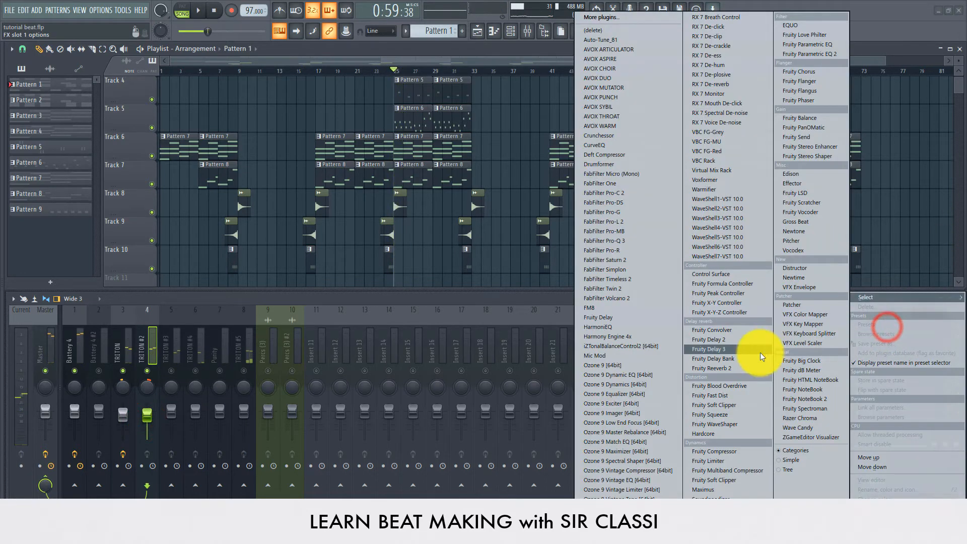
{"action": "left_click", "coordinate": [818, 56]}
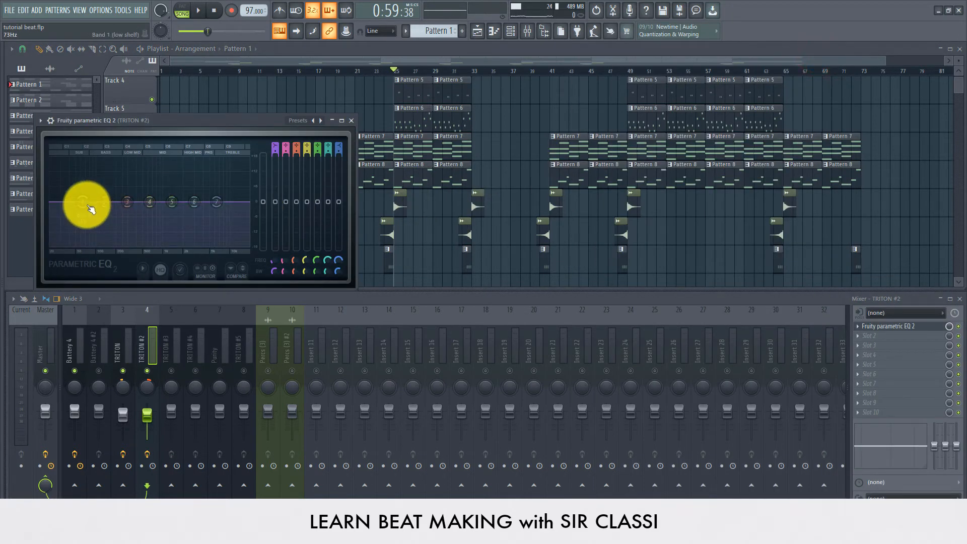
{"action": "key", "text": "space"}
{"action": "left_click_drag", "start_coordinate": [86, 204], "coordinate": [108, 263]}
{"action": "key", "text": "space"}
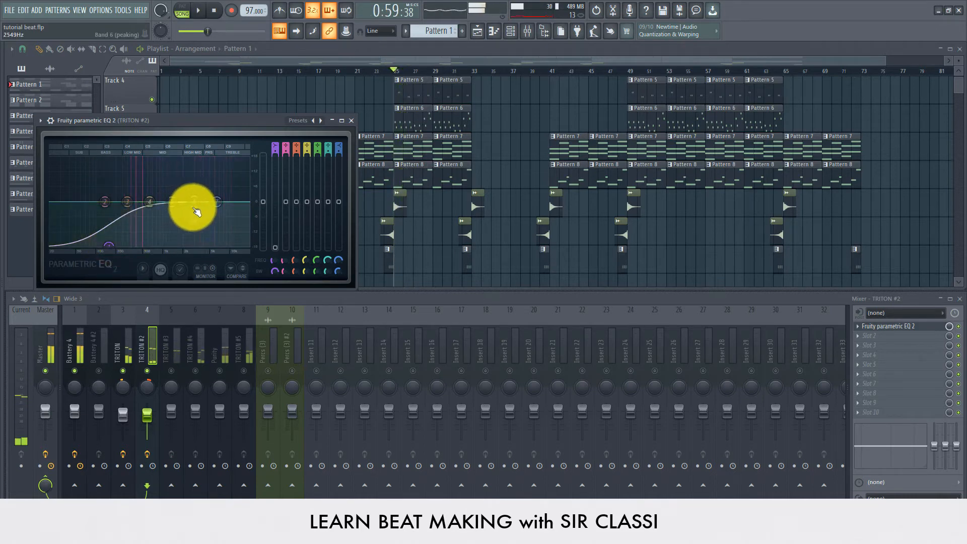
- Boost band 6 of TRITON #2's EQ slightly at about 3.2 kHz, listen to the result and close the EQ
{"action": "left_click_drag", "start_coordinate": [196, 210], "coordinate": [201, 173]}
{"action": "key", "text": "space"}
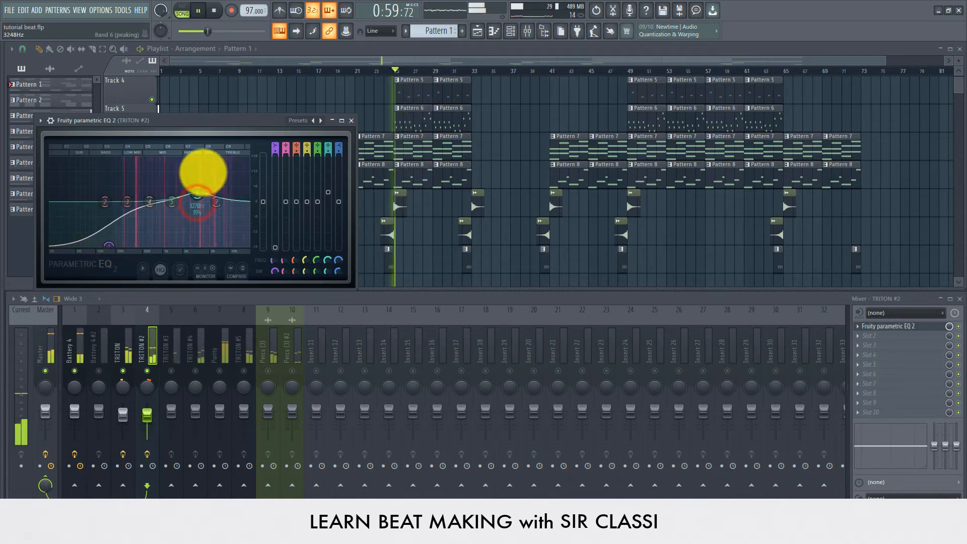
{"action": "left_click", "coordinate": [351, 121]}
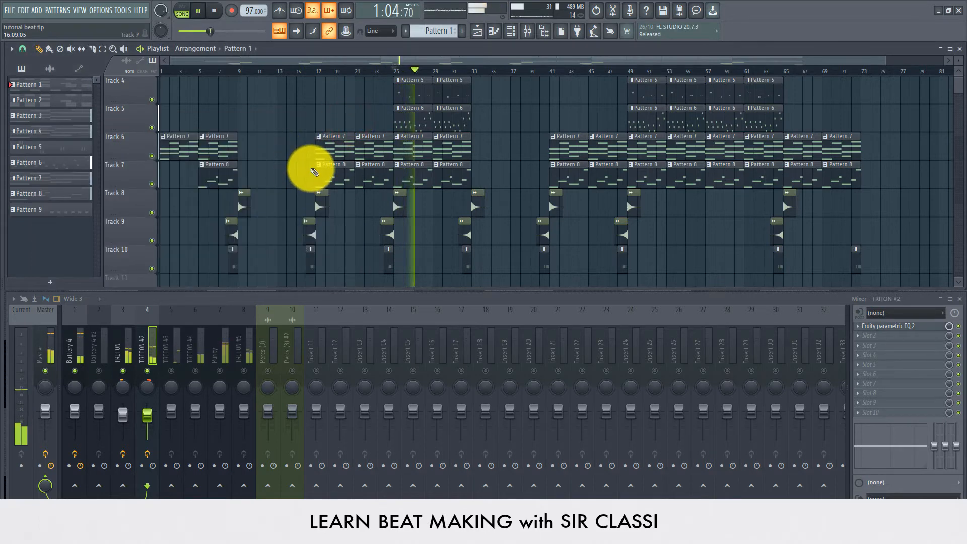
{"action": "key", "text": "space"}
- Select the TRITON #3 mixer track and unmute it while the section from bar 25 plays
{"action": "left_click", "coordinate": [176, 352]}
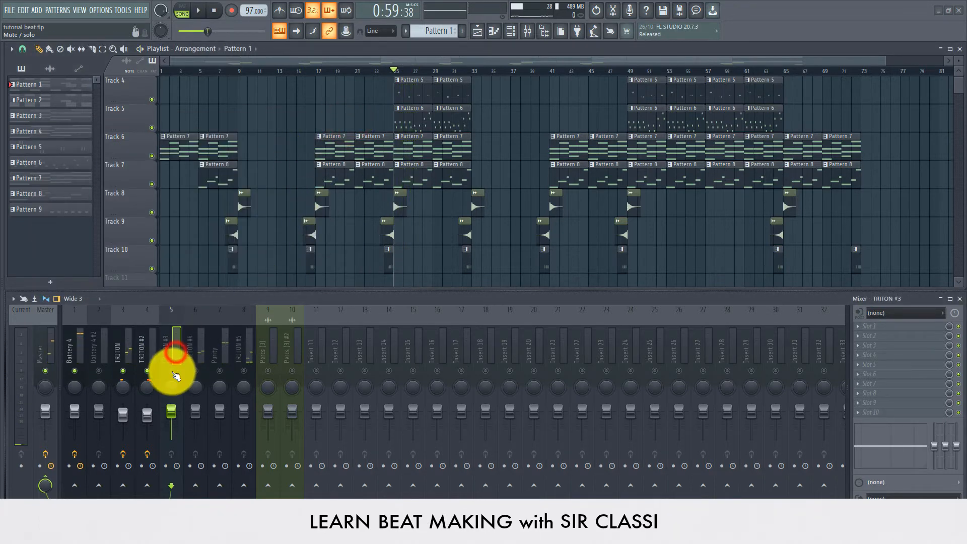
{"action": "left_click", "coordinate": [158, 356]}
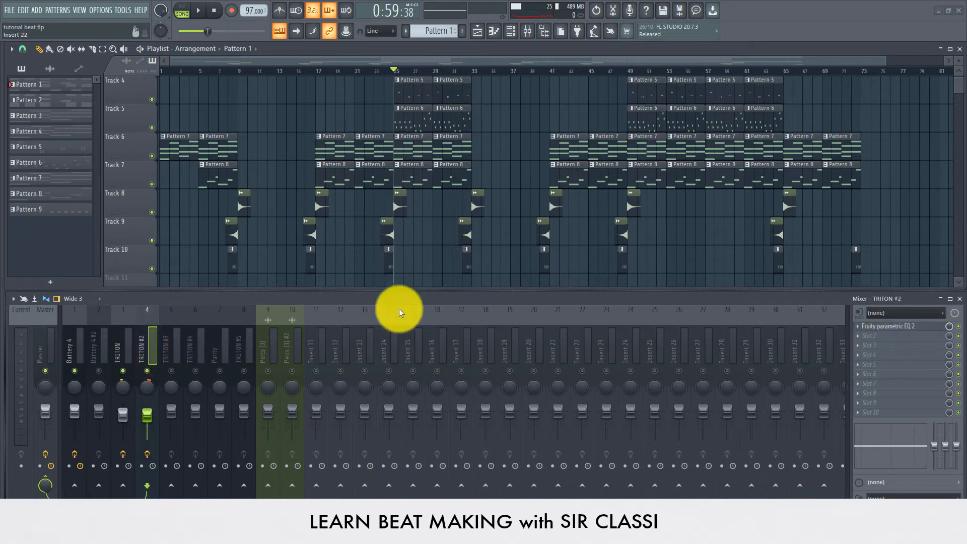
{"action": "left_click", "coordinate": [176, 352]}
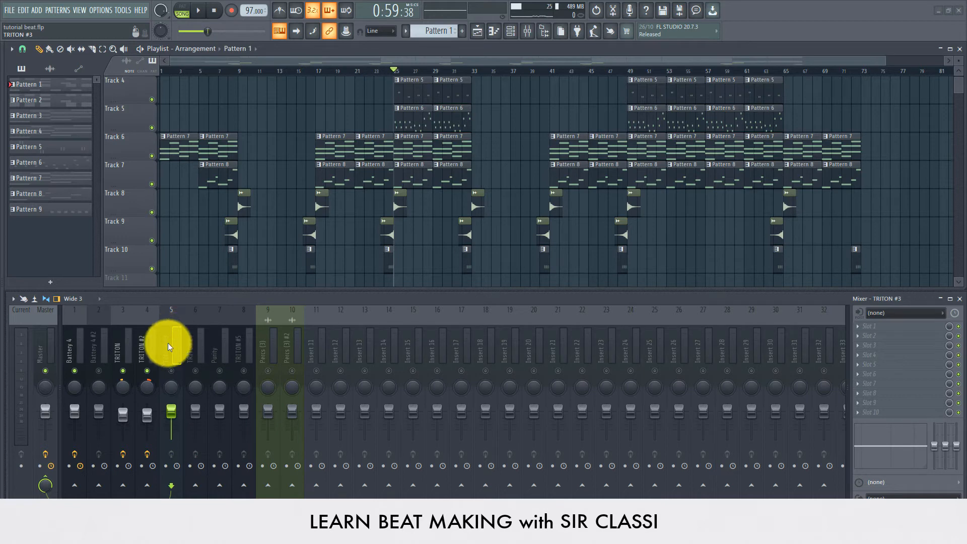
{"action": "scroll", "coordinate": [375, 170], "scroll_direction": "up", "scroll_amount": 3}
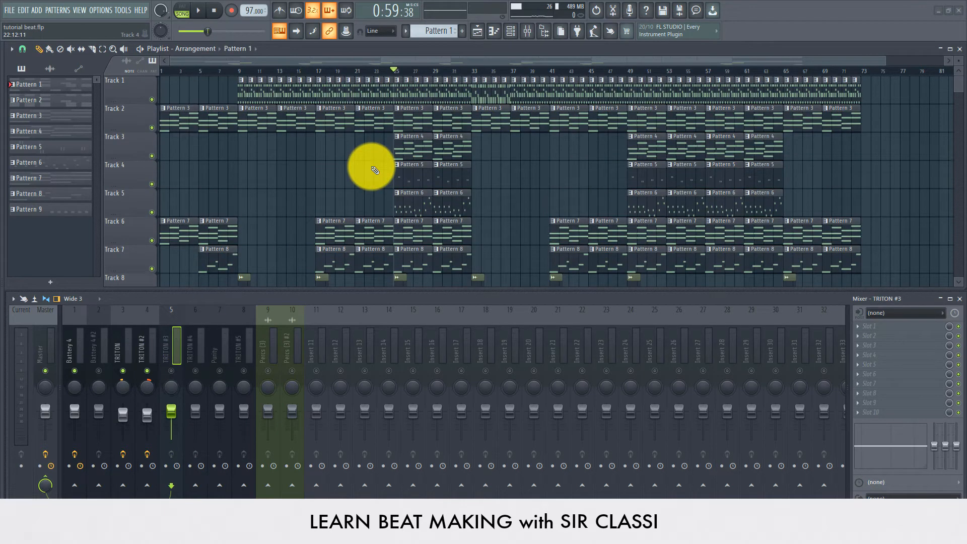
{"action": "key", "text": "space"}
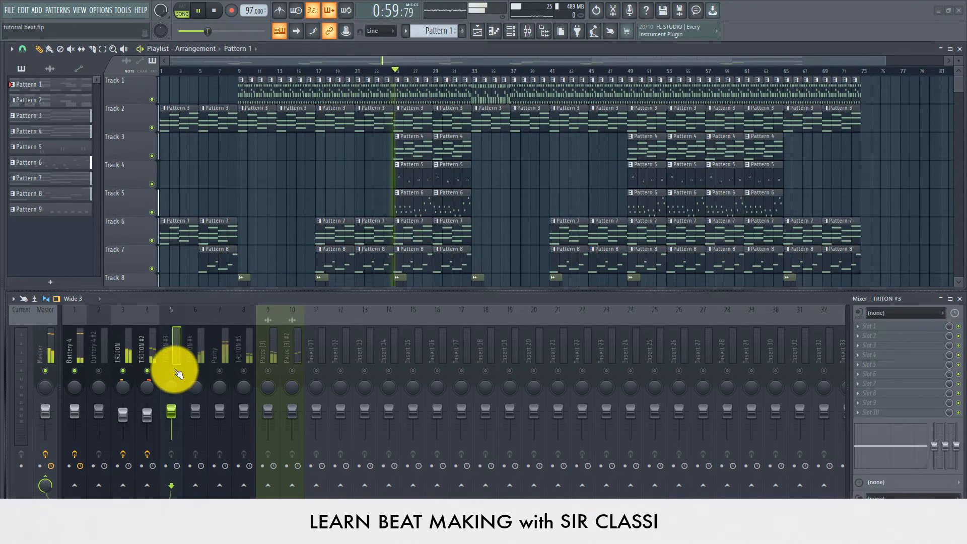
{"action": "left_click", "coordinate": [174, 370]}
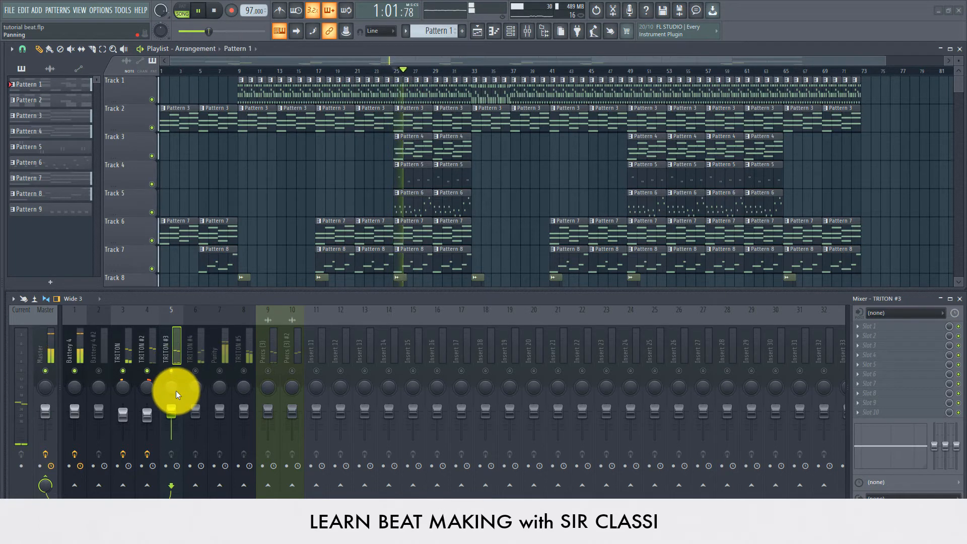
- Pan the TRITON #3 mixer track to about 38% right and play the section
{"action": "left_click_drag", "start_coordinate": [168, 395], "coordinate": [180, 362]}
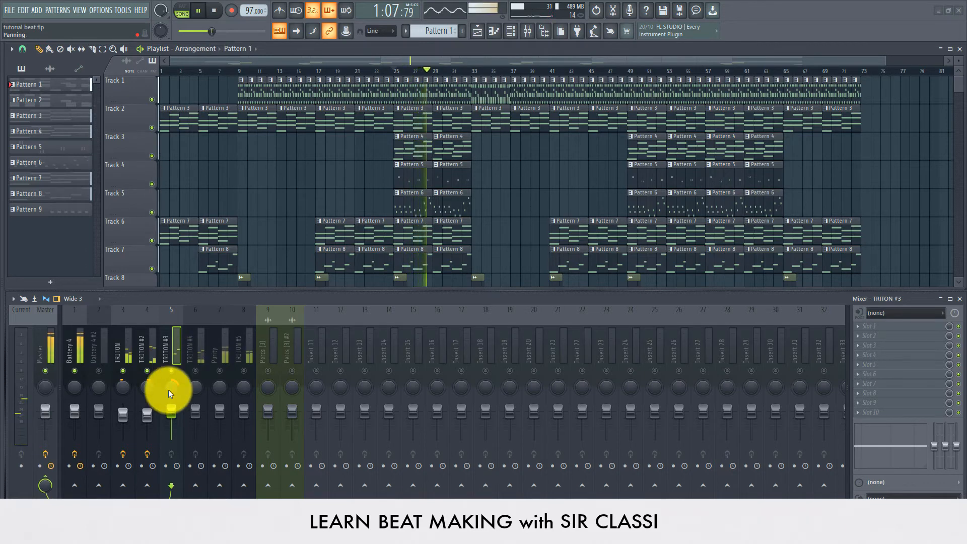
{"action": "key", "text": "space"}
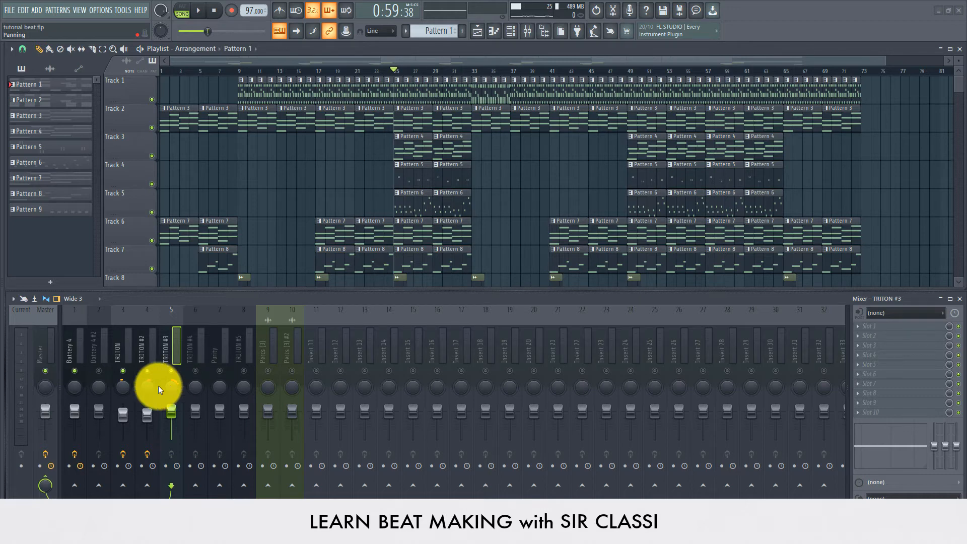
{"action": "left_click", "coordinate": [171, 386]}
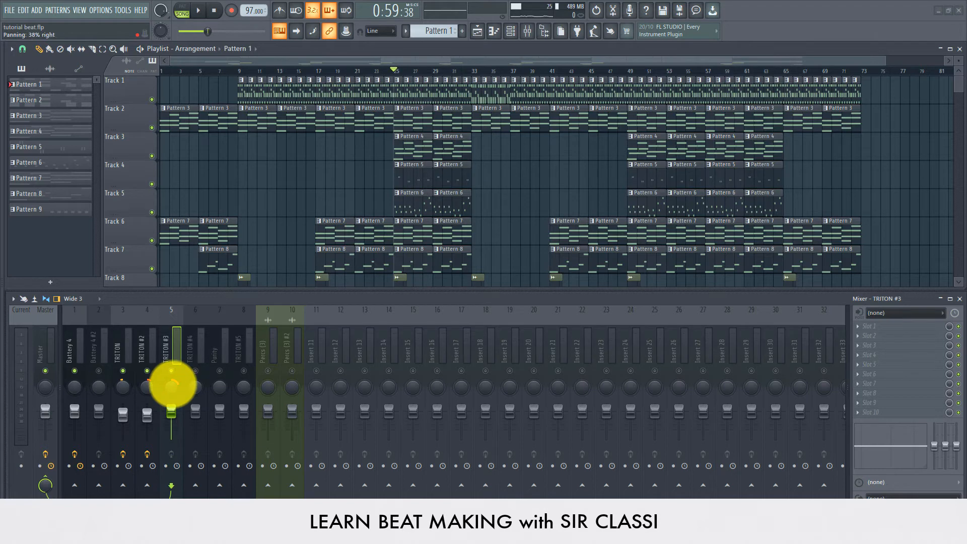
{"action": "left_click_drag", "start_coordinate": [172, 384], "coordinate": [173, 392]}
{"action": "key", "text": "space"}
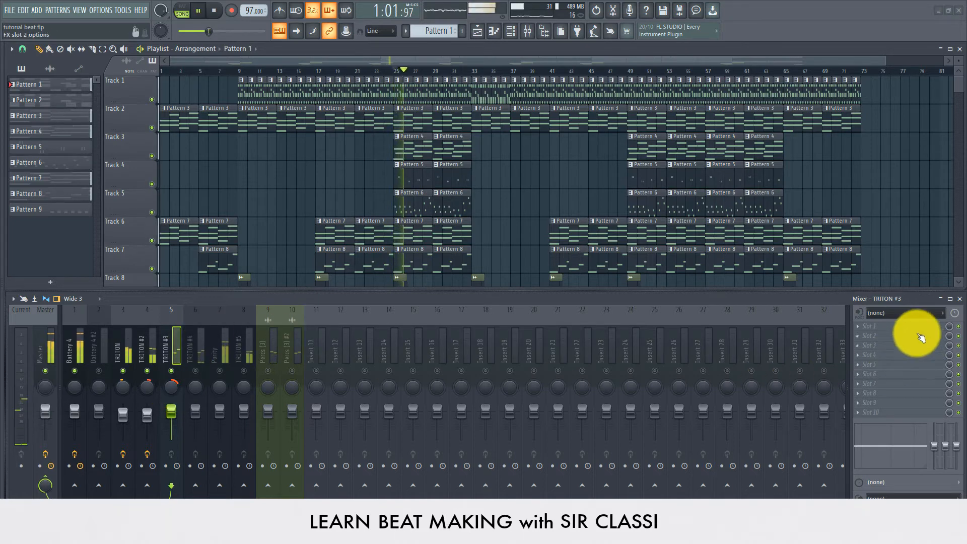
- Load Fruity Parametric EQ 2 into TRITON #3's first effect slot, fully cut the lows with band 1 at about 200 Hz and close it
{"action": "key", "text": "space"}
{"action": "left_click", "coordinate": [894, 325]}
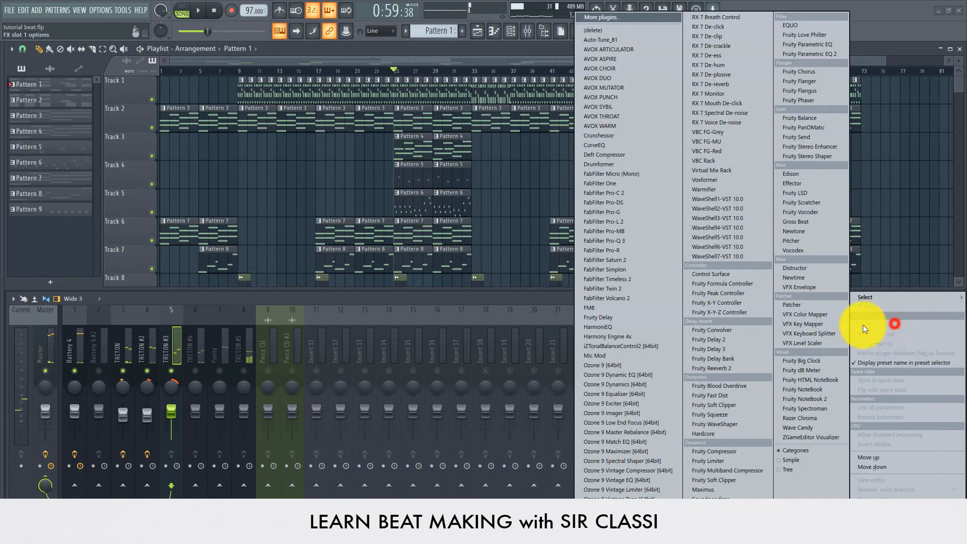
{"action": "left_click", "coordinate": [835, 54]}
{"action": "key", "text": "space"}
{"action": "left_click_drag", "start_coordinate": [109, 227], "coordinate": [150, 271]}
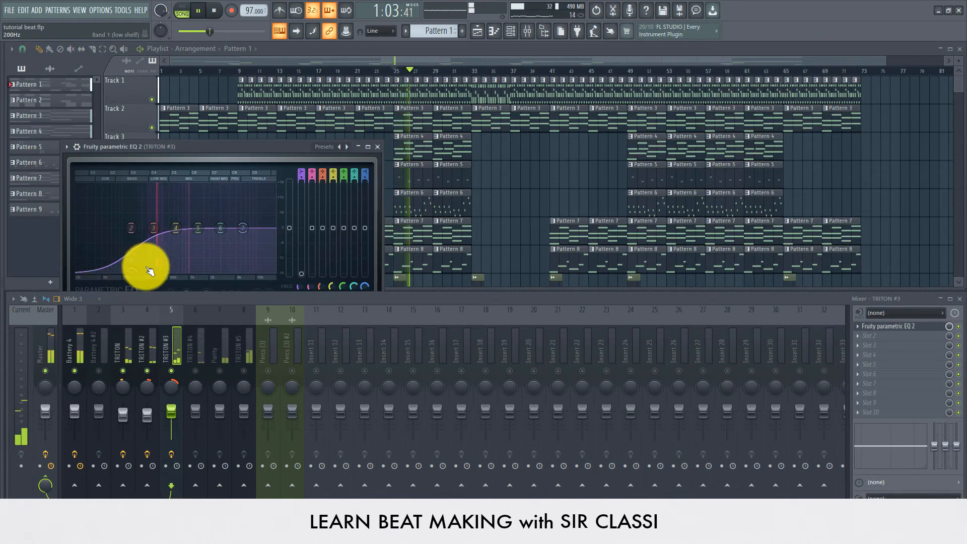
{"action": "left_click", "coordinate": [377, 146]}
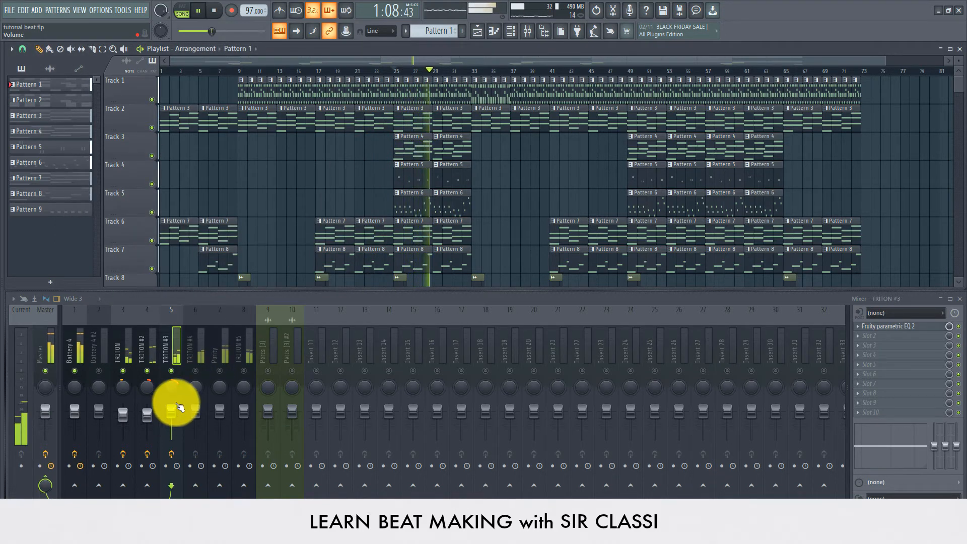
- Load Fruity Reeverb 2 into TRITON #3's second effect slot, then raise its low cut and enlarge the room size
{"action": "key", "text": "space"}
{"action": "left_click", "coordinate": [886, 343]}
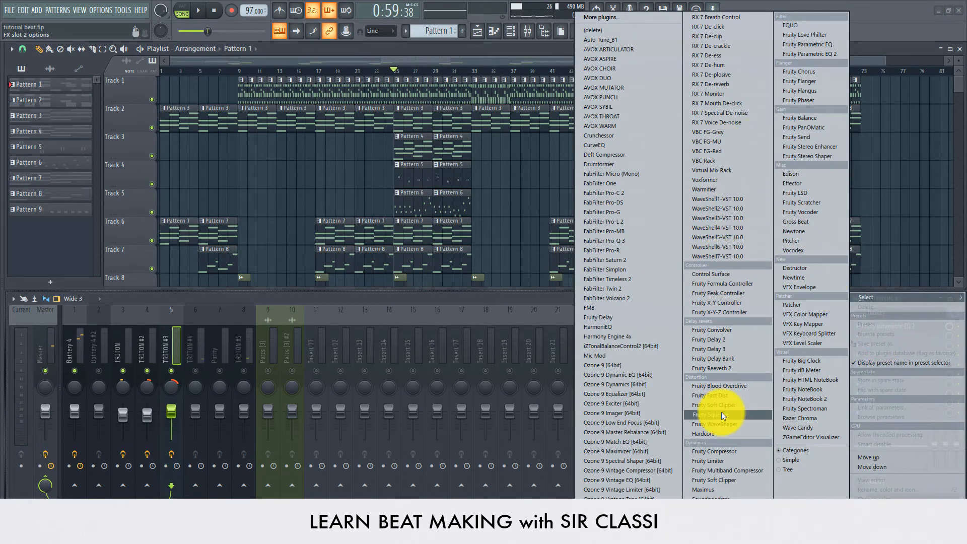
{"action": "left_click", "coordinate": [721, 367]}
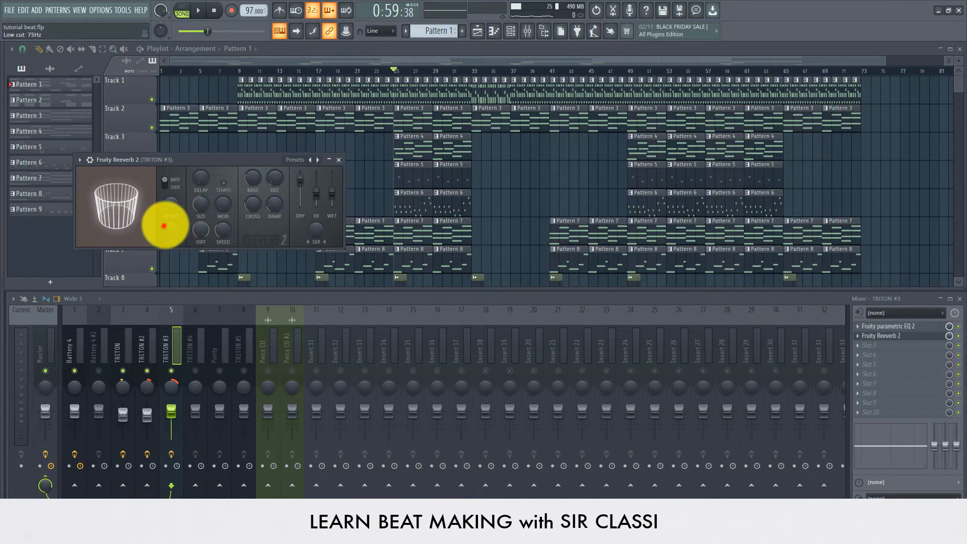
{"action": "left_click_drag", "start_coordinate": [168, 229], "coordinate": [180, 187]}
{"action": "left_click_drag", "start_coordinate": [206, 209], "coordinate": [205, 200]}
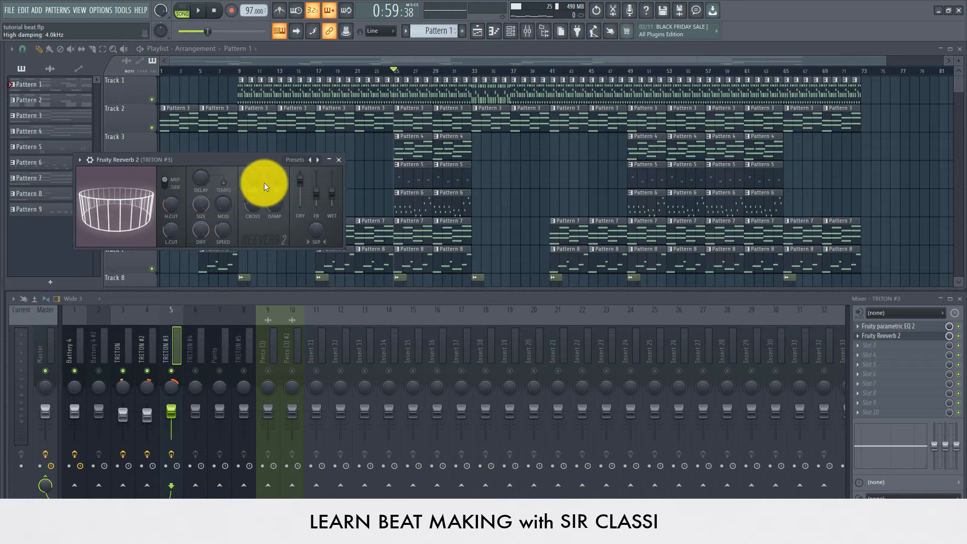
{"action": "left_click_drag", "start_coordinate": [249, 180], "coordinate": [249, 180]}
{"action": "left_click_drag", "start_coordinate": [244, 218], "coordinate": [228, 307]}
{"action": "left_click", "coordinate": [252, 160]}
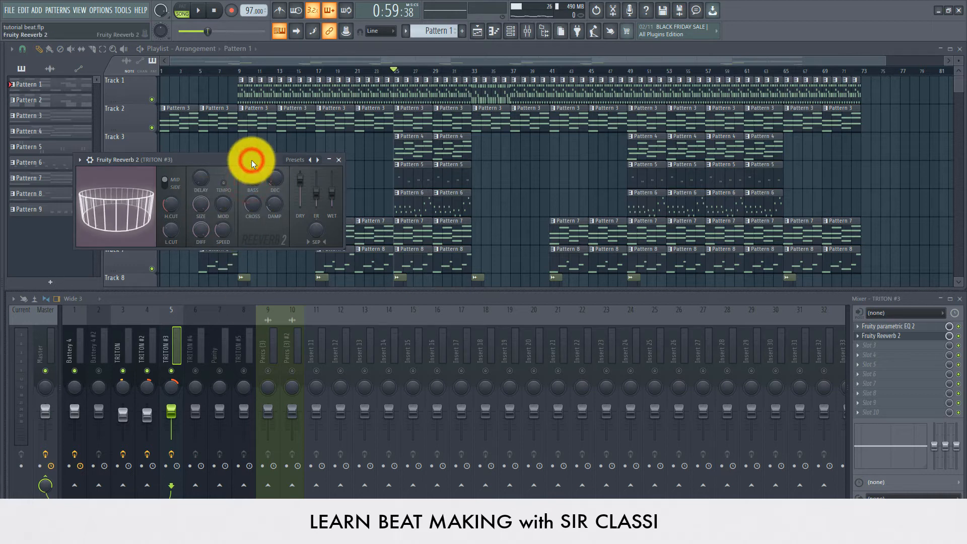
- Set TRITON #3's reverb wet level to about 66%, listen to the section and close the reverb
{"action": "key", "text": "space"}
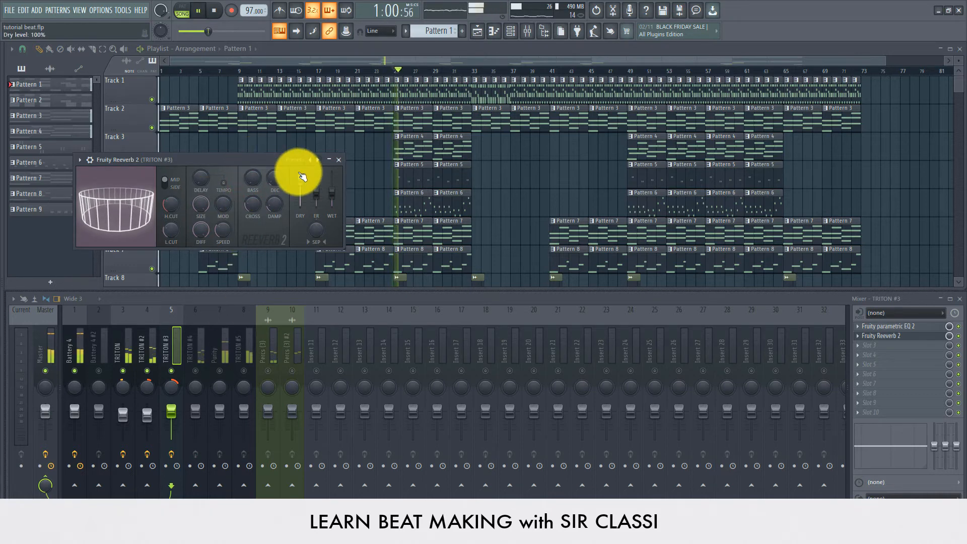
{"action": "key", "text": "space"}
{"action": "left_click_drag", "start_coordinate": [280, 185], "coordinate": [329, 192]}
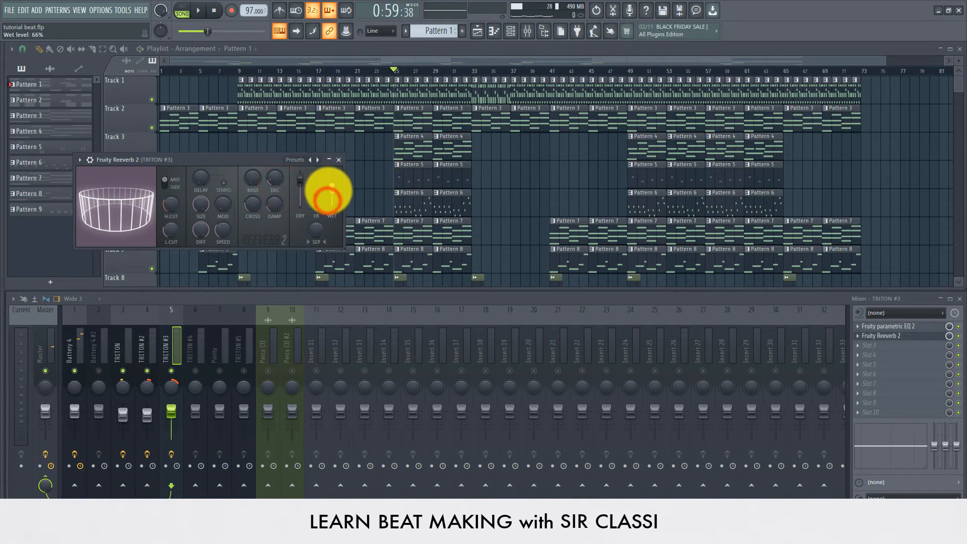
{"action": "key", "text": "space"}
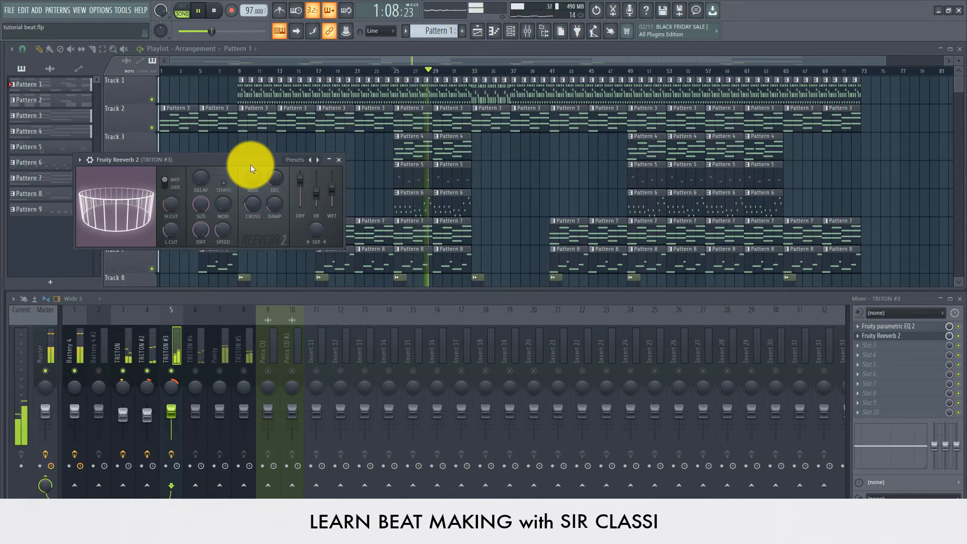
{"action": "key", "text": "space"}
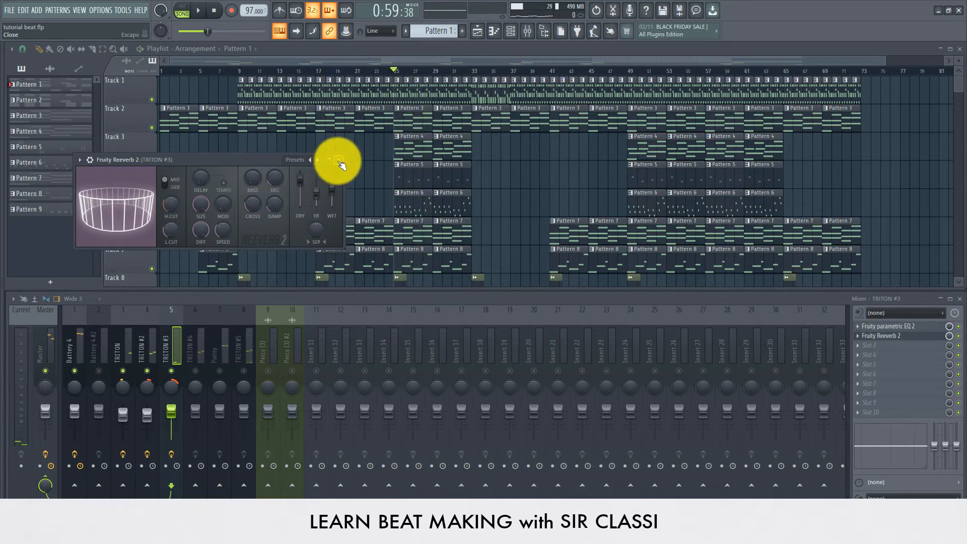
{"action": "left_click", "coordinate": [338, 159]}
- Select the TRITON #4 mixer track and unmute it while the section from bar 25 plays
{"action": "left_click", "coordinate": [203, 342]}
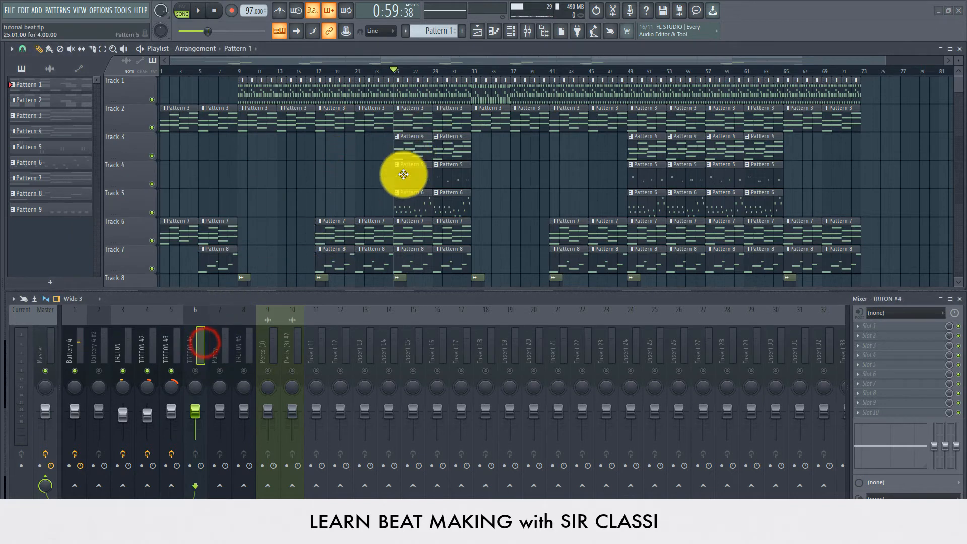
{"action": "scroll", "coordinate": [401, 173], "scroll_direction": "down", "scroll_amount": 1}
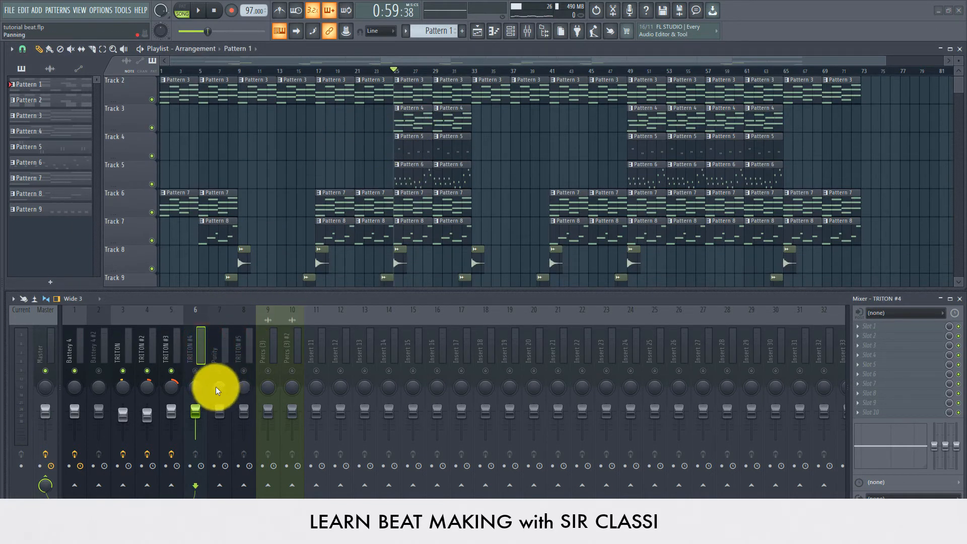
{"action": "key", "text": "space"}
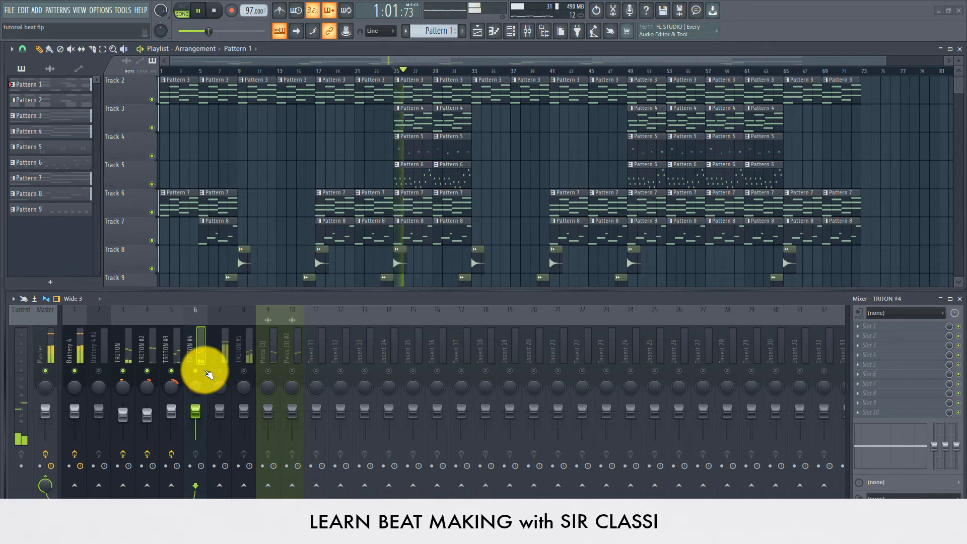
{"action": "key", "text": "space"}
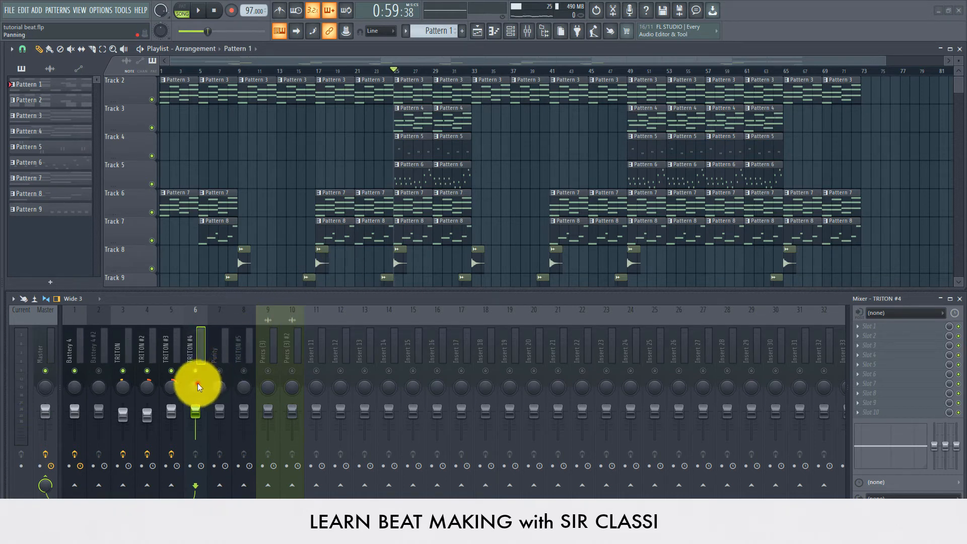
- Try panning the TRITON #4 mixer track left and right, playing the section with each setting
{"action": "left_click_drag", "start_coordinate": [196, 385], "coordinate": [180, 410]}
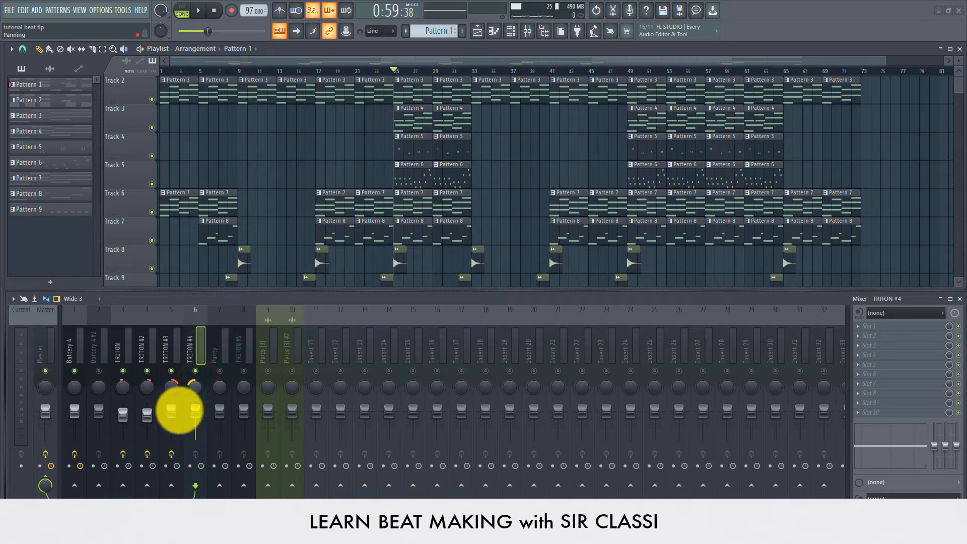
{"action": "key", "text": "space"}
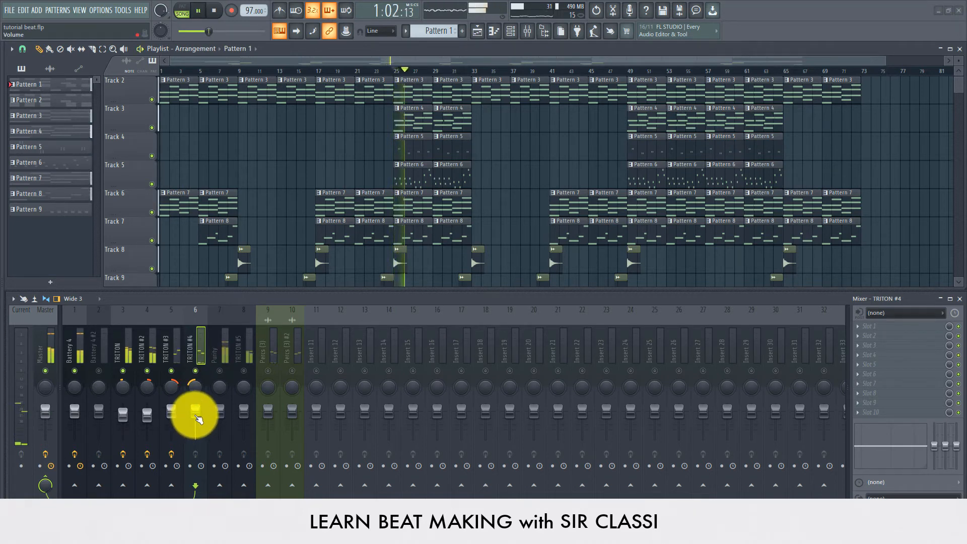
{"action": "key", "text": "space"}
{"action": "left_click_drag", "start_coordinate": [194, 389], "coordinate": [222, 326]}
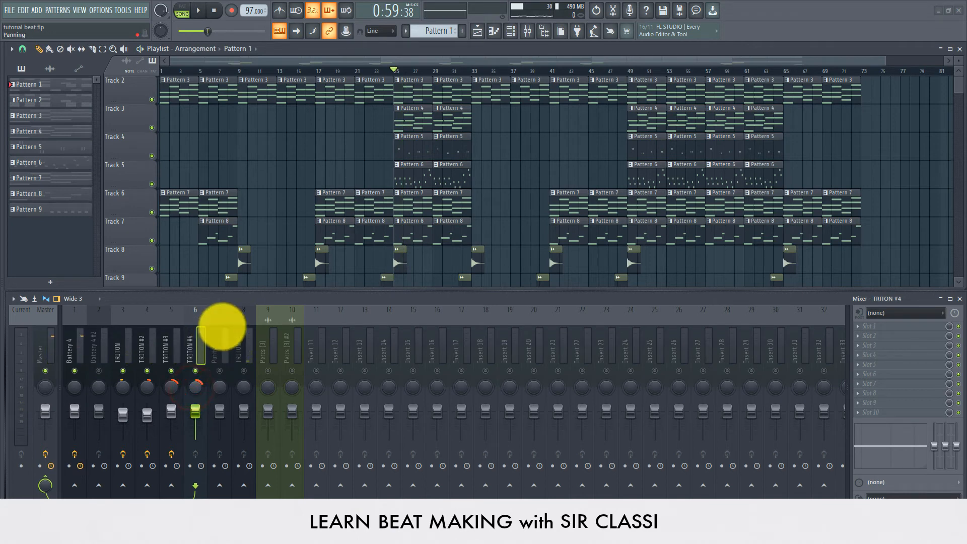
{"action": "key", "text": "space"}
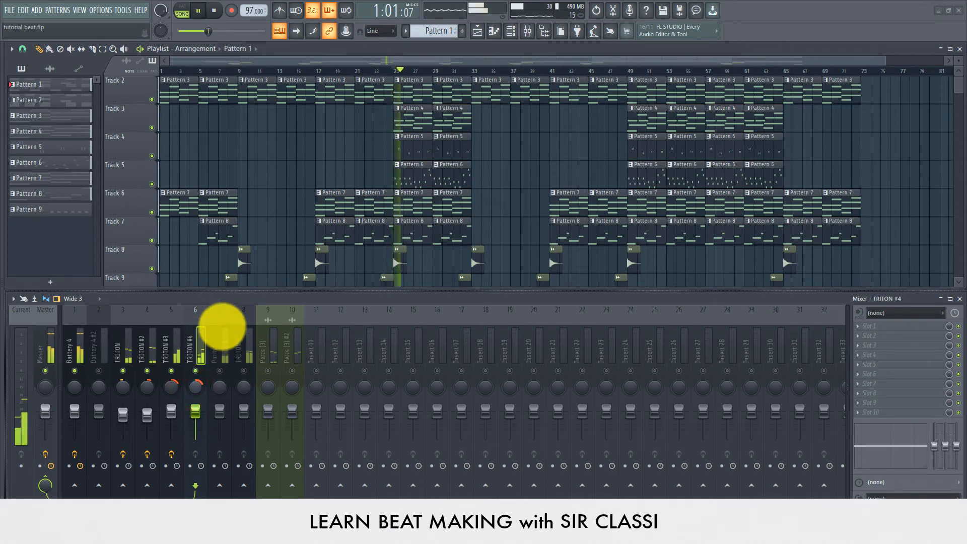
{"action": "key", "text": "space"}
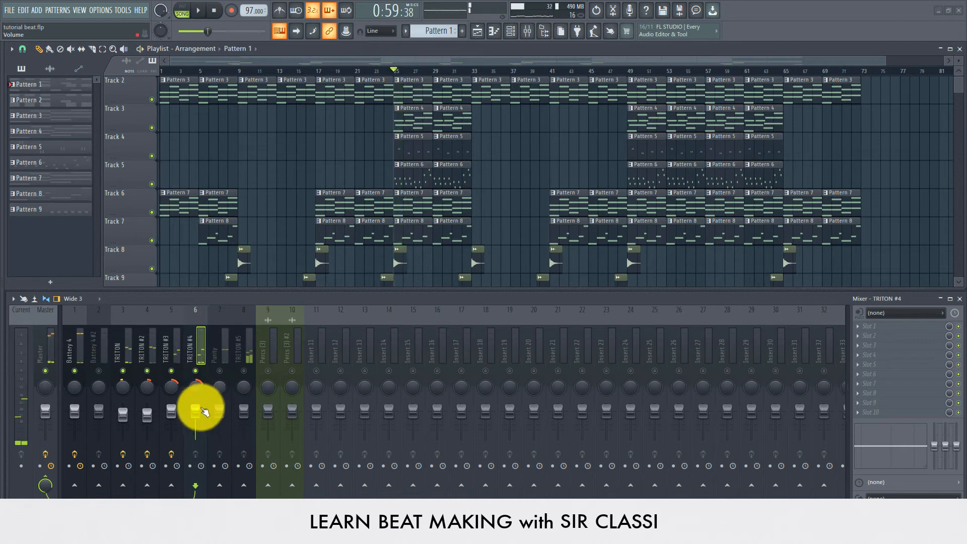
- Pan the TRITON #4 mixer track back to the left and listen to the section
{"action": "left_click_drag", "start_coordinate": [202, 388], "coordinate": [179, 454]}
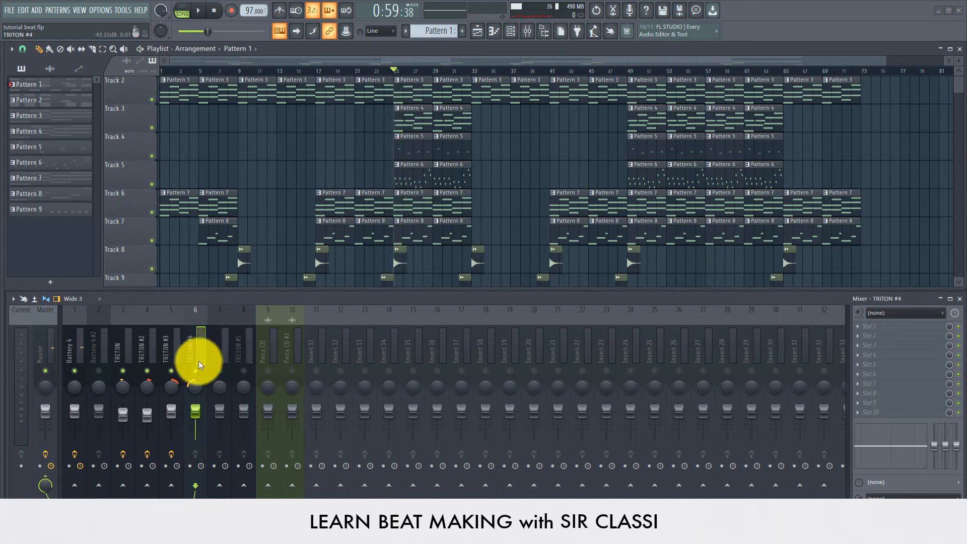
{"action": "key", "text": "space"}
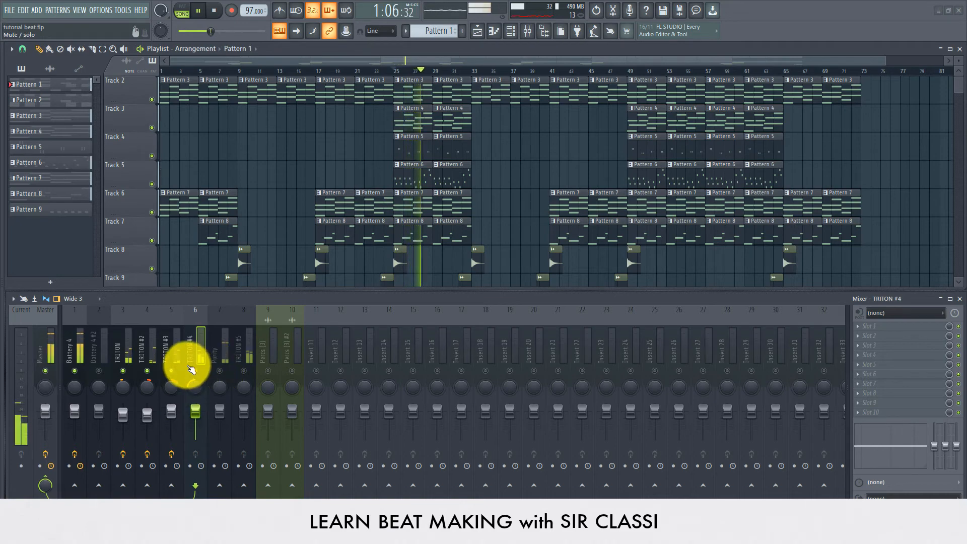
{"action": "key", "text": "space"}
- Load Fruity Parametric EQ 2 into TRITON #4's first effect slot, fully cut the lows with band 1 at about 197 Hz and close it
{"action": "left_click", "coordinate": [890, 327]}
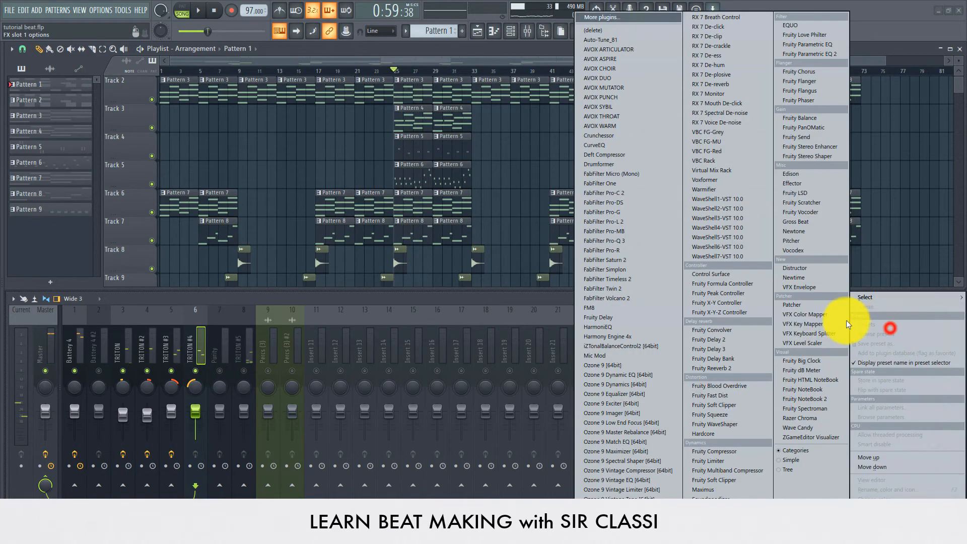
{"action": "left_click", "coordinate": [833, 54]}
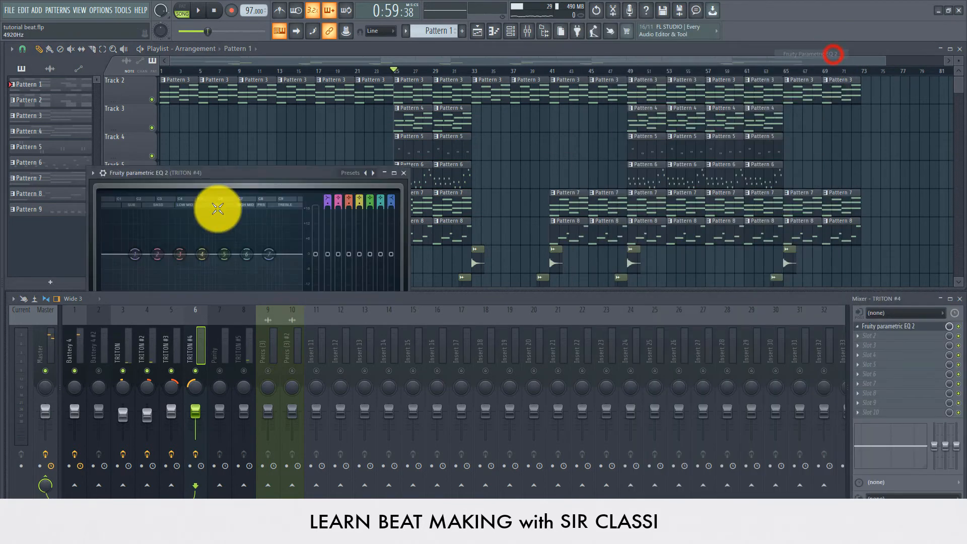
{"action": "key", "text": "space"}
{"action": "left_click_drag", "start_coordinate": [282, 128], "coordinate": [292, 114]}
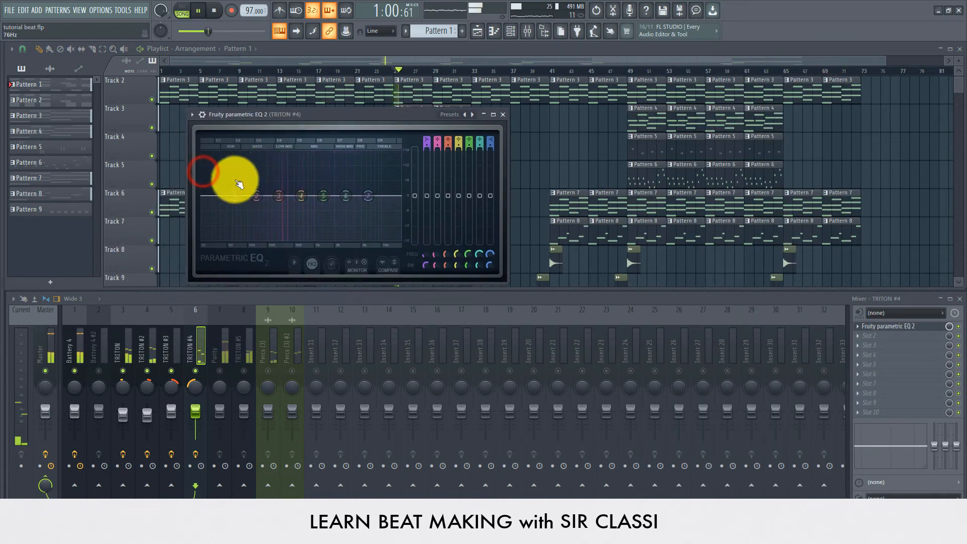
{"action": "key", "text": "space"}
{"action": "left_click_drag", "start_coordinate": [235, 200], "coordinate": [297, 369]}
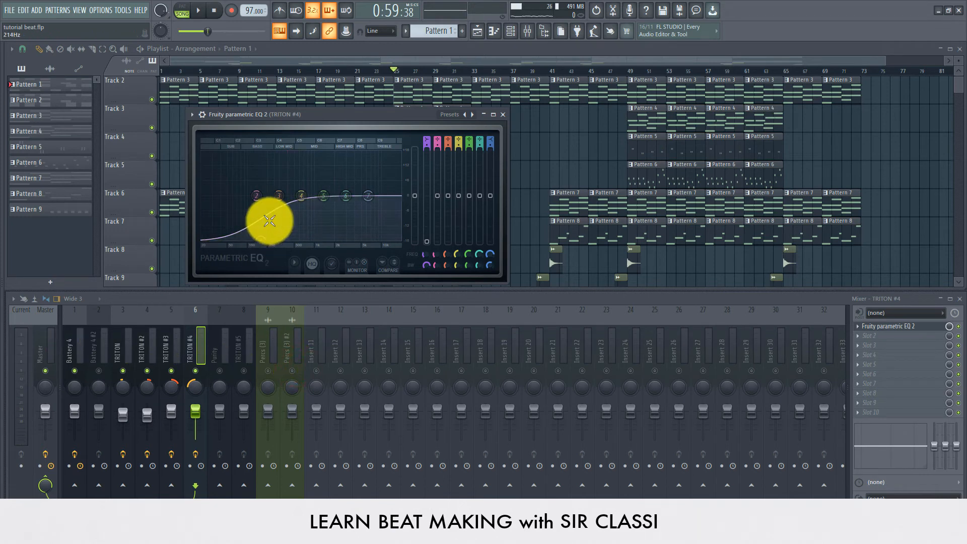
{"action": "mouse_move", "coordinate": [258, 230]}
{"action": "left_mouse_down"}
{"action": "mouse_move", "coordinate": [294, 230]}
{"action": "mouse_move", "coordinate": [270, 244]}
{"action": "left_mouse_up"}
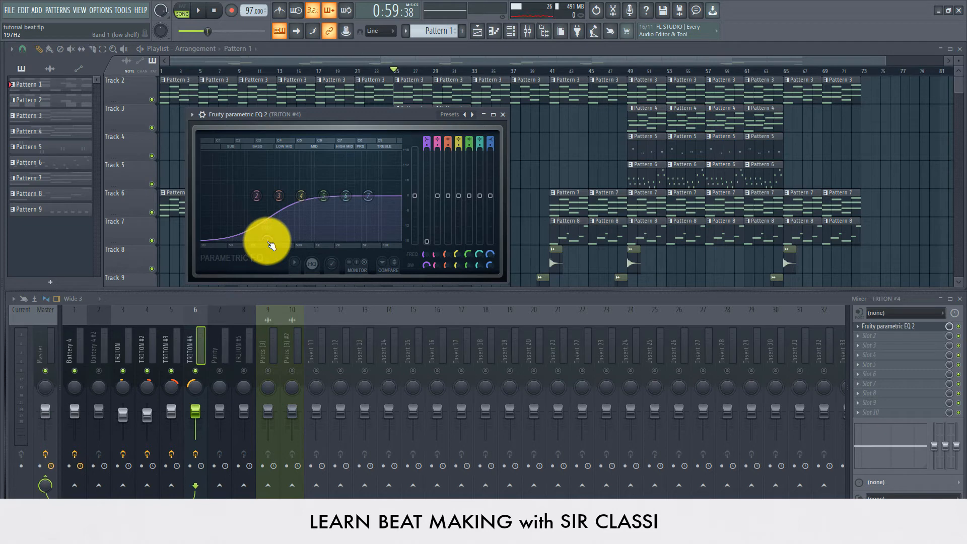
{"action": "left_click", "coordinate": [501, 114]}
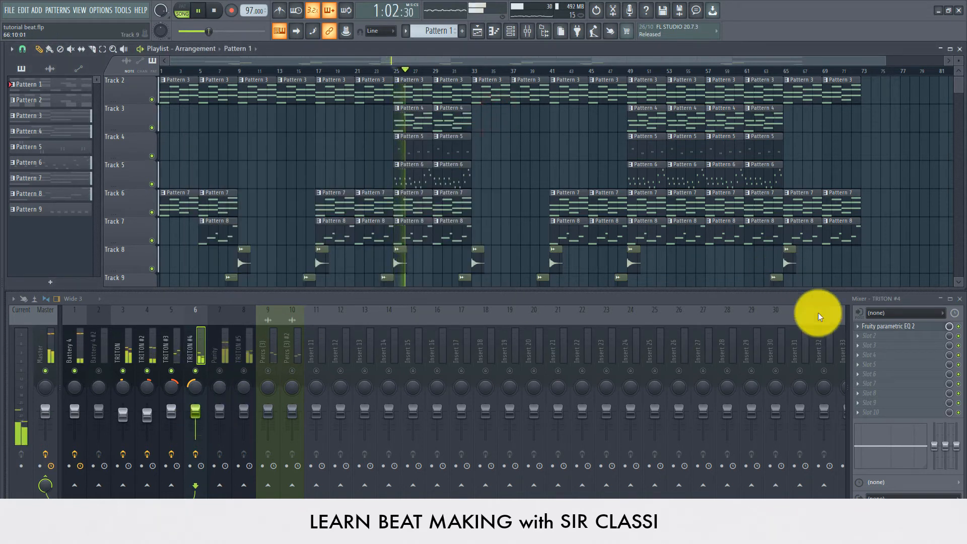
- Load Fruity Fast Dist into TRITON #4's second effect slot and lower its threshold to about 50%
{"action": "key", "text": "space"}
{"action": "left_click", "coordinate": [894, 336]}
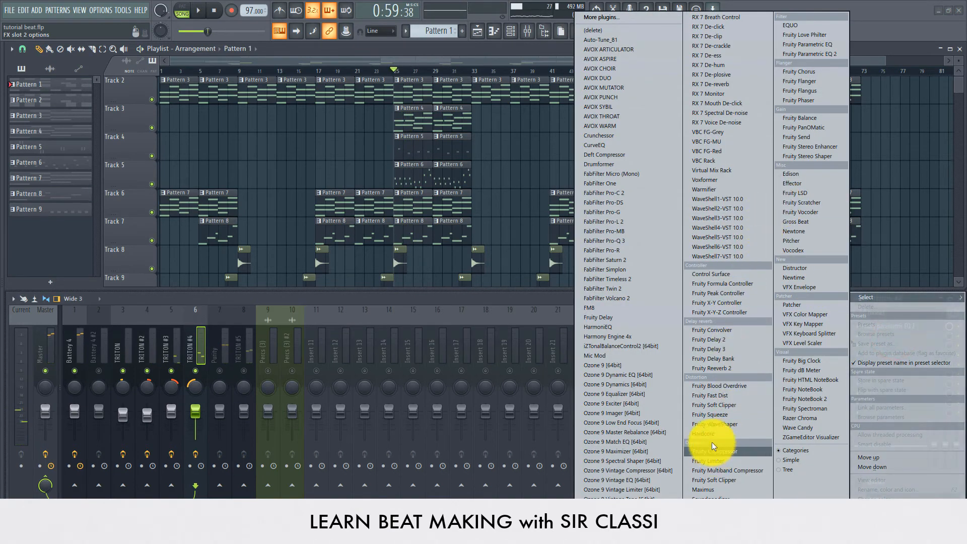
{"action": "left_click", "coordinate": [729, 396]}
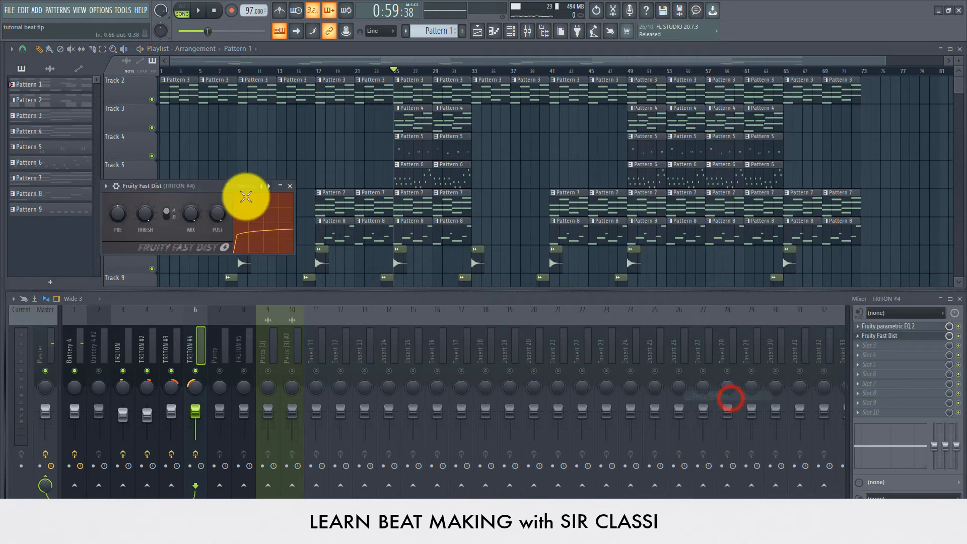
{"action": "left_click", "coordinate": [196, 219]}
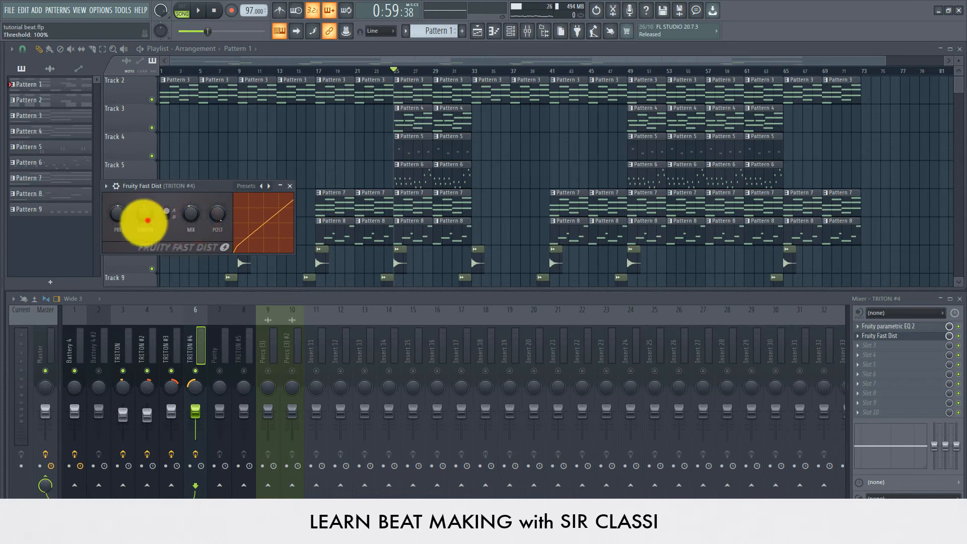
{"action": "left_click_drag", "start_coordinate": [148, 222], "coordinate": [131, 248]}
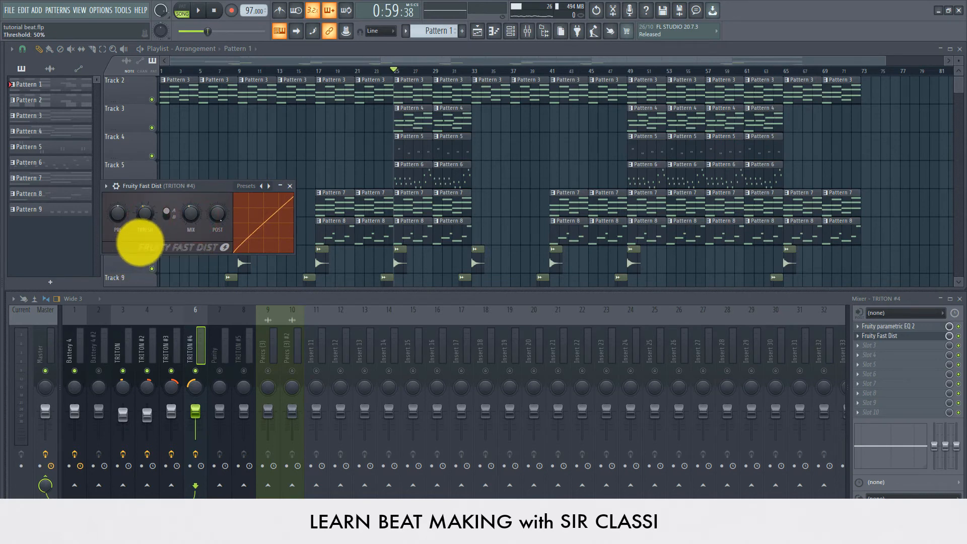
- Raise the mix and slightly increase the threshold of TRITON #4's distortion while the section plays
{"action": "key", "text": "space"}
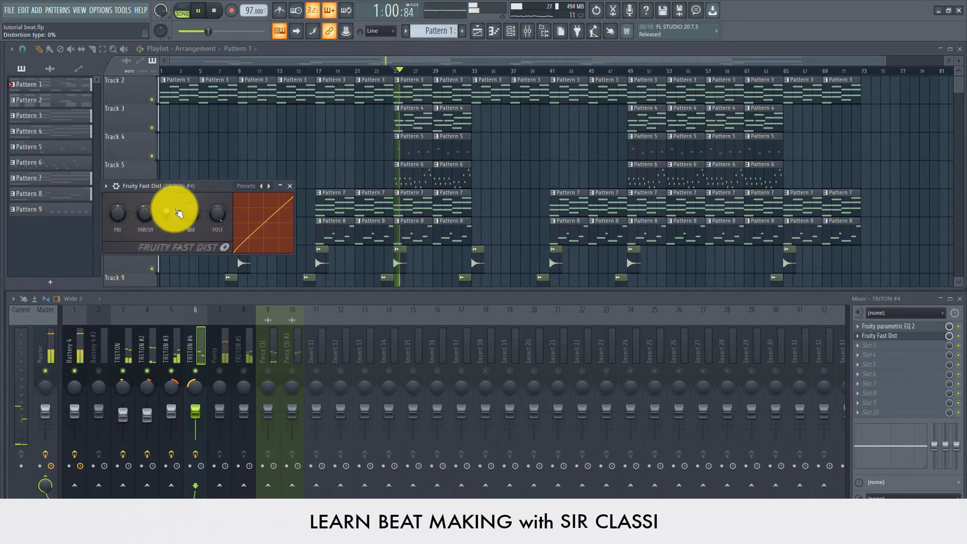
{"action": "left_click_drag", "start_coordinate": [186, 210], "coordinate": [199, 192]}
{"action": "left_click_drag", "start_coordinate": [152, 215], "coordinate": [154, 211]}
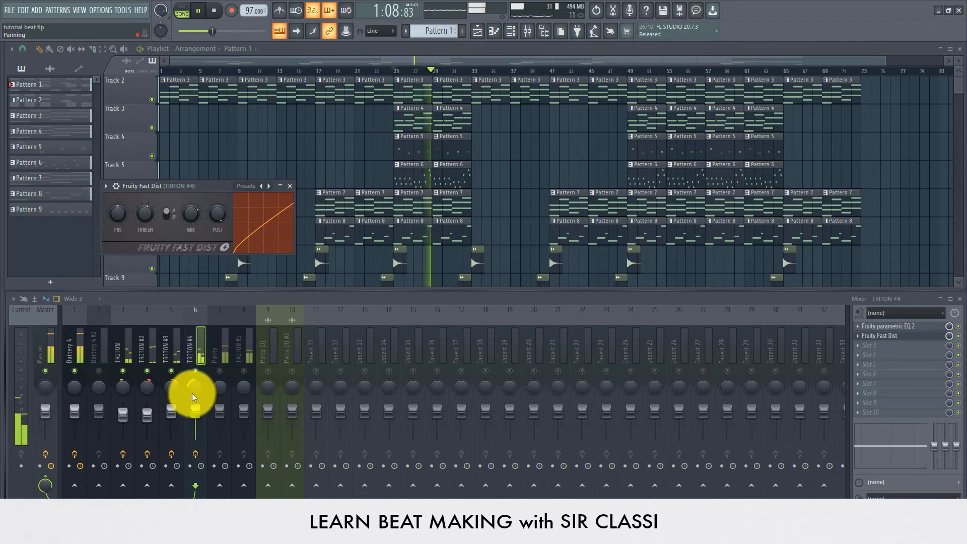
- Reduce the TRITON #4 mixer track's panning to about 27% left during playback and stop the song
{"action": "mouse_move", "coordinate": [195, 387]}
{"action": "left_mouse_down"}
{"action": "mouse_move", "coordinate": [198, 376]}
{"action": "mouse_move", "coordinate": [201, 393]}
{"action": "left_mouse_up"}
{"action": "left_click", "coordinate": [202, 381]}
{"action": "key", "text": "space"}
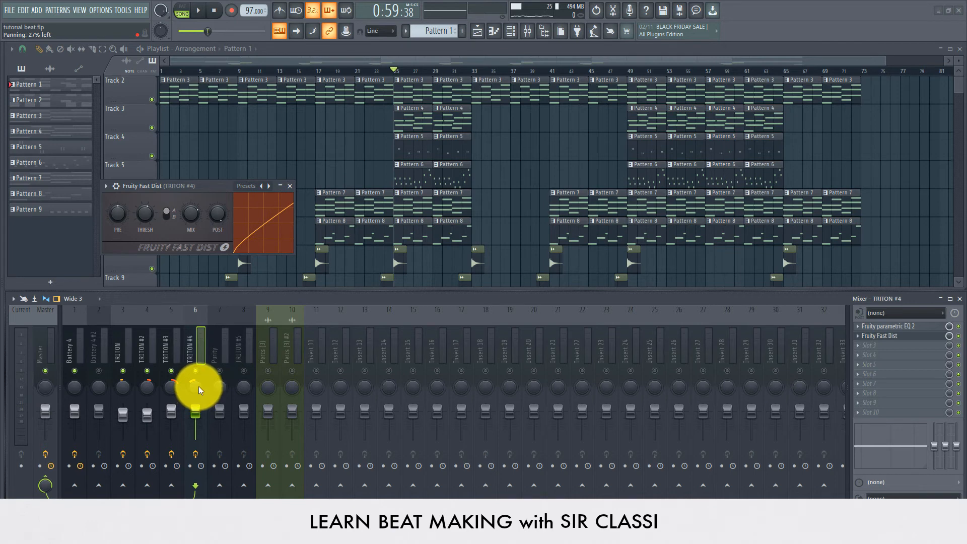
- Lower the TRITON #4 mixer track's volume to about 90% (-2.3 dB) during playback and stop the song
{"action": "key", "text": "space"}
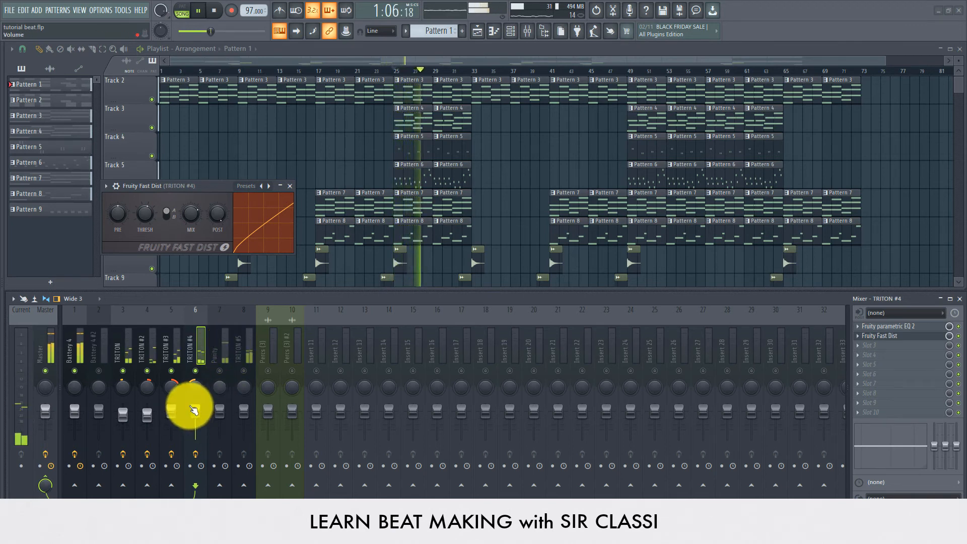
{"action": "key", "text": "space"}
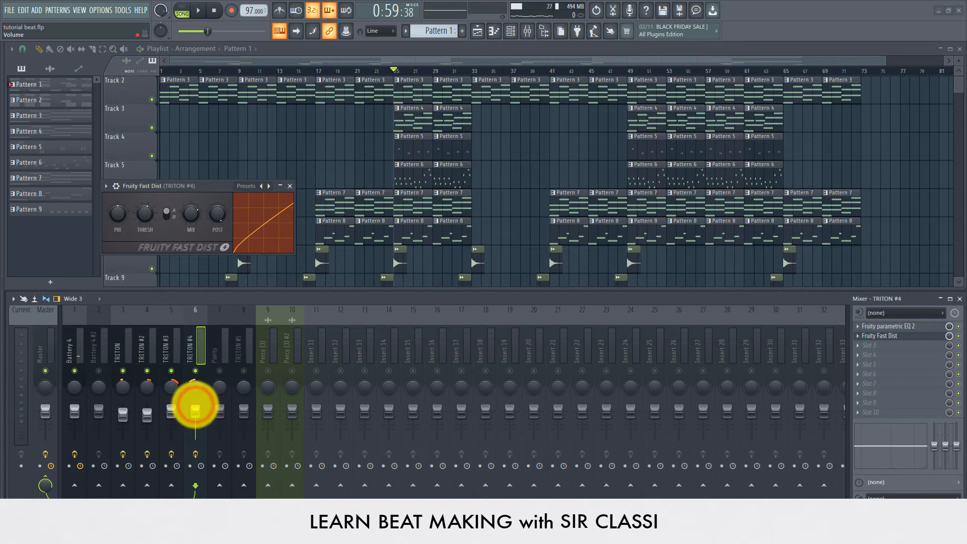
{"action": "key", "text": "space"}
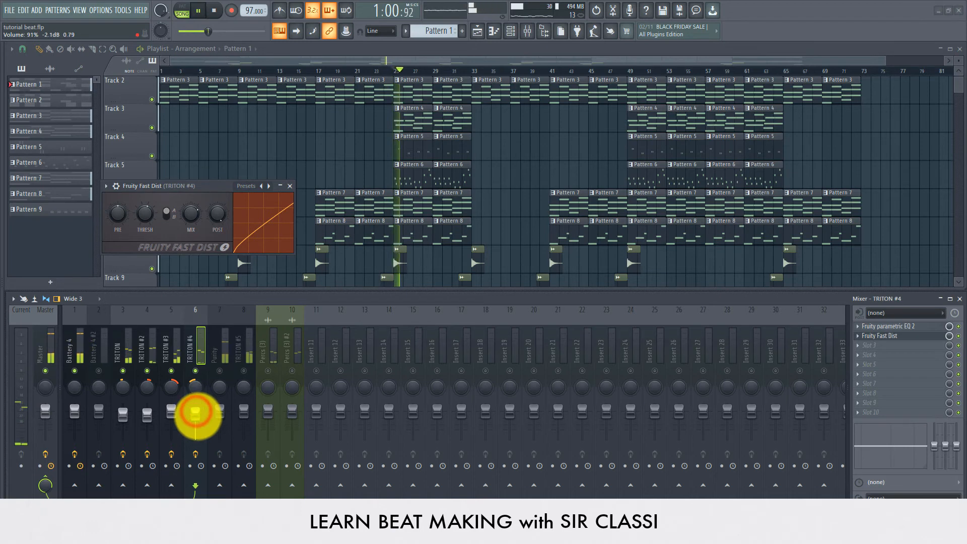
{"action": "mouse_move", "coordinate": [196, 412]}
{"action": "left_mouse_down"}
{"action": "mouse_move", "coordinate": [203, 406]}
{"action": "mouse_move", "coordinate": [197, 414]}
{"action": "left_mouse_up"}
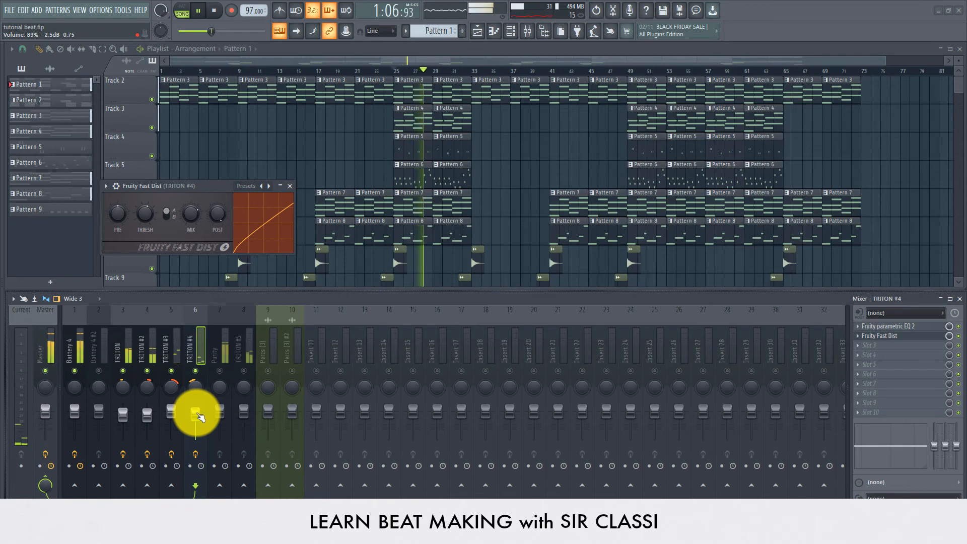
{"action": "left_click_drag", "start_coordinate": [197, 413], "coordinate": [196, 414]}
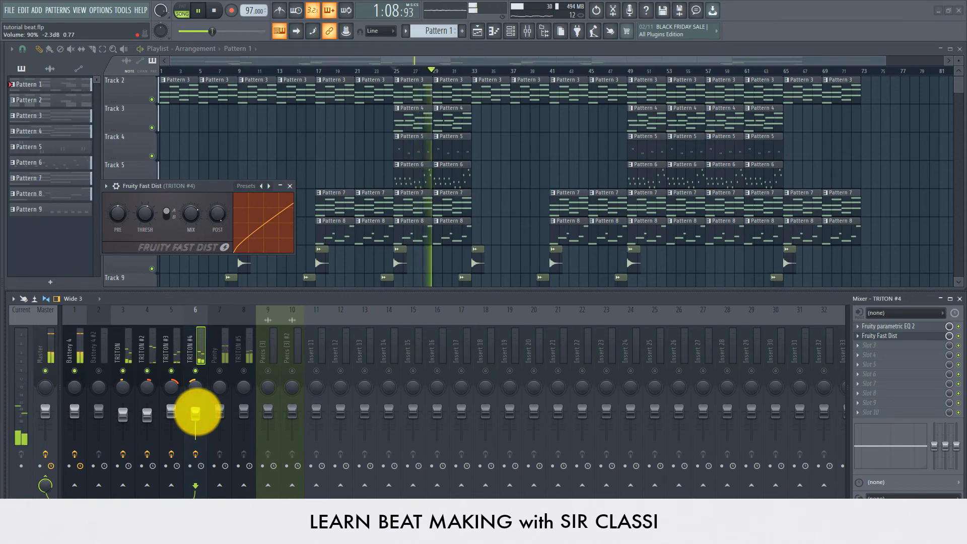
{"action": "key", "text": "space"}
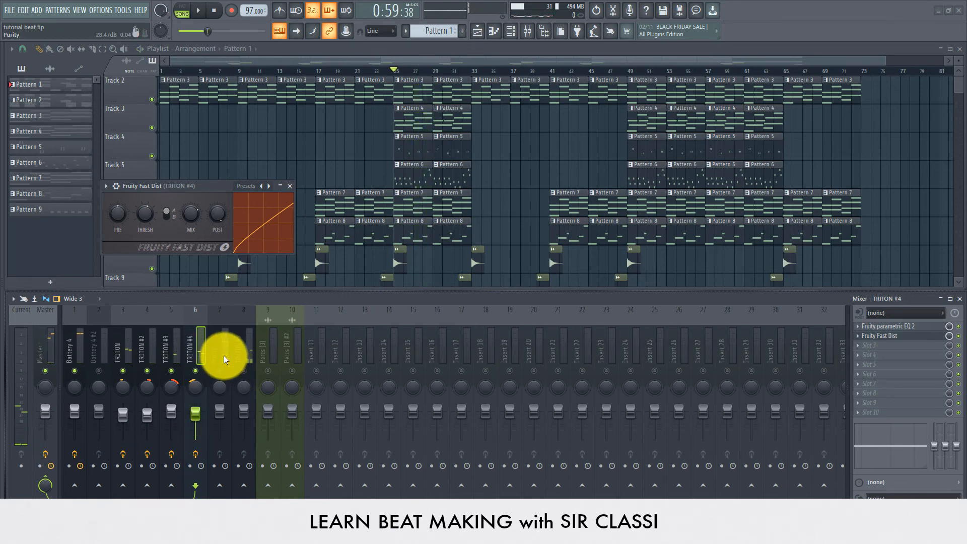
- Unmute the TRITON #5 mixer track, lower its volume to about 89% (-2.5 dB) during playback and stop the song
{"action": "left_click", "coordinate": [224, 355]}
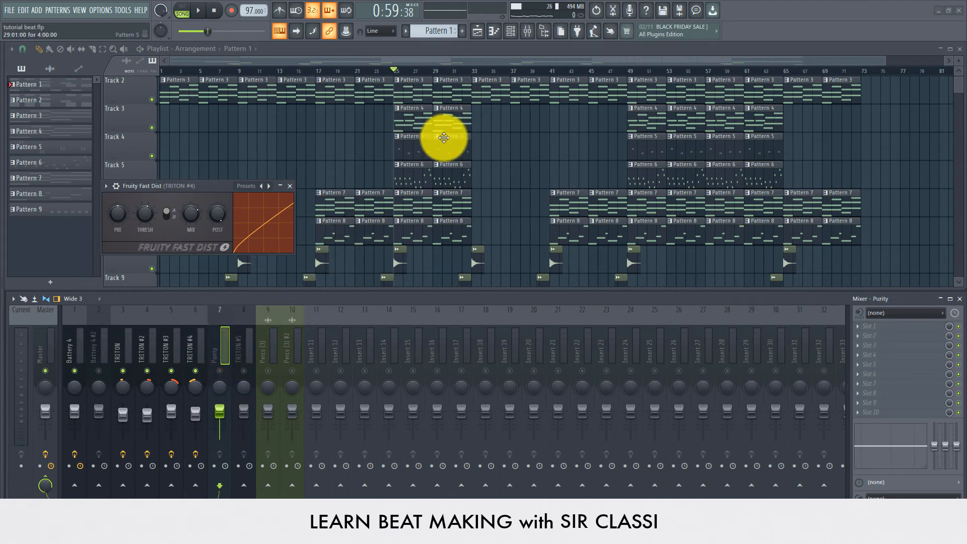
{"action": "scroll", "coordinate": [443, 136], "scroll_direction": "down", "scroll_amount": 3}
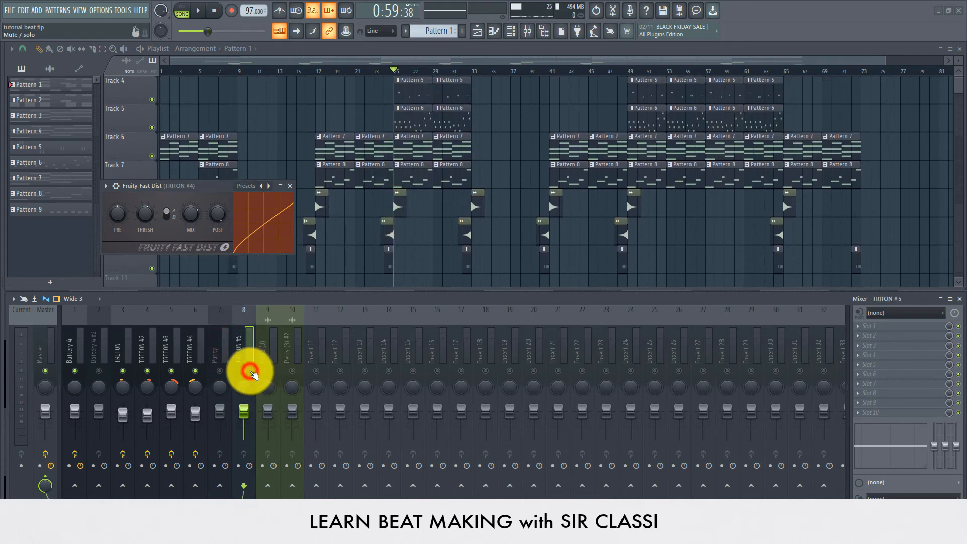
{"action": "key", "text": "space"}
{"action": "left_click", "coordinate": [243, 409]}
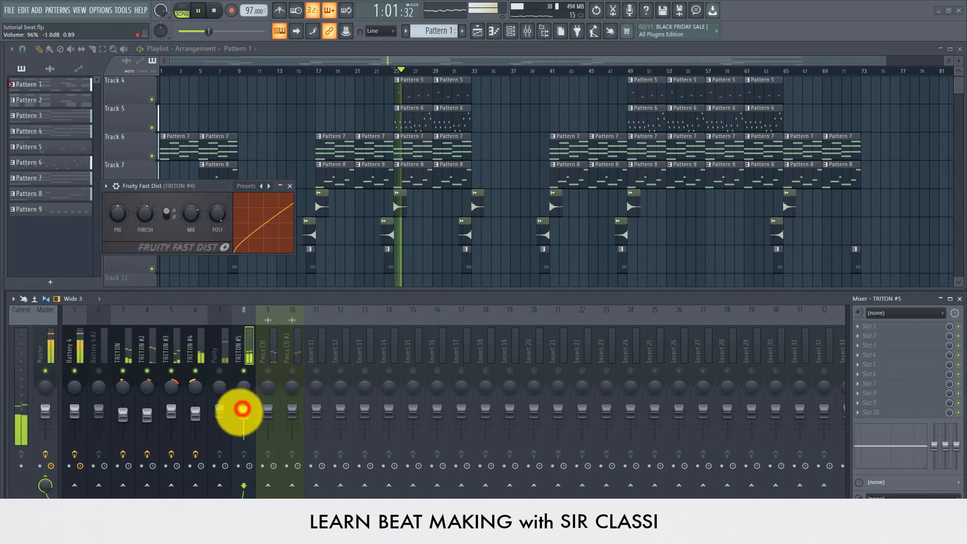
{"action": "mouse_move", "coordinate": [243, 409]}
{"action": "left_mouse_down"}
{"action": "mouse_move", "coordinate": [244, 417]}
{"action": "mouse_move", "coordinate": [245, 409]}
{"action": "left_mouse_up"}
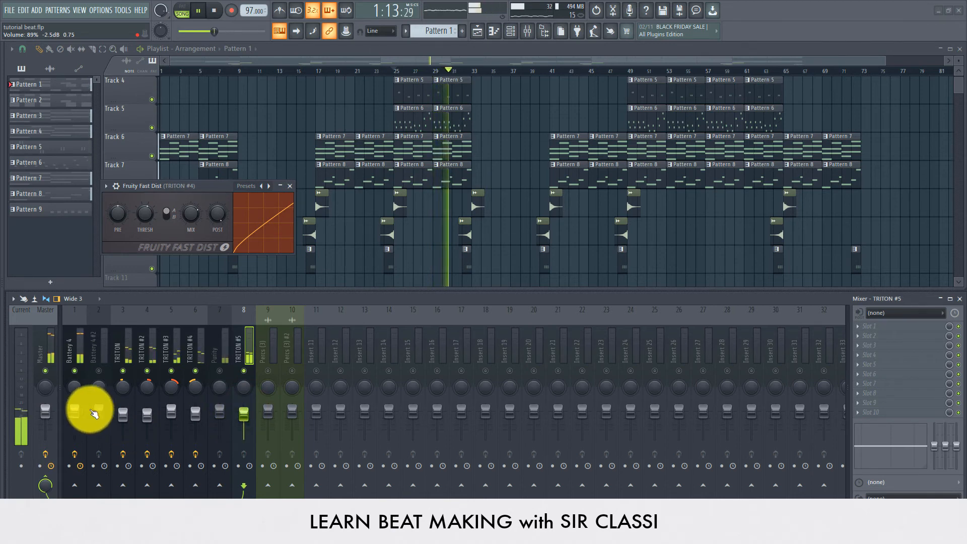
{"action": "key", "text": "space"}
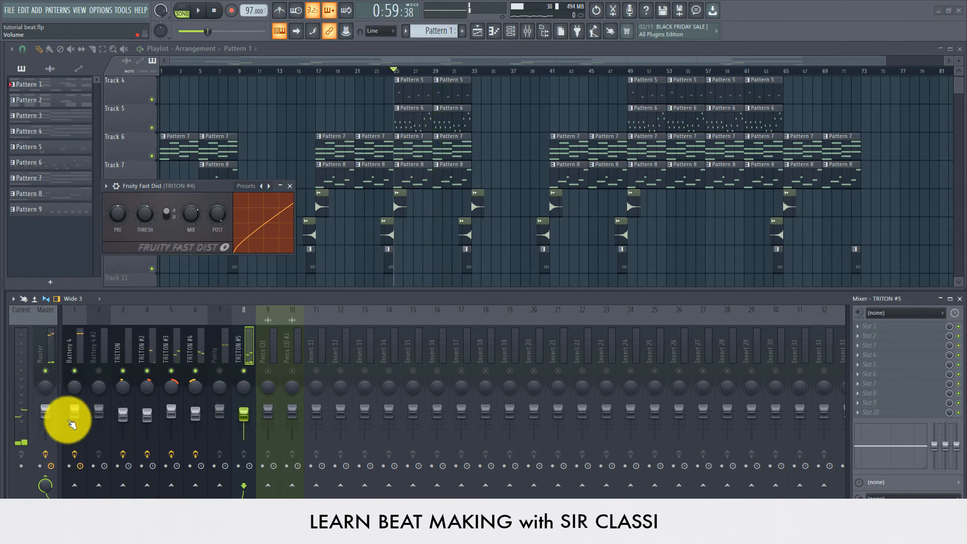
- Slightly lower the Battery 4 mixer track's volume while the section plays
{"action": "left_click", "coordinate": [74, 419]}
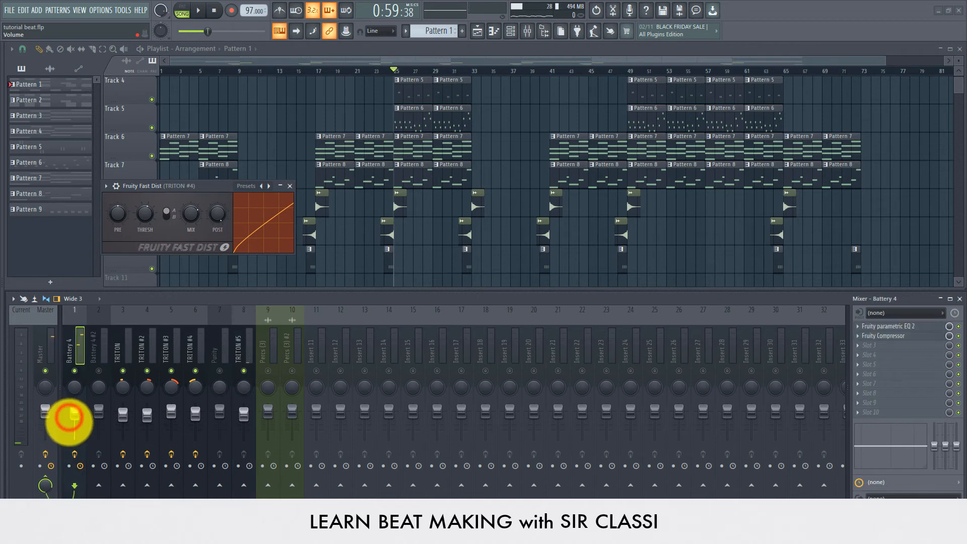
{"action": "key", "text": "space"}
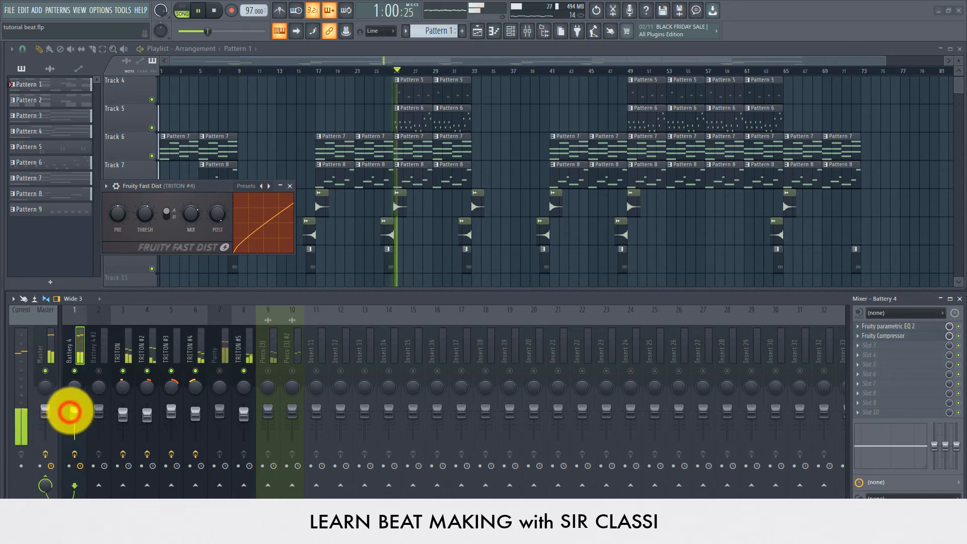
{"action": "left_click", "coordinate": [74, 413]}
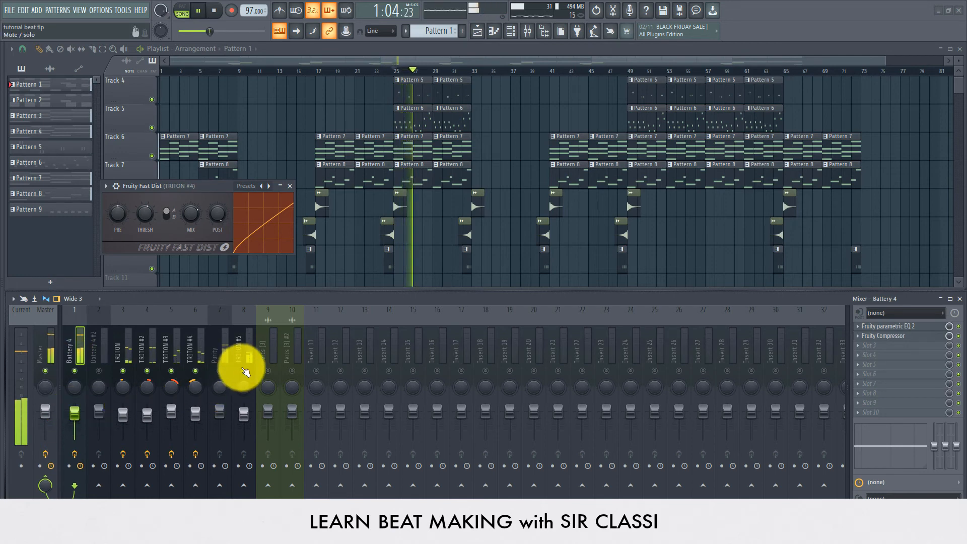
- Load Fruity Parametric EQ 2 into TRITON #5's first effect slot, fully cut the lows with band 1 and close it
{"action": "left_click", "coordinate": [248, 350]}
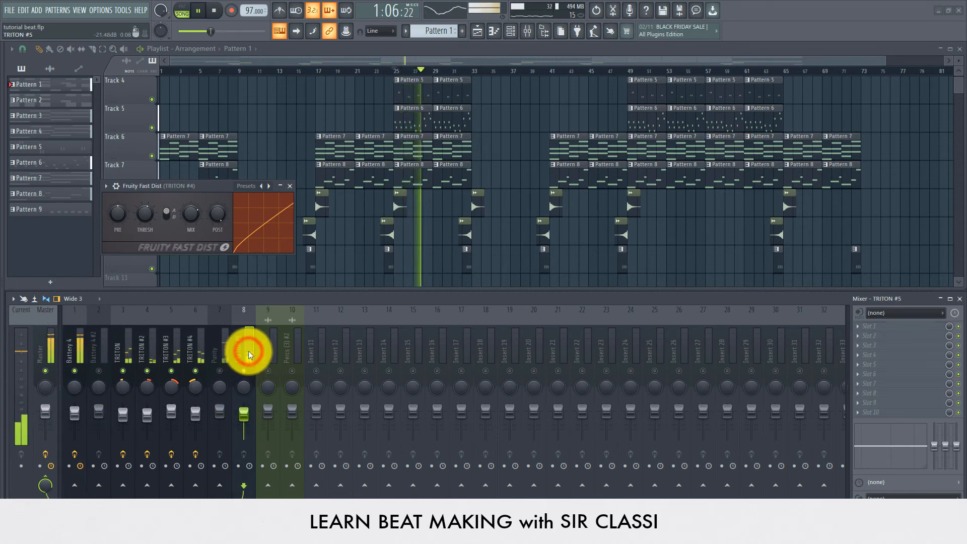
{"action": "key", "text": "space"}
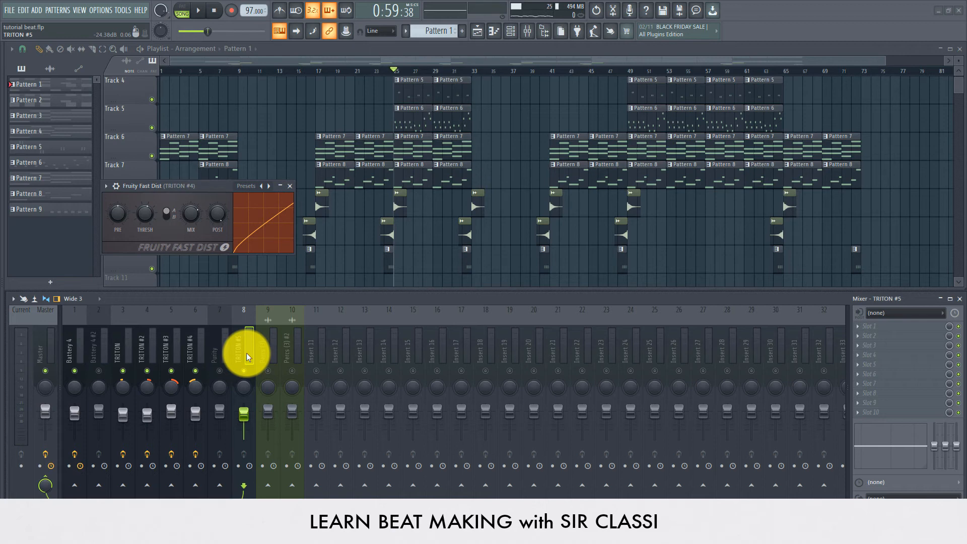
{"action": "key", "text": "space"}
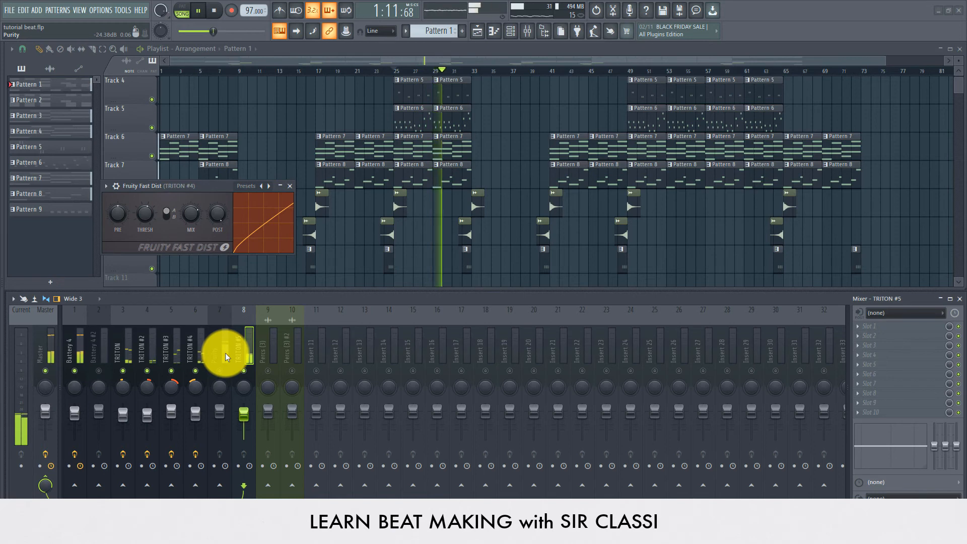
{"action": "key", "text": "space"}
{"action": "left_click", "coordinate": [902, 326]}
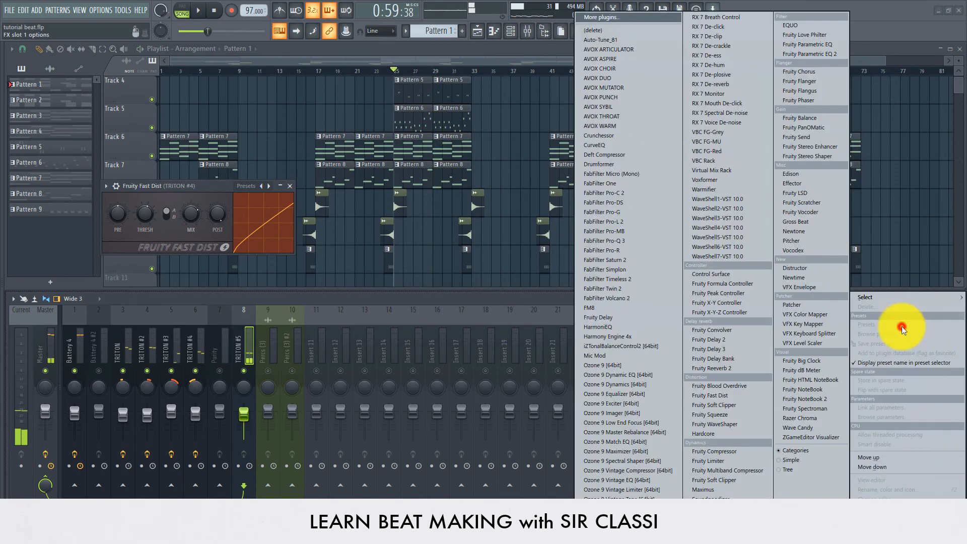
{"action": "left_click", "coordinate": [817, 57]}
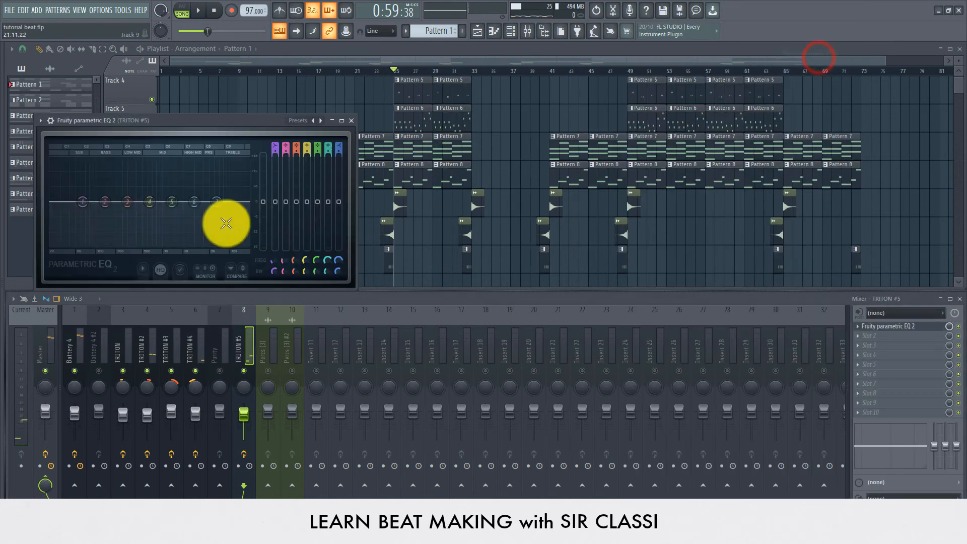
{"action": "left_click_drag", "start_coordinate": [73, 202], "coordinate": [109, 243]}
{"action": "key", "text": "space"}
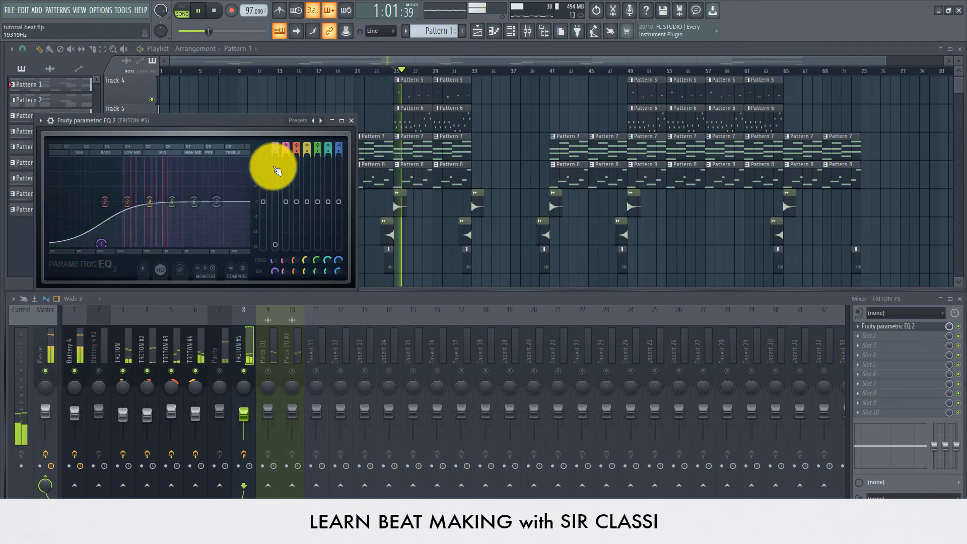
{"action": "left_click", "coordinate": [351, 121]}
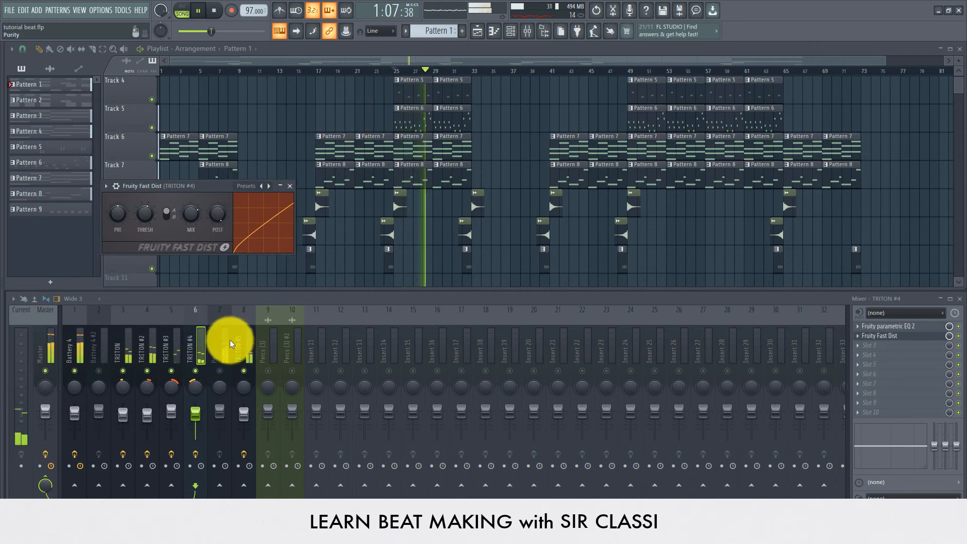
- Unmute the Purity mixer track, lower its volume to about 78% (-5.3 dB) during playback and stop the song
{"action": "scroll", "coordinate": [411, 194], "scroll_direction": "down", "scroll_amount": 1}
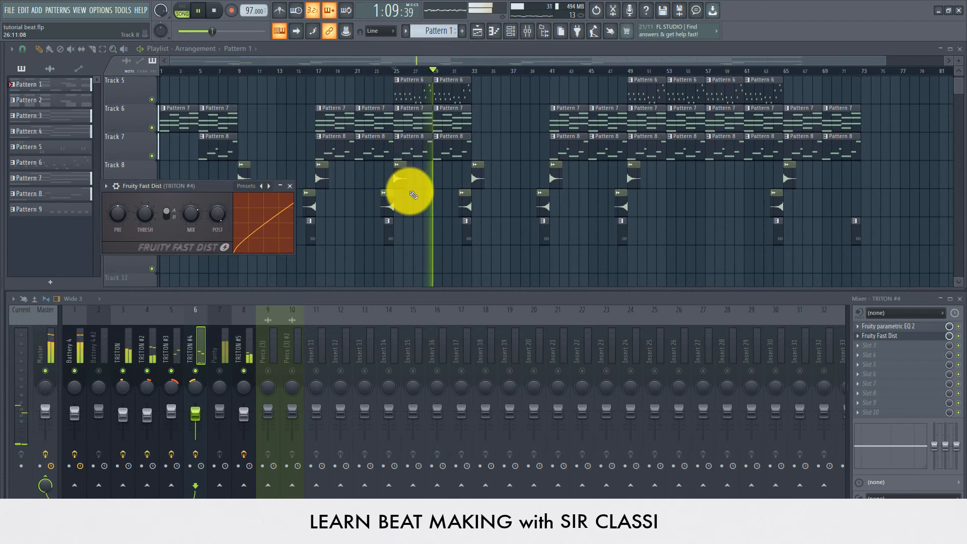
{"action": "key", "text": "space"}
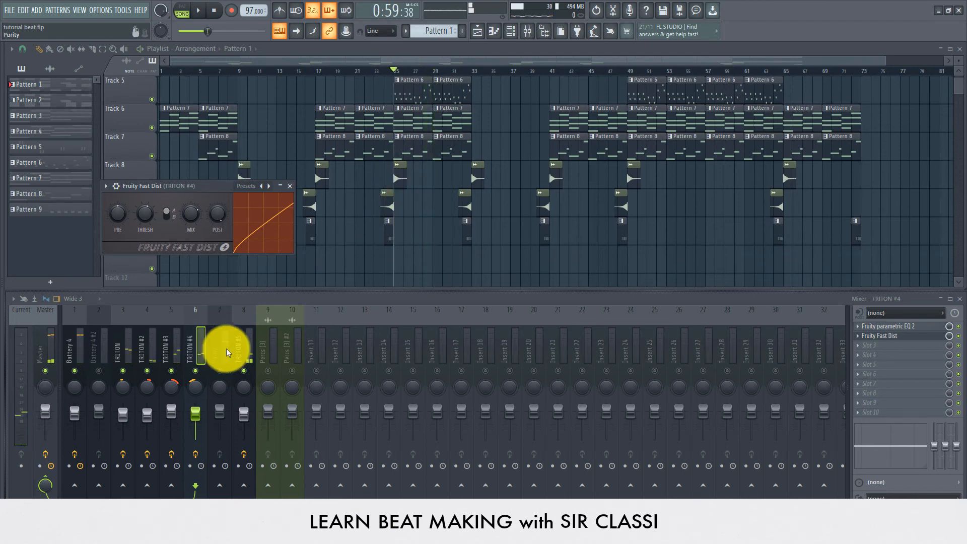
{"action": "left_click", "coordinate": [226, 348]}
{"action": "key", "text": "space"}
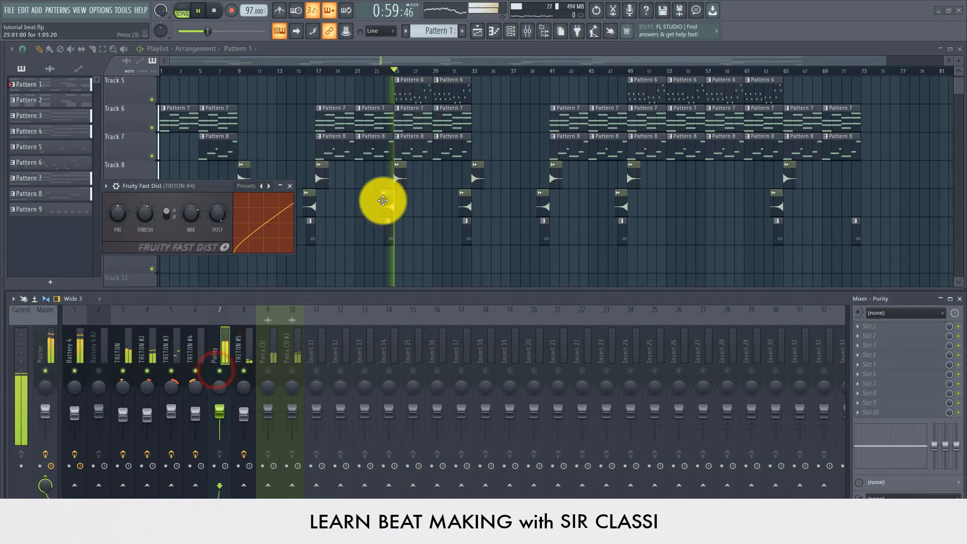
{"action": "key", "text": "space"}
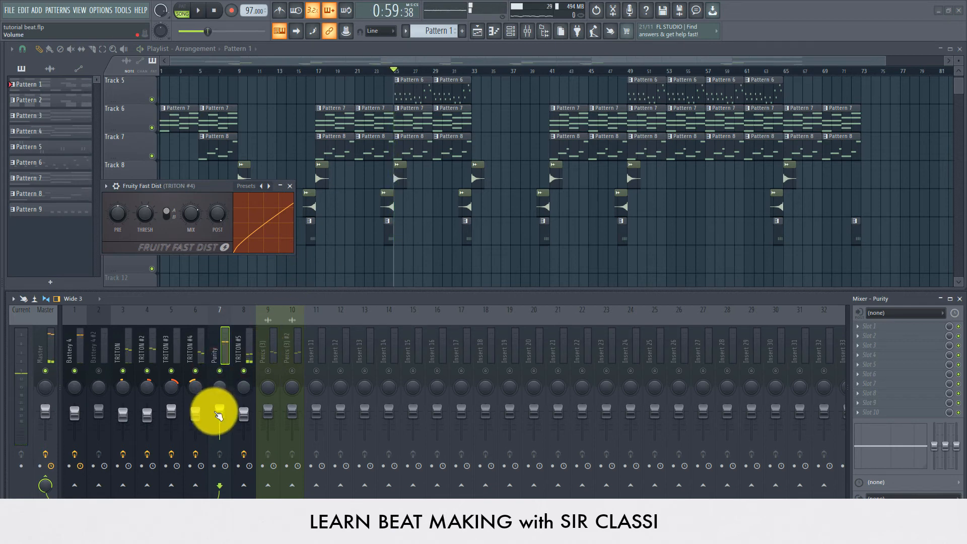
{"action": "key", "text": "space"}
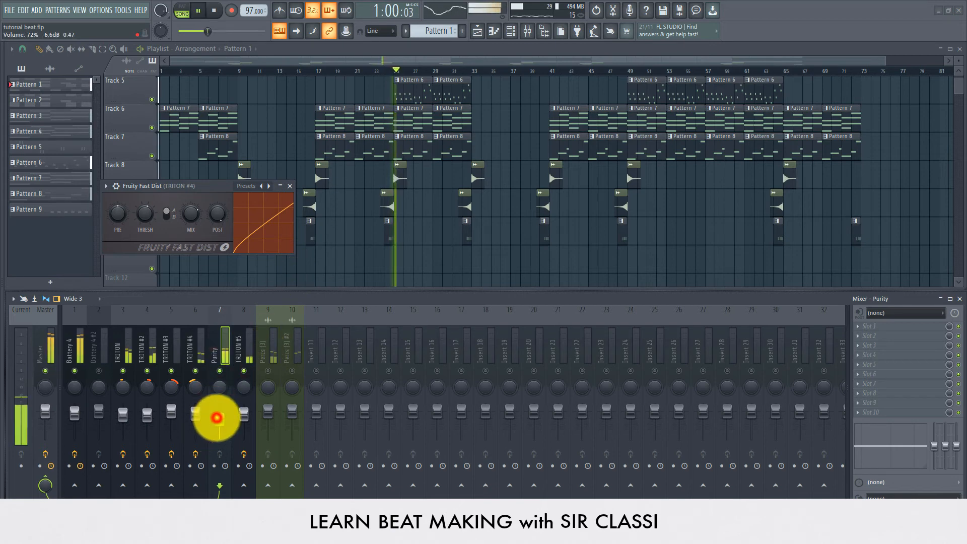
{"action": "left_click_drag", "start_coordinate": [213, 410], "coordinate": [219, 415]}
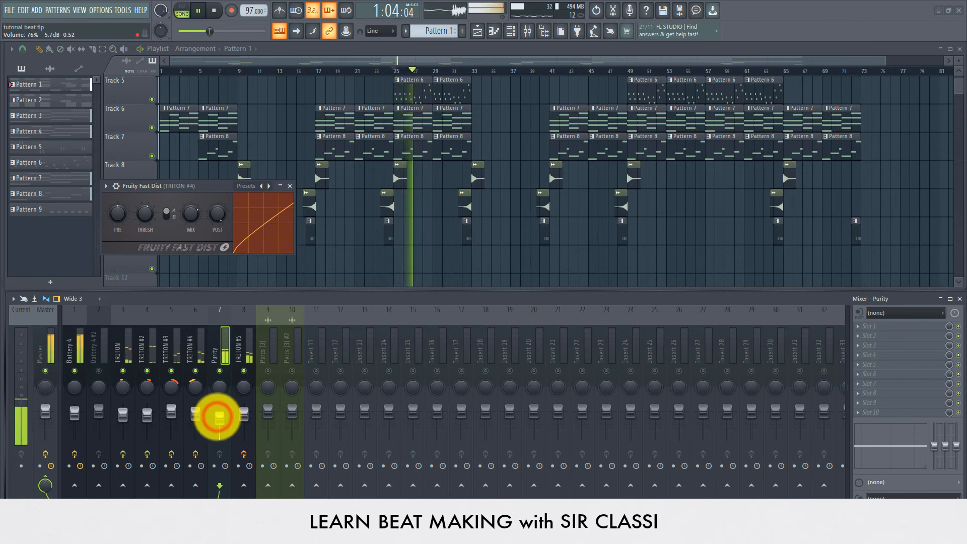
{"action": "left_click_drag", "start_coordinate": [219, 417], "coordinate": [219, 416]}
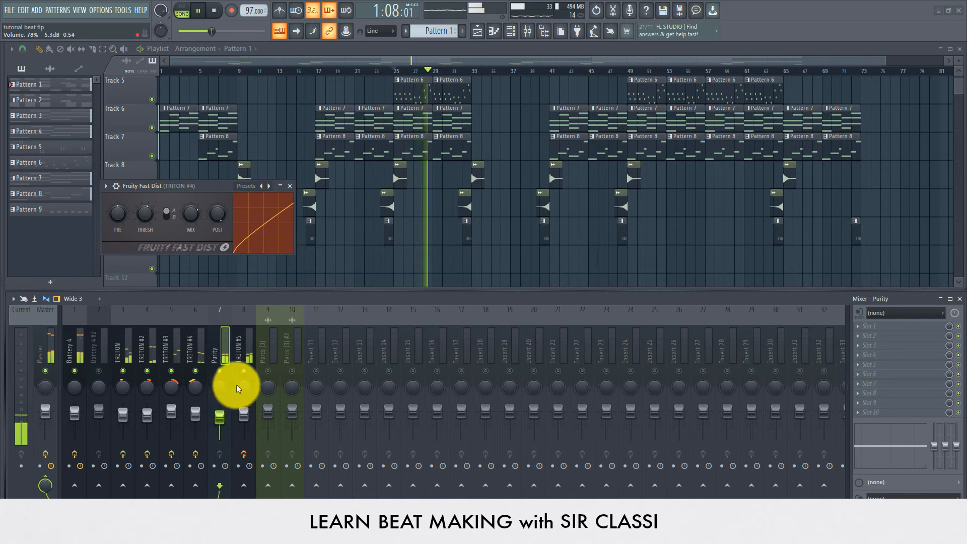
{"action": "key", "text": "space"}
- Load Fruity Parametric EQ 2 into Purity's first effect slot and partly cut the lows with band 1 during playback
{"action": "left_click", "coordinate": [878, 328]}
{"action": "mouse_move", "coordinate": [865, 297]}
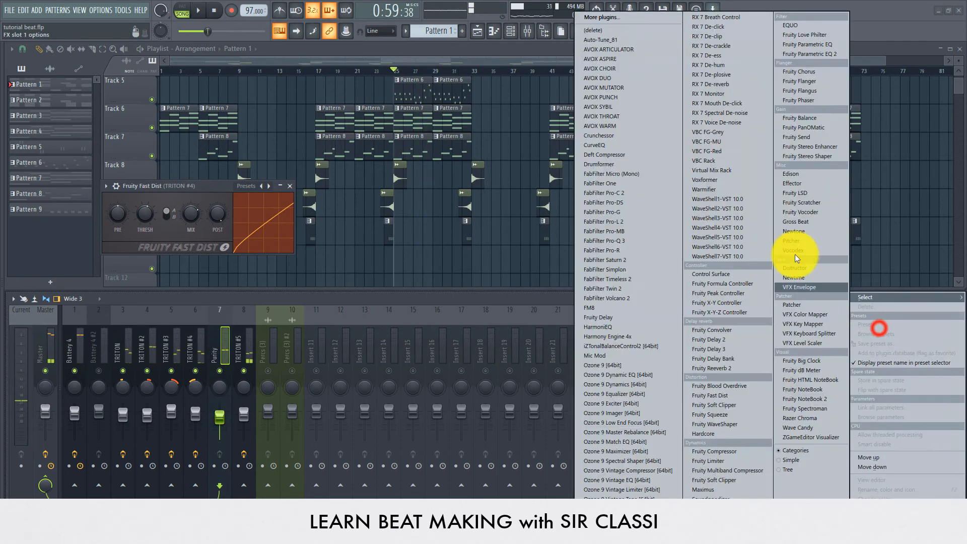
{"action": "left_click", "coordinate": [804, 53]}
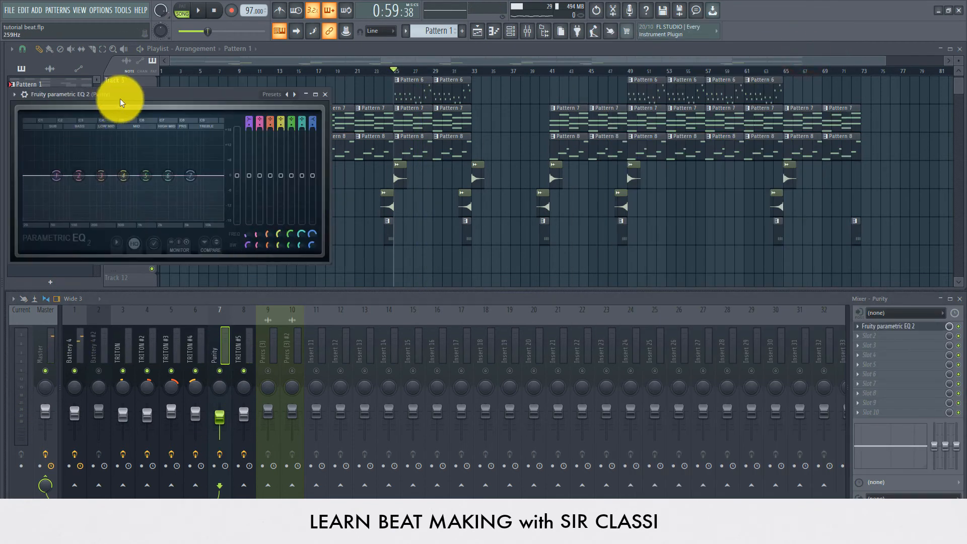
{"action": "left_click_drag", "start_coordinate": [120, 97], "coordinate": [462, 128]}
{"action": "key", "text": "space"}
{"action": "left_click_drag", "start_coordinate": [396, 204], "coordinate": [388, 234]}
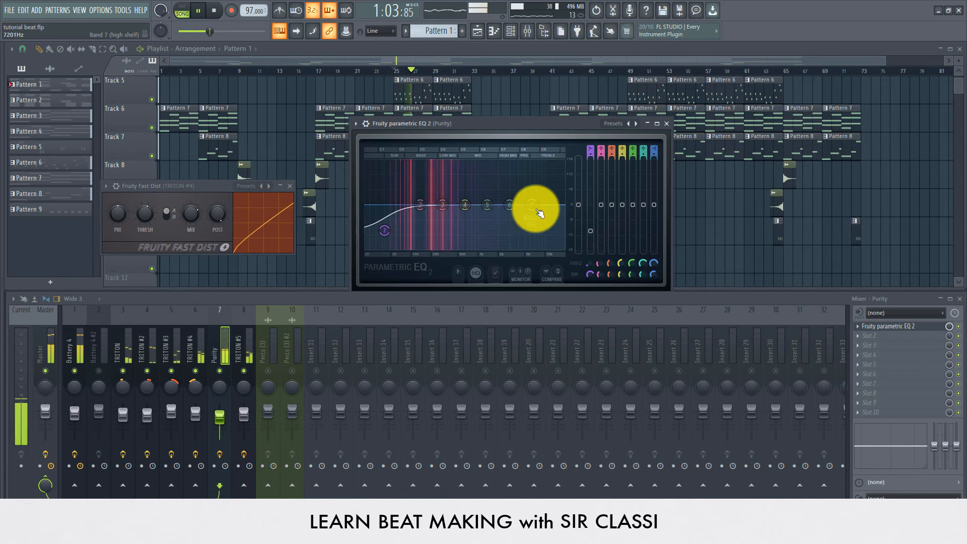
{"action": "key", "text": "space"}
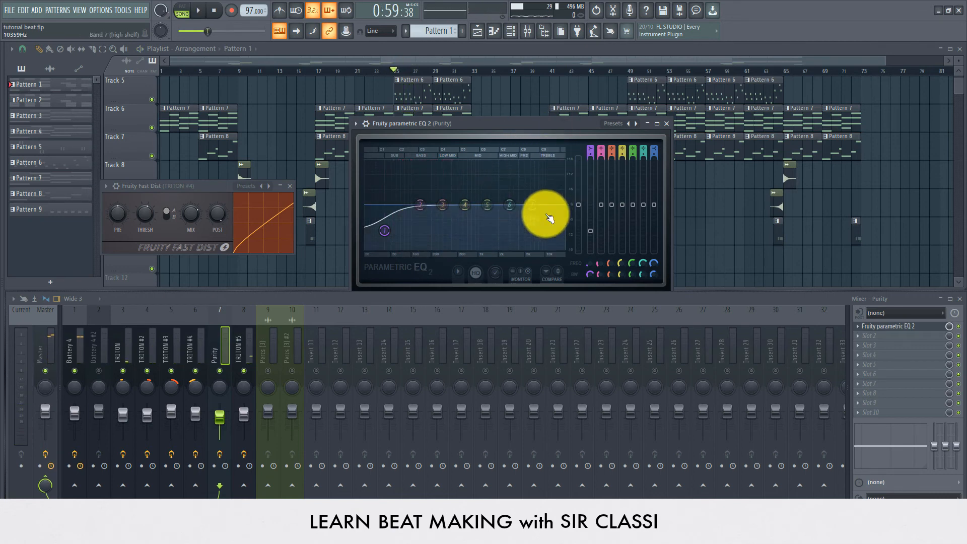
- Fully cut Purity's highs with EQ band 7 moved down to the mids, close the EQ and select the Purity track during playback
{"action": "left_click_drag", "start_coordinate": [531, 205], "coordinate": [497, 272]}
{"action": "left_click_drag", "start_coordinate": [435, 342], "coordinate": [447, 255]}
{"action": "key", "text": "space"}
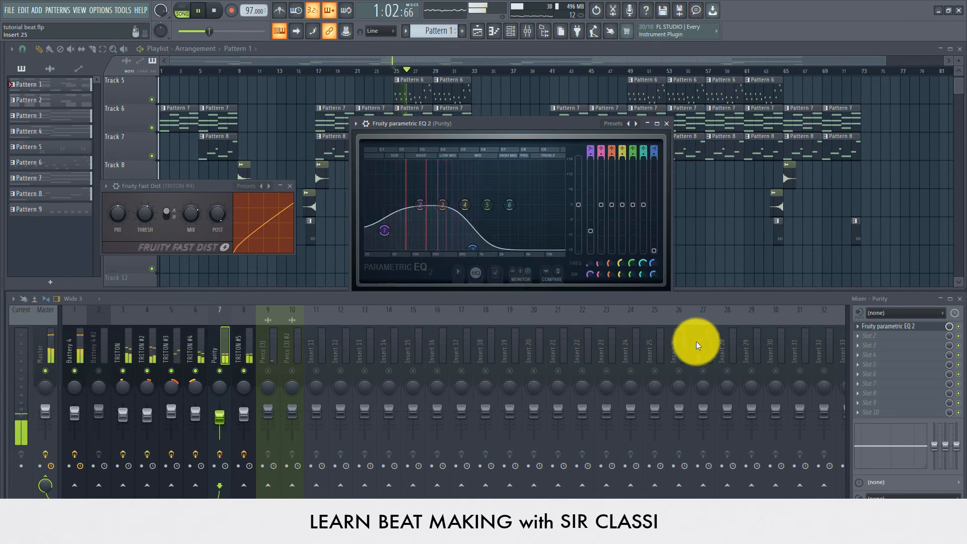
{"action": "left_click", "coordinate": [666, 125]}
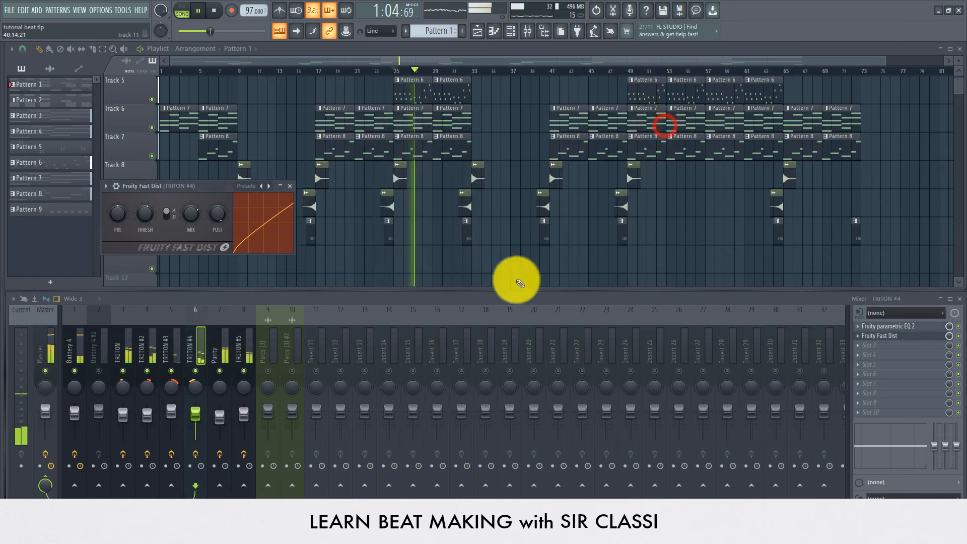
{"action": "left_click", "coordinate": [249, 337]}
{"action": "left_click", "coordinate": [225, 357]}
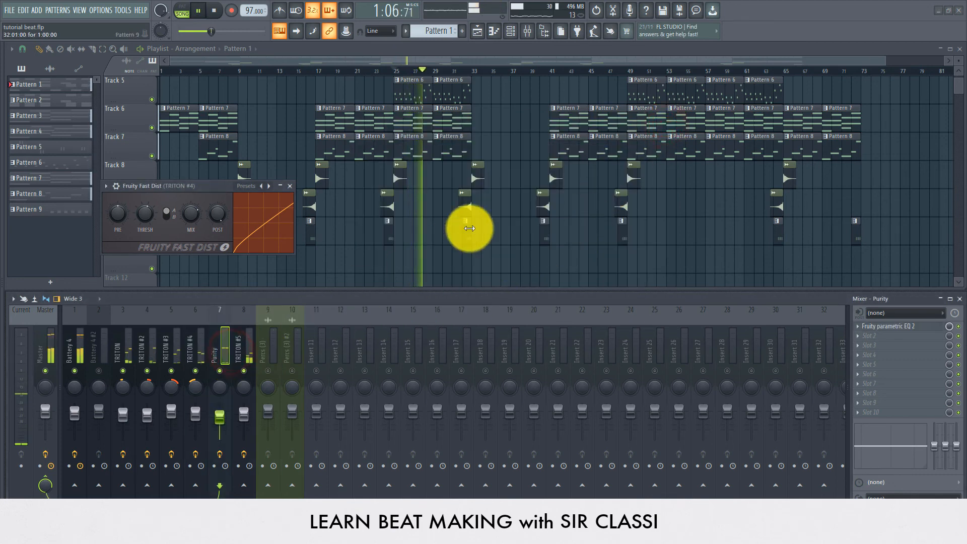
- Stop the song, move the playback position to bar 16 and unmute the Percs (3) and Percs (3) #2 mixer tracks
{"action": "key", "text": "space"}
{"action": "left_click", "coordinate": [304, 73]}
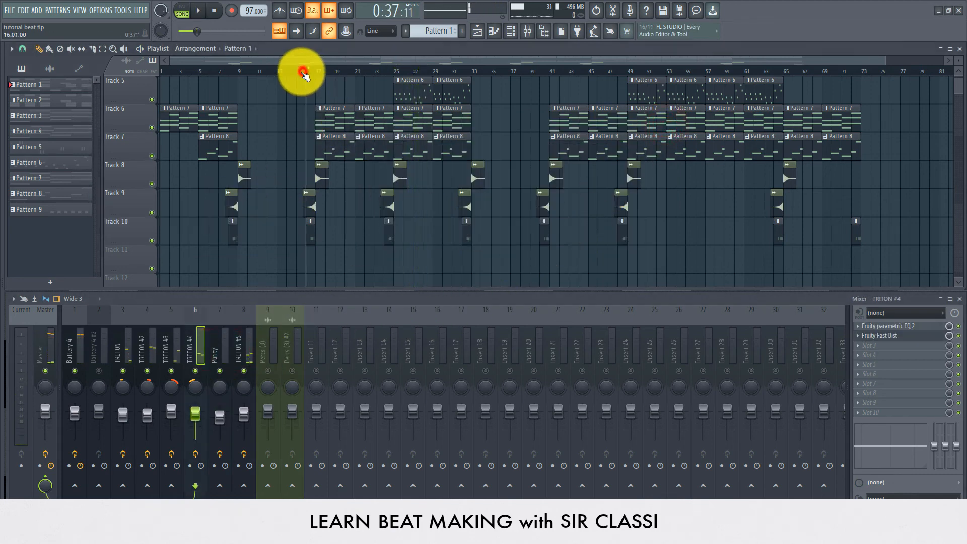
{"action": "left_click", "coordinate": [267, 360]}
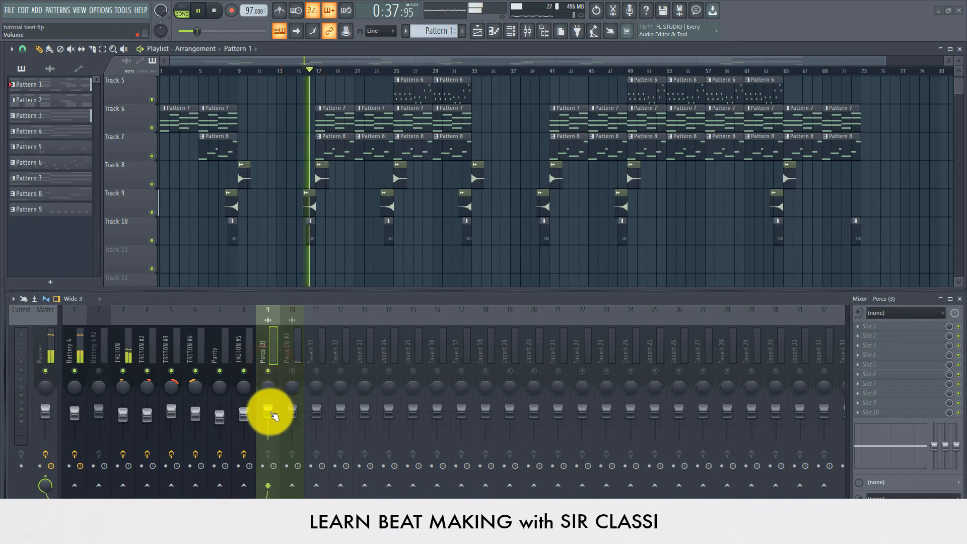
{"action": "left_click", "coordinate": [291, 372]}
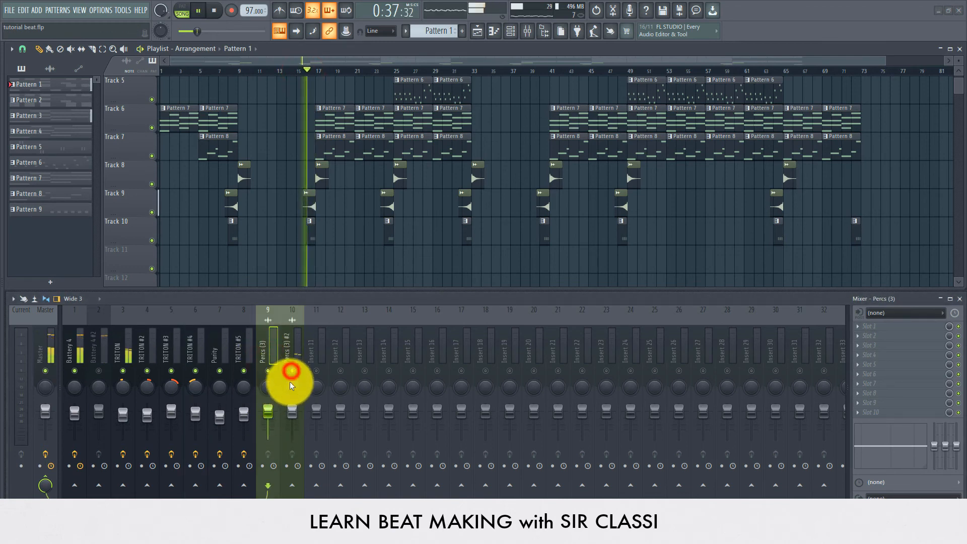
- Slightly lower the volumes of the Percs (3) #2 and Percs (3) mixer tracks while replaying the song from bar 16
{"action": "left_click", "coordinate": [291, 414]}
{"action": "key", "text": "space"}
{"action": "key", "text": "space"}
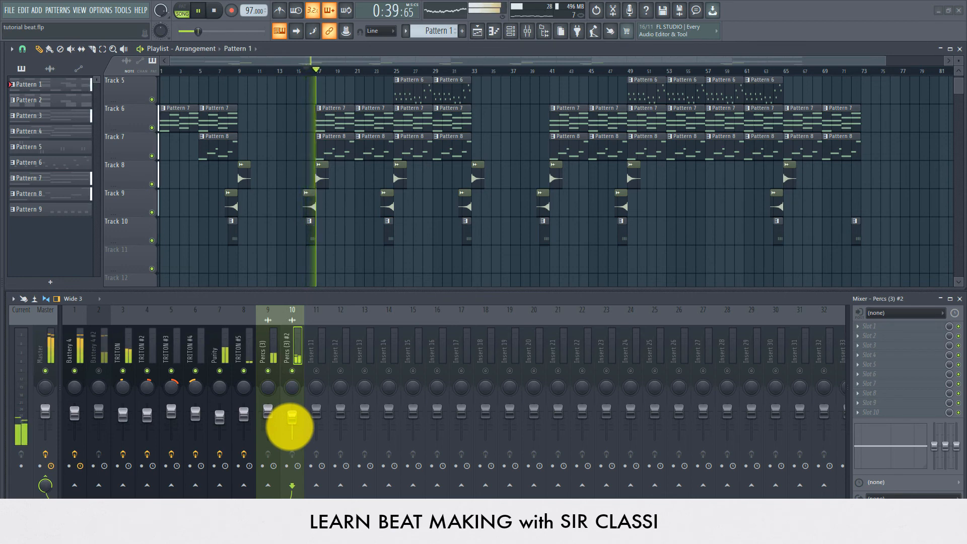
{"action": "key", "text": "space"}
{"action": "key", "text": "space"}
{"action": "left_click", "coordinate": [267, 349]}
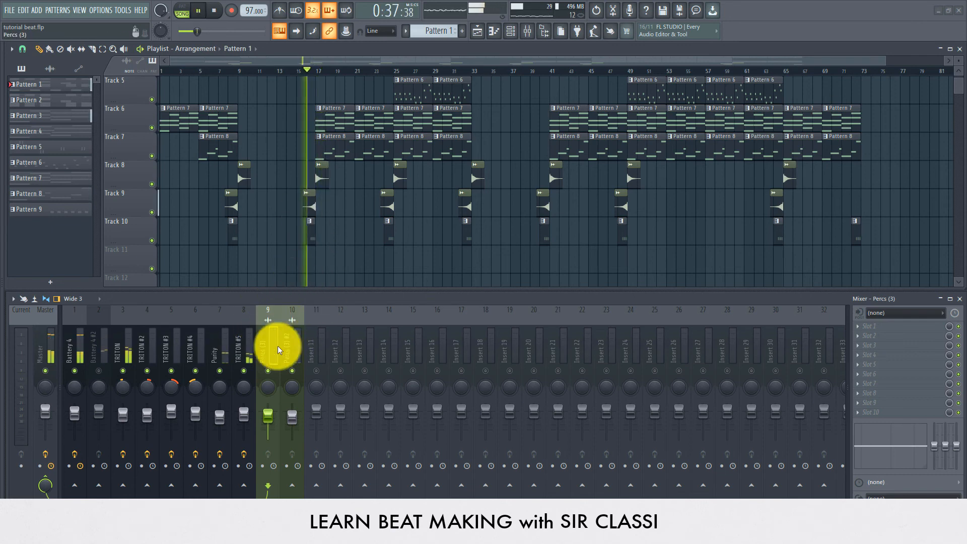
- Unmute the Battery 4 #2 mixer track and slightly lower its volume during playback
{"action": "left_click", "coordinate": [99, 352]}
{"action": "key", "text": "space"}
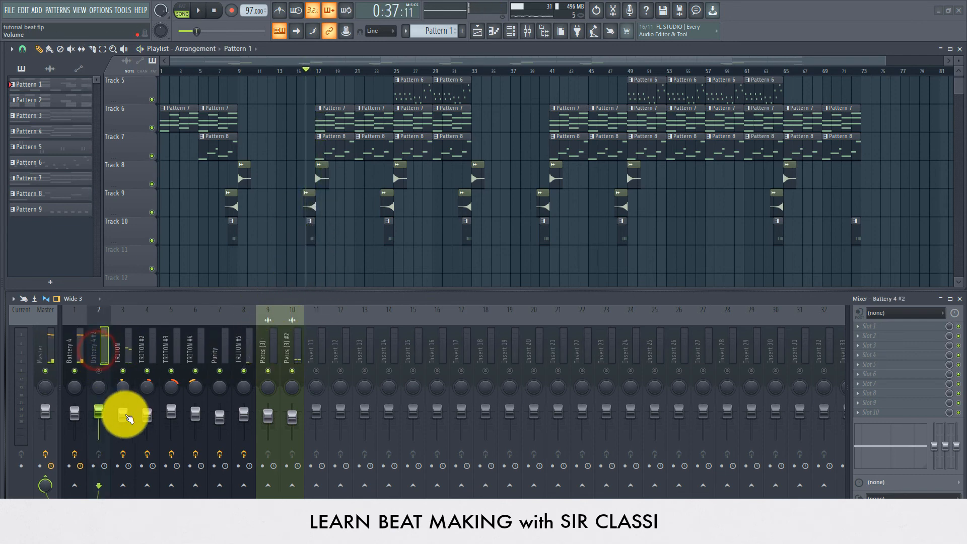
{"action": "left_click", "coordinate": [97, 373]}
{"action": "key", "text": "space"}
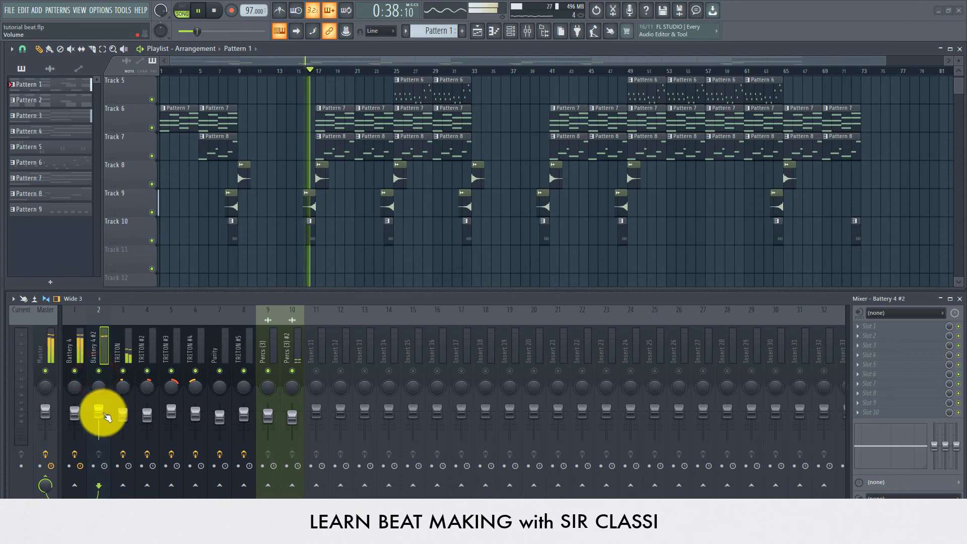
{"action": "left_click_drag", "start_coordinate": [100, 415], "coordinate": [97, 416]}
{"action": "key", "text": "space"}
{"action": "key", "text": "space"}
- Load Fruity Parametric EQ 2 into Battery 4 #2's first effect slot and restart playback
{"action": "left_click", "coordinate": [308, 74]}
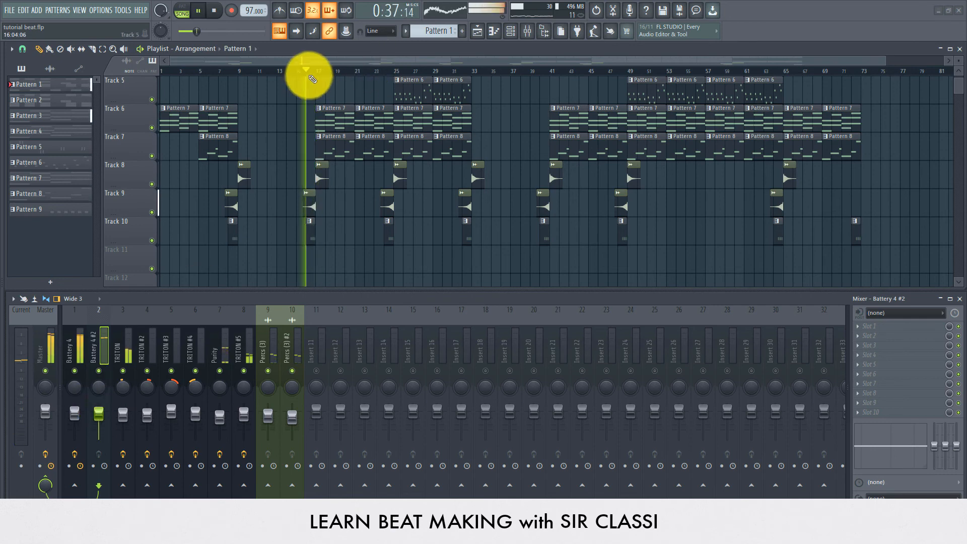
{"action": "scroll", "coordinate": [317, 73], "scroll_direction": "up", "scroll_amount": 6}
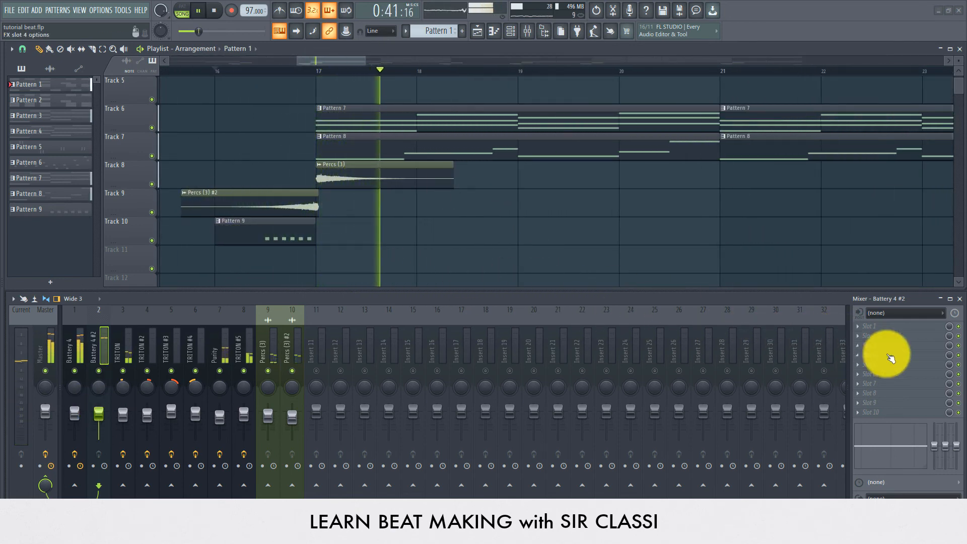
{"action": "key", "text": "space"}
{"action": "left_click", "coordinate": [884, 326]}
{"action": "left_click", "coordinate": [829, 56]}
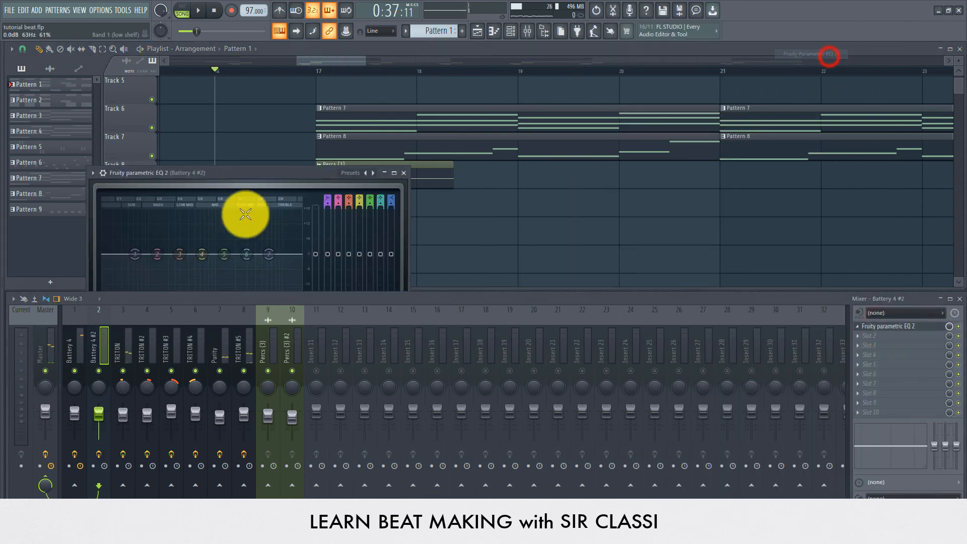
{"action": "key", "text": "space"}
{"action": "left_click_drag", "start_coordinate": [217, 174], "coordinate": [431, 149]}
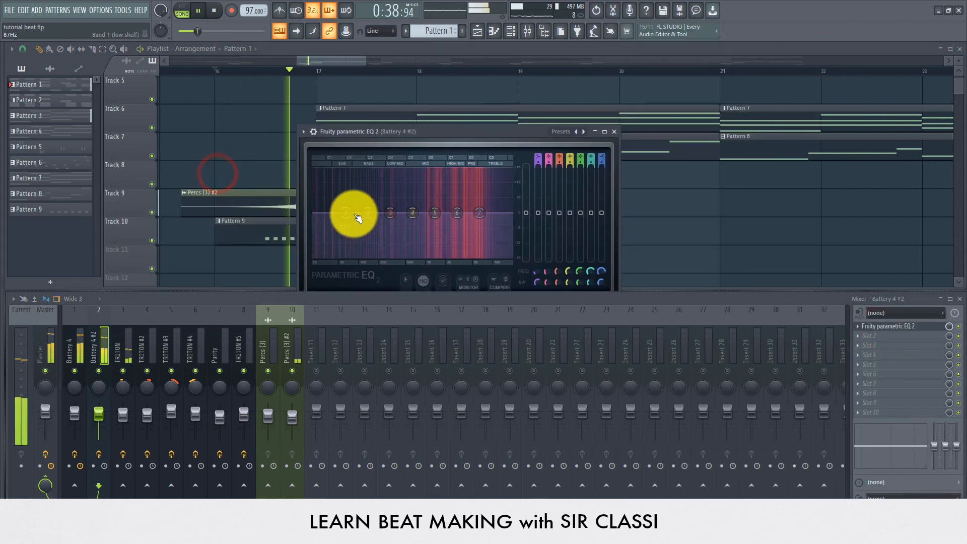
- Fully cut Battery 4 #2's lows with EQ band 1, partly cut its highs with band 7 and close the EQ
{"action": "left_click_drag", "start_coordinate": [348, 212], "coordinate": [375, 408]}
{"action": "key", "text": "space"}
{"action": "key", "text": "space"}
{"action": "left_click_drag", "start_coordinate": [479, 213], "coordinate": [489, 235]}
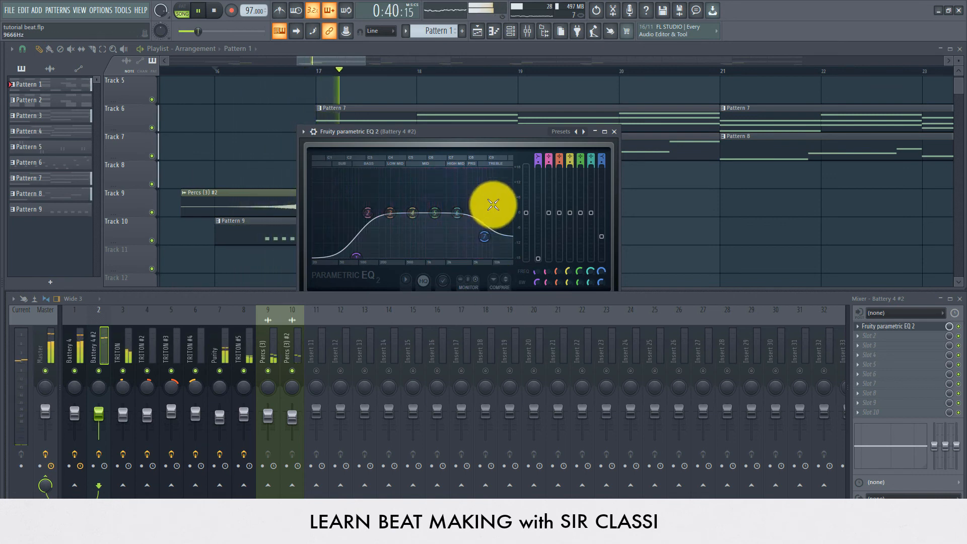
{"action": "key", "text": "space"}
{"action": "key", "text": "space"}
{"action": "left_click", "coordinate": [323, 60]}
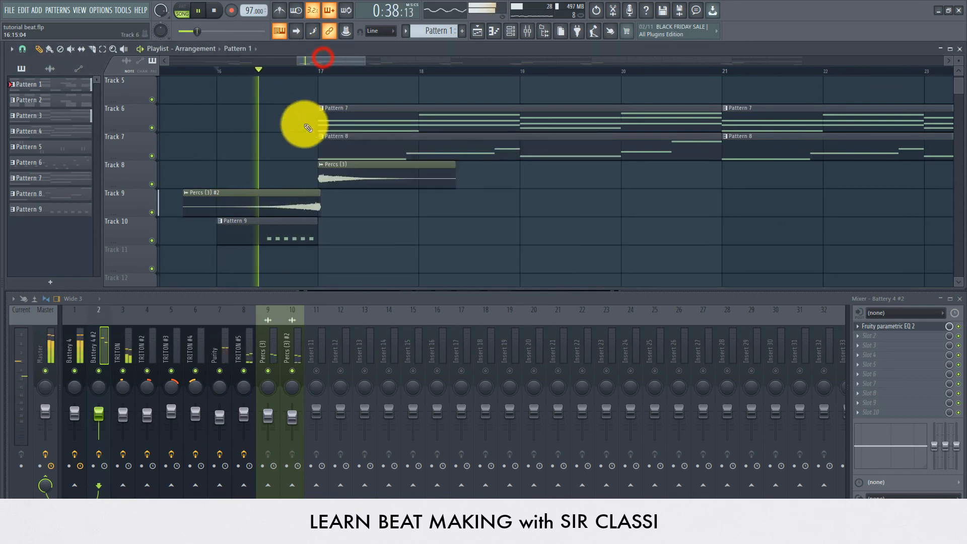
- Open Pattern 9 from the Track 10 clip before bar 17 in the piano roll and audition its pitches around D#3
{"action": "scroll", "coordinate": [307, 123], "scroll_direction": "up", "scroll_amount": 3}
{"action": "scroll", "coordinate": [343, 76], "scroll_direction": "down", "scroll_amount": 5}
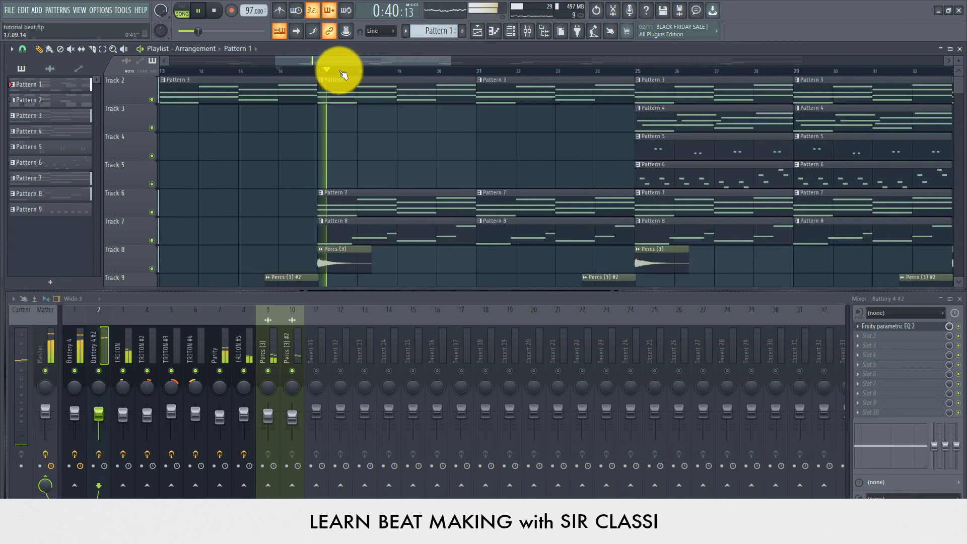
{"action": "scroll", "coordinate": [407, 146], "scroll_direction": "down", "scroll_amount": 6}
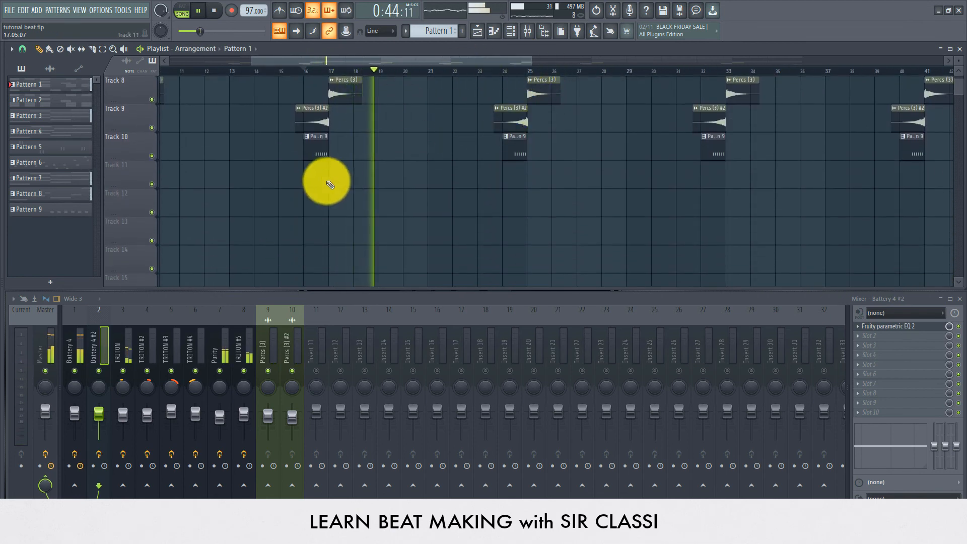
{"action": "key", "text": "space"}
{"action": "double_click", "coordinate": [323, 149]}
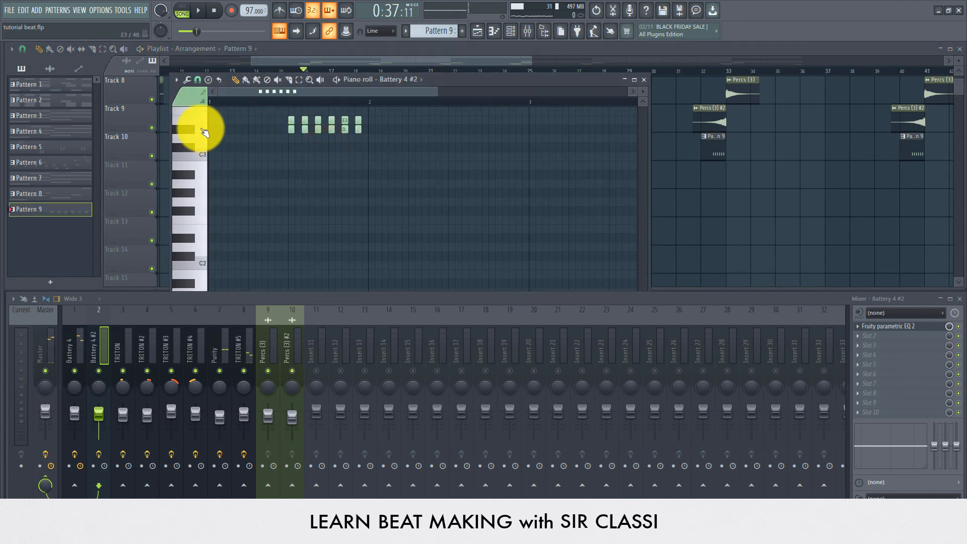
{"action": "left_click", "coordinate": [201, 133]}
{"action": "left_click", "coordinate": [201, 133]}
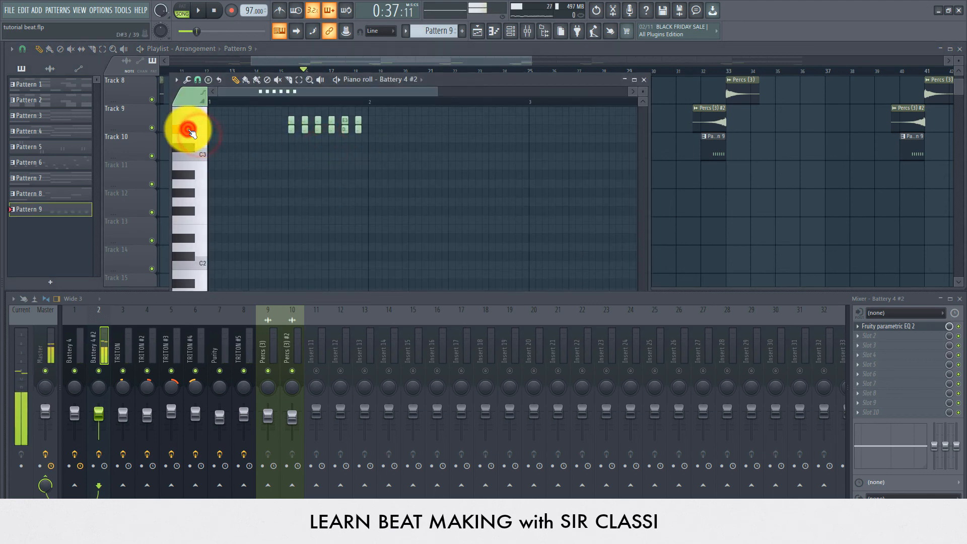
- Move Pattern 9's lower row of six notes down to D3, check it in song playback and close the piano roll
{"action": "left_click_drag", "start_coordinate": [276, 129], "coordinate": [383, 146]}
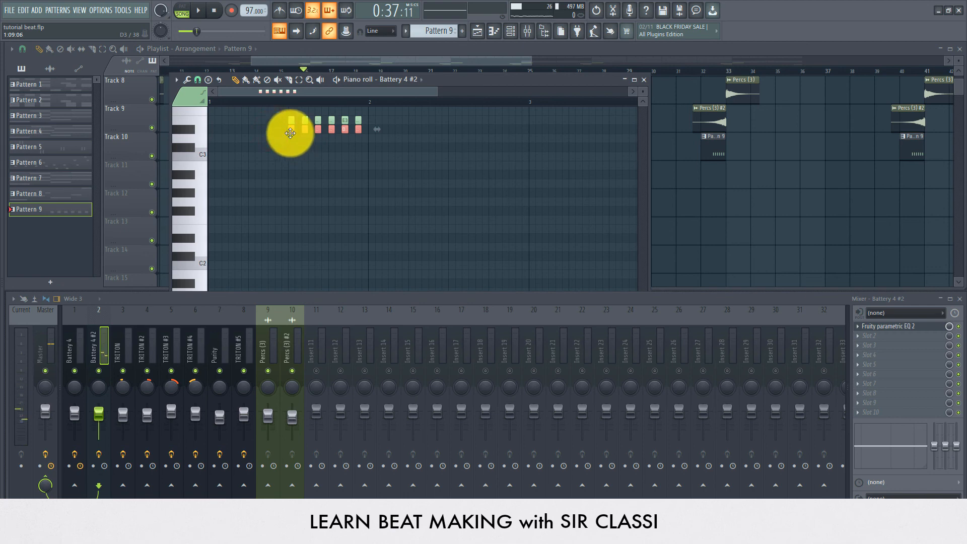
{"action": "left_click_drag", "start_coordinate": [290, 130], "coordinate": [289, 147]}
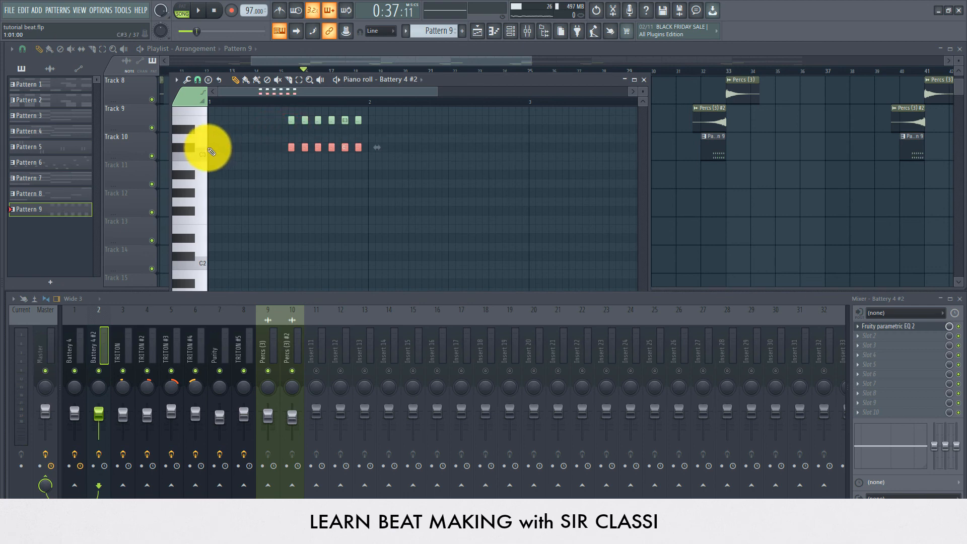
{"action": "left_click", "coordinate": [190, 146]}
{"action": "left_click", "coordinate": [196, 146]}
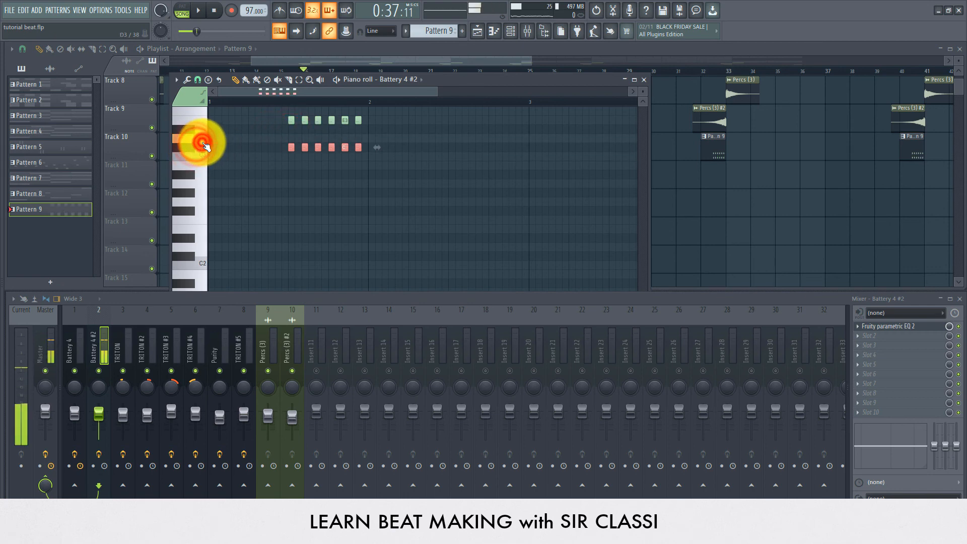
{"action": "left_click_drag", "start_coordinate": [292, 147], "coordinate": [291, 139]}
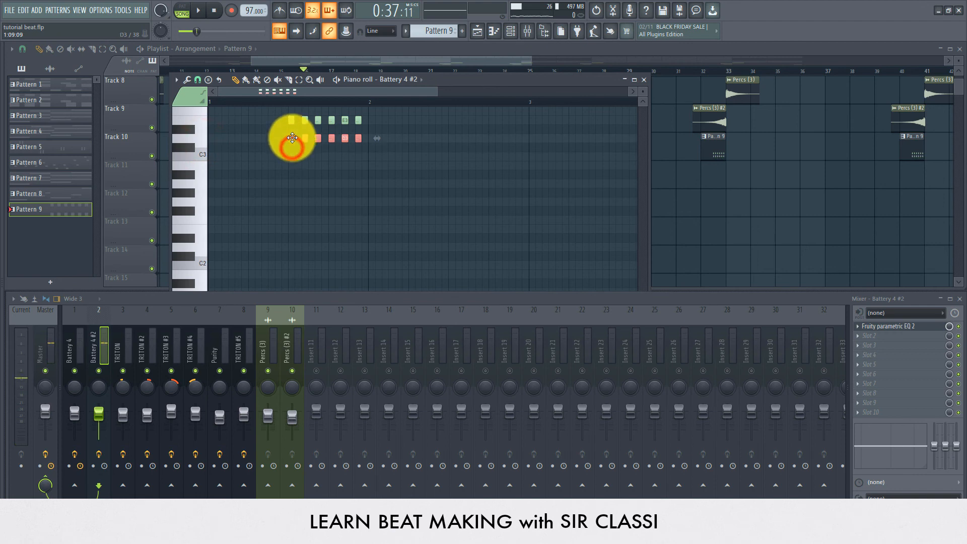
{"action": "key", "text": "space"}
{"action": "scroll", "coordinate": [353, 153], "scroll_direction": "up", "scroll_amount": 1}
{"action": "scroll", "coordinate": [353, 151], "scroll_direction": "down", "scroll_amount": 1}
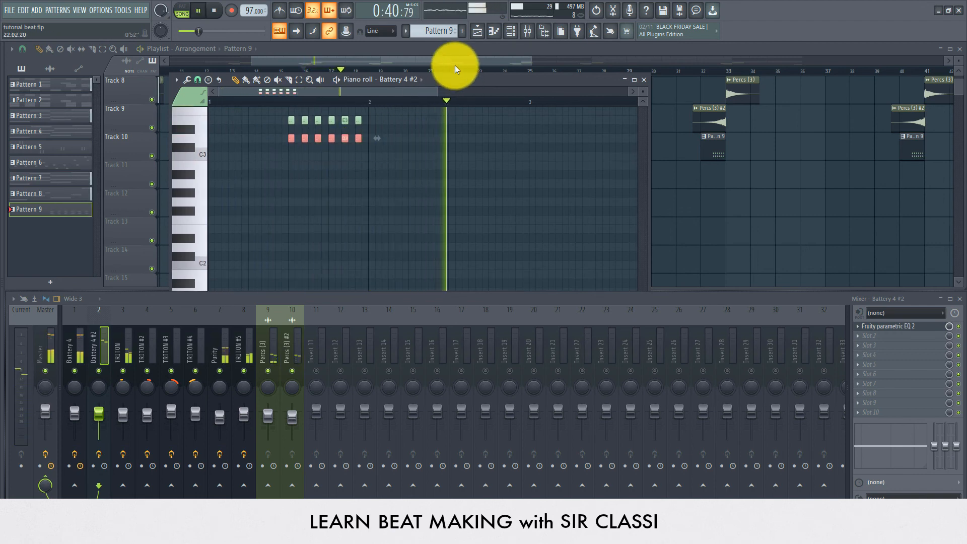
{"action": "key", "text": "space"}
{"action": "left_click", "coordinate": [459, 59]}
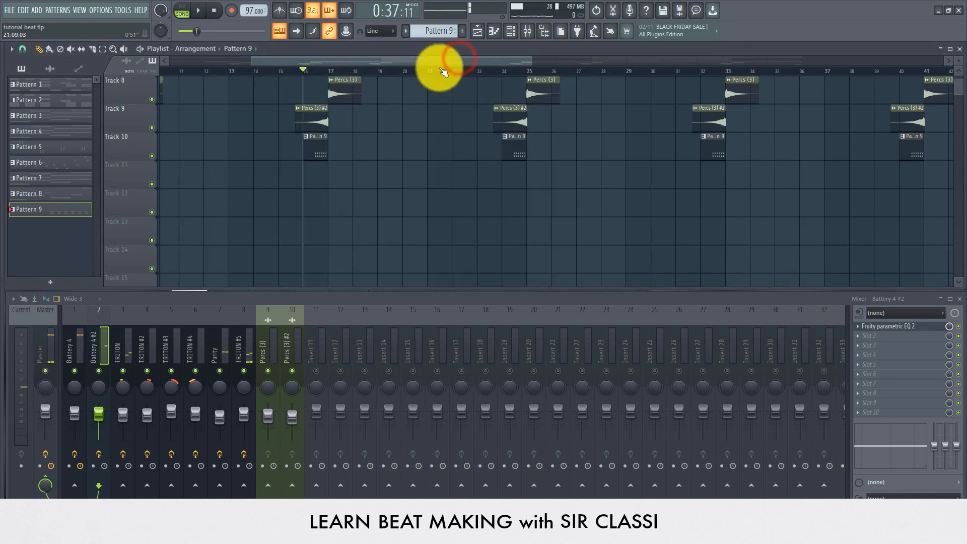
- Listen to the song from bar 16 to check the transition with the changed Pattern 9 fill
{"action": "scroll", "coordinate": [311, 132], "scroll_direction": "down", "scroll_amount": 1}
{"action": "scroll", "coordinate": [311, 132], "scroll_direction": "up", "scroll_amount": 2}
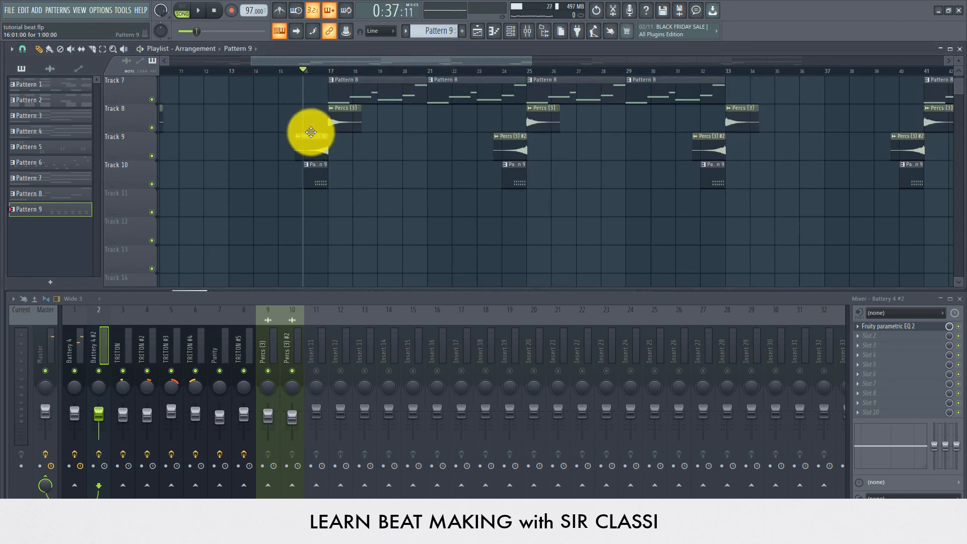
{"action": "scroll", "coordinate": [311, 131], "scroll_direction": "up", "scroll_amount": 1}
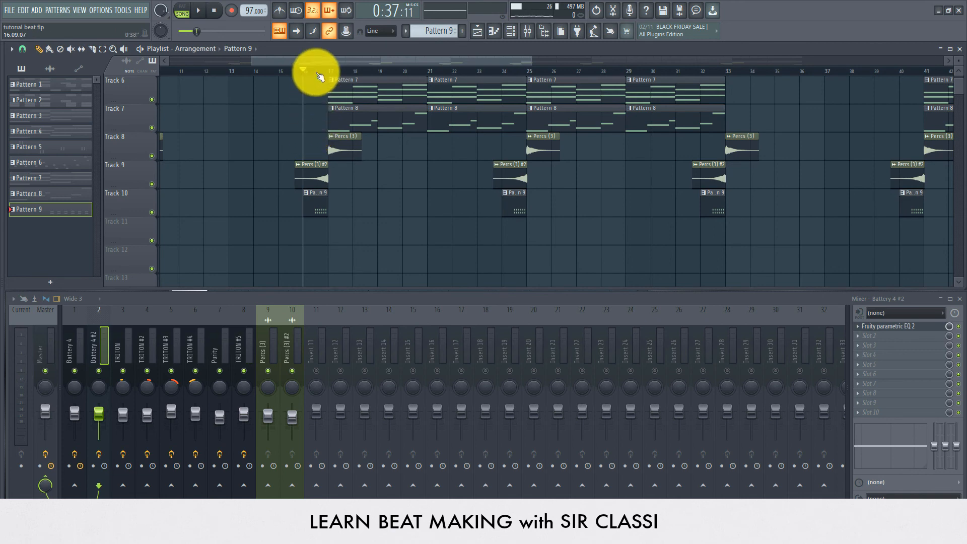
{"action": "scroll", "coordinate": [320, 75], "scroll_direction": "up", "scroll_amount": 2}
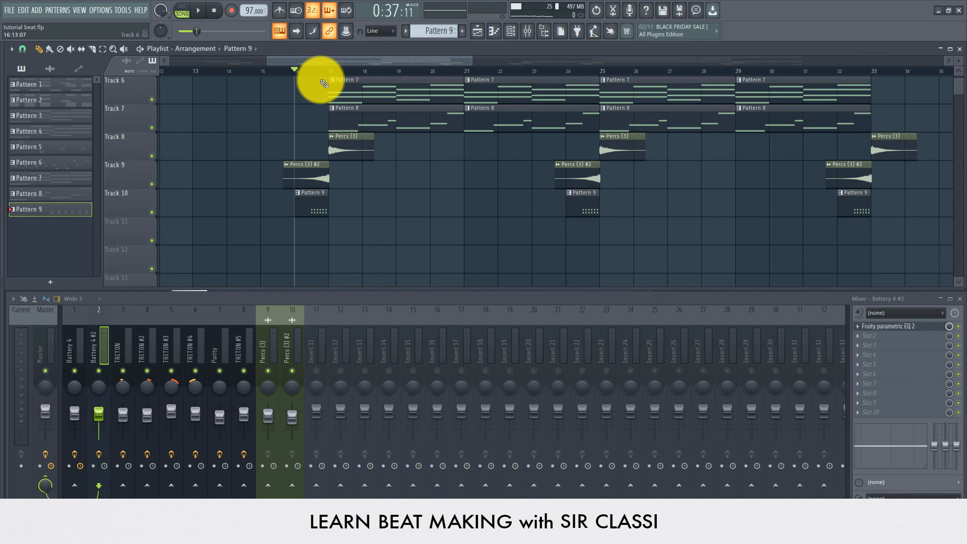
{"action": "key", "text": "space"}
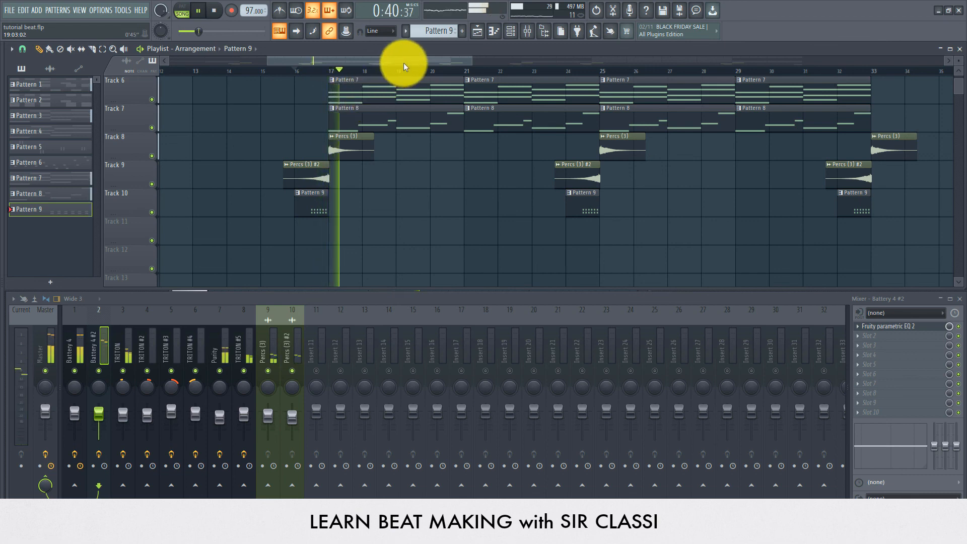
{"action": "scroll", "coordinate": [391, 73], "scroll_direction": "down", "scroll_amount": 1}
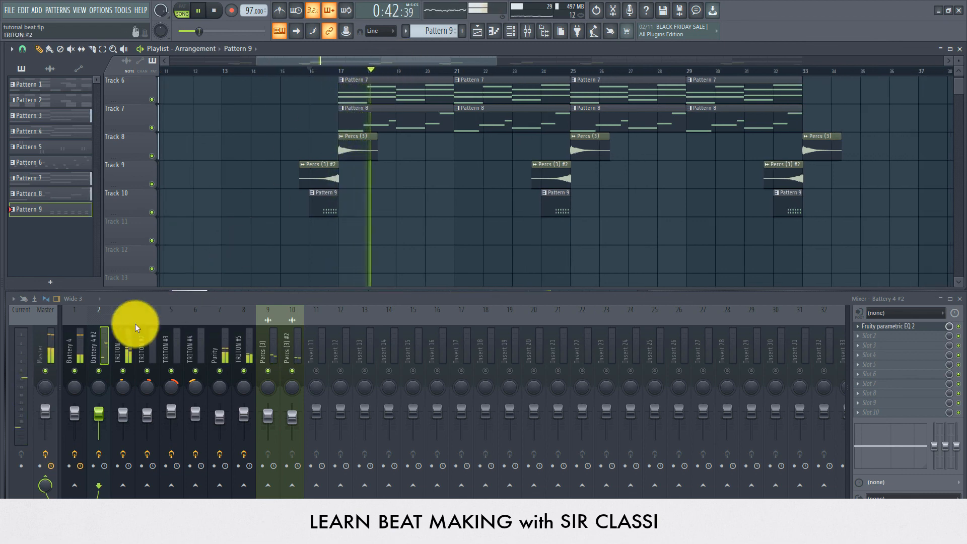
{"action": "key", "text": "space"}
{"action": "key", "text": "space"}
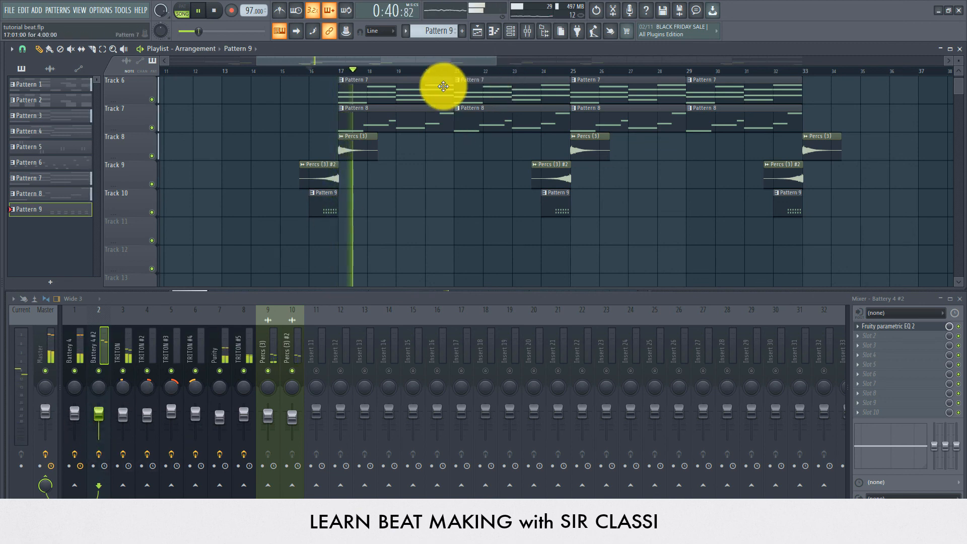
- Look over the arrangement's tracks and section transitions in the playlist and stop playback
{"action": "scroll", "coordinate": [460, 71], "scroll_direction": "down", "scroll_amount": 3}
{"action": "scroll", "coordinate": [512, 197], "scroll_direction": "up", "scroll_amount": 5}
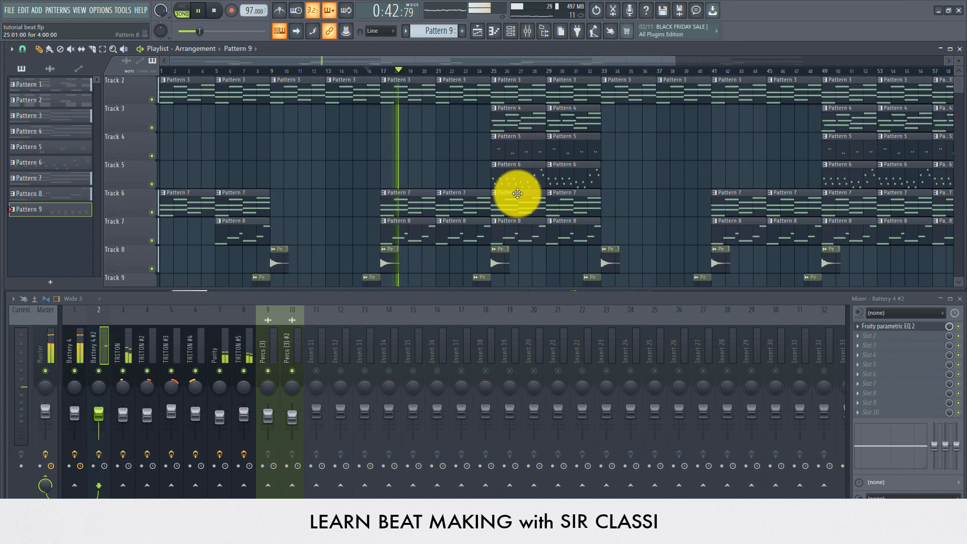
{"action": "scroll", "coordinate": [496, 169], "scroll_direction": "down", "scroll_amount": 10}
{"action": "scroll", "coordinate": [492, 164], "scroll_direction": "up", "scroll_amount": 10}
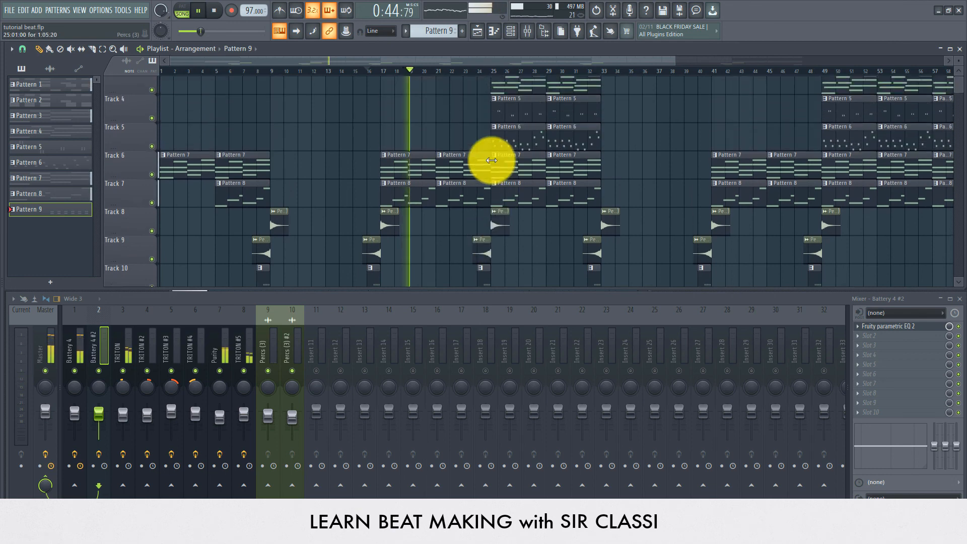
{"action": "scroll", "coordinate": [492, 160], "scroll_direction": "down", "scroll_amount": 1}
{"action": "scroll", "coordinate": [492, 158], "scroll_direction": "down", "scroll_amount": 3}
{"action": "scroll", "coordinate": [501, 151], "scroll_direction": "down", "scroll_amount": 4}
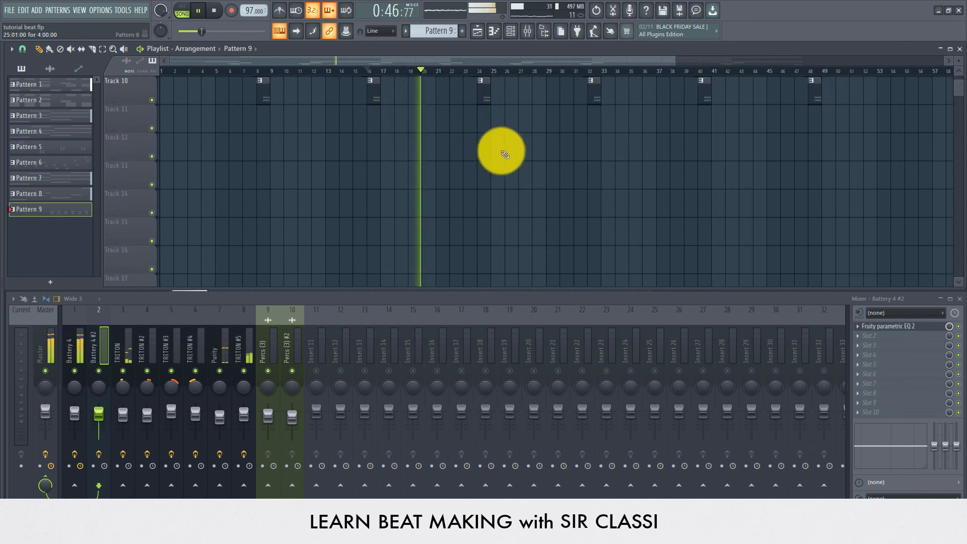
{"action": "scroll", "coordinate": [521, 89], "scroll_direction": "up", "scroll_amount": 4}
{"action": "key", "text": "space"}
{"action": "scroll", "coordinate": [509, 71], "scroll_direction": "down", "scroll_amount": 2}
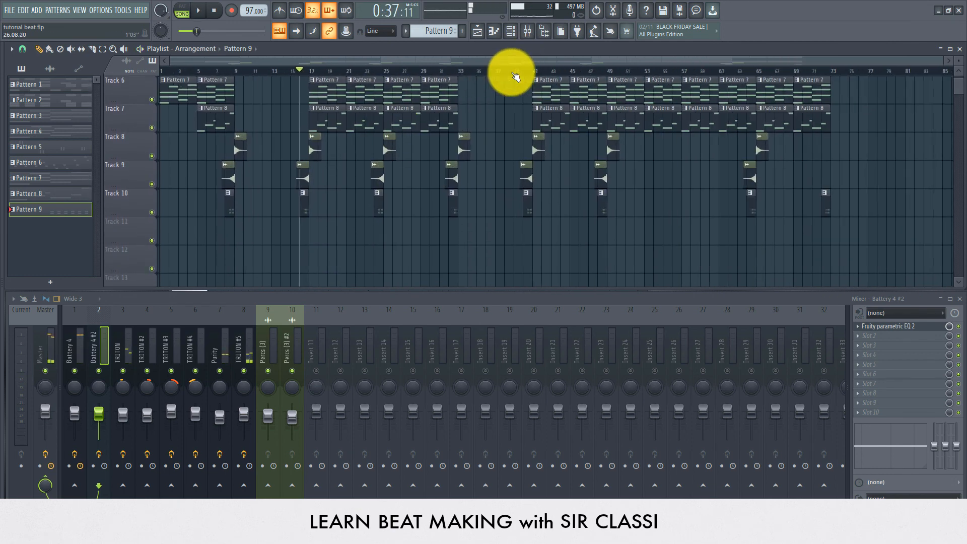
{"action": "scroll", "coordinate": [515, 75], "scroll_direction": "up", "scroll_amount": 2}
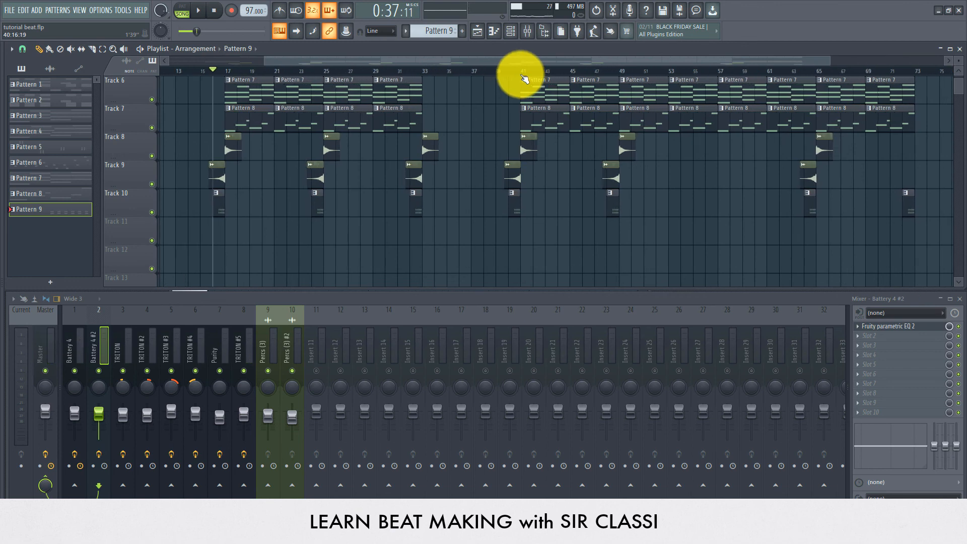
{"action": "scroll", "coordinate": [524, 78], "scroll_direction": "down", "scroll_amount": 3}
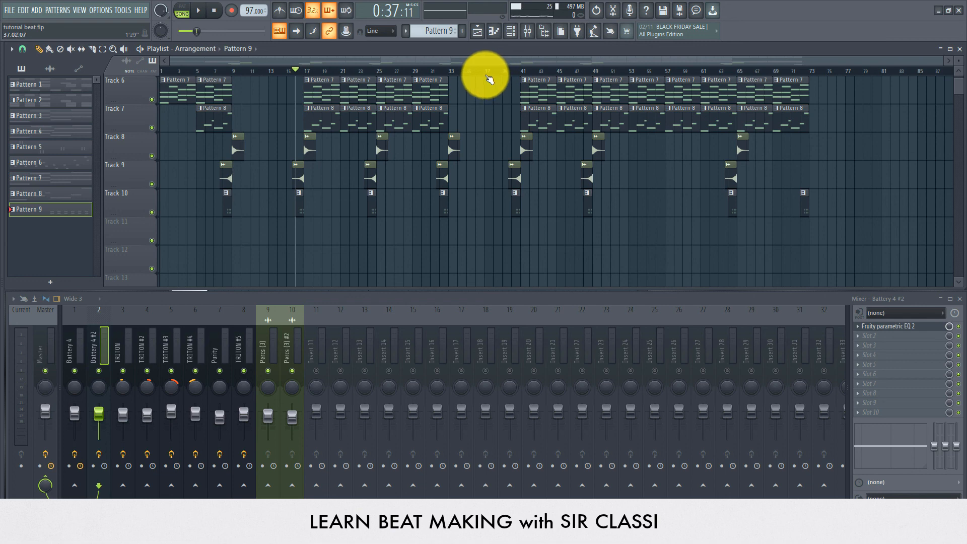
- Examine the playlist from Track 1 down to Track 10, especially the sparse section between bars 33 and 41
{"action": "scroll", "coordinate": [489, 77], "scroll_direction": "up", "scroll_amount": 2}
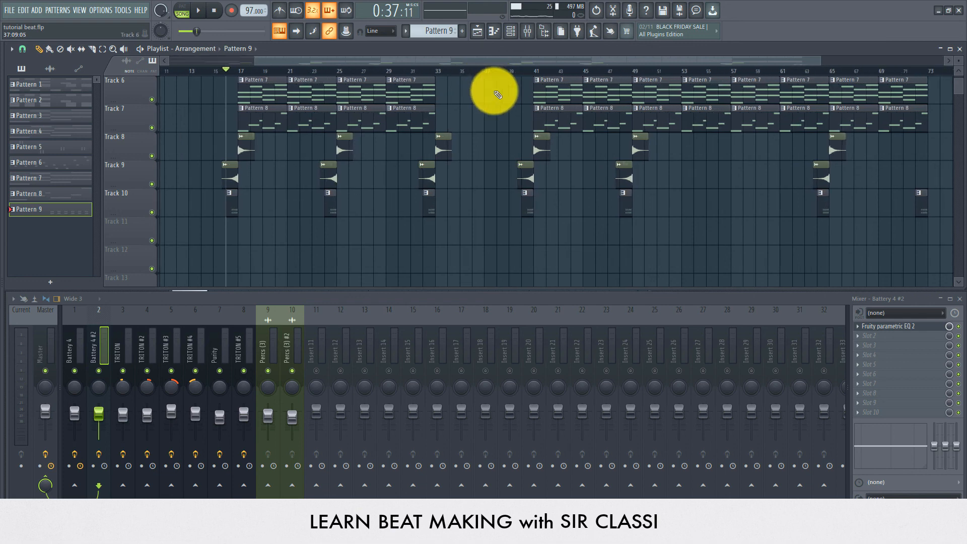
{"action": "scroll", "coordinate": [496, 93], "scroll_direction": "up", "scroll_amount": 3}
{"action": "scroll", "coordinate": [489, 76], "scroll_direction": "down", "scroll_amount": 2}
{"action": "scroll", "coordinate": [473, 103], "scroll_direction": "up", "scroll_amount": 2}
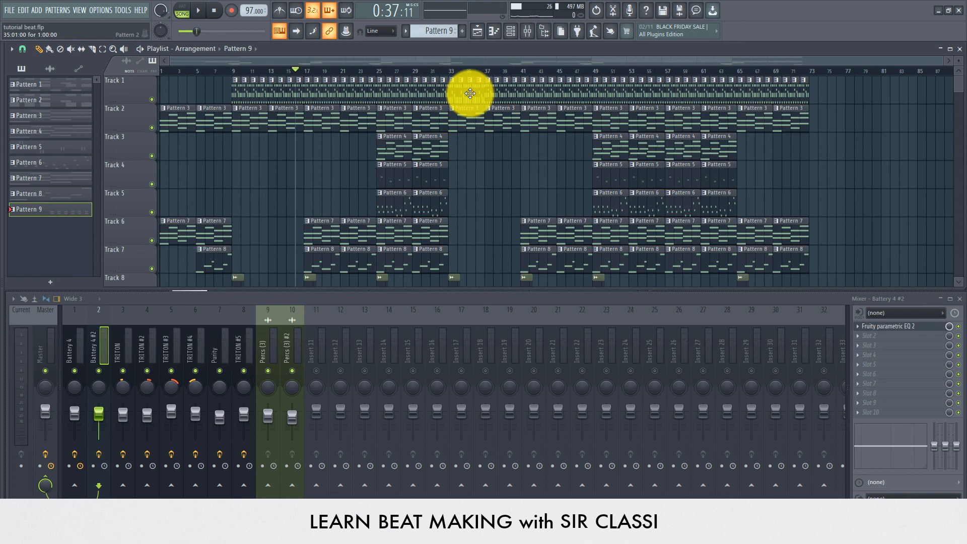
{"action": "scroll", "coordinate": [434, 100], "scroll_direction": "down", "scroll_amount": 4}
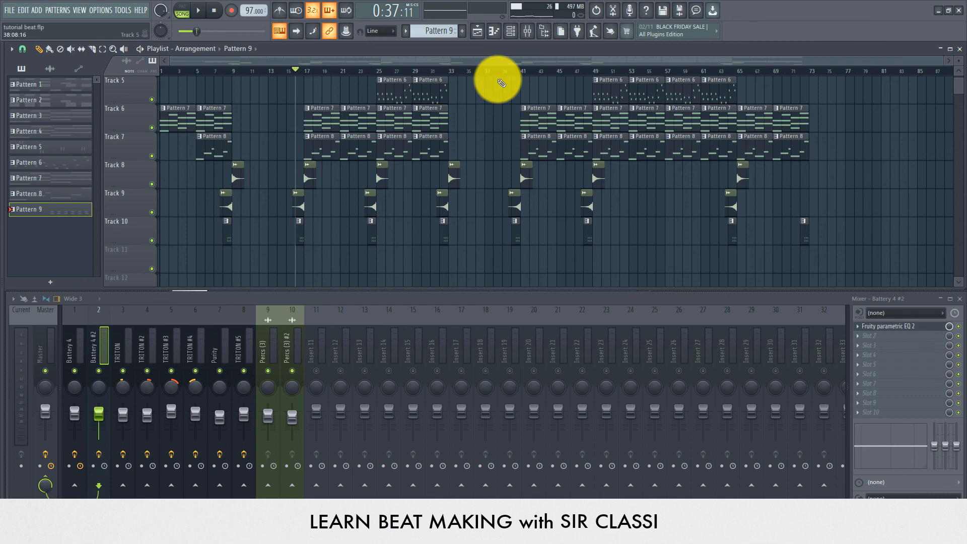
{"action": "scroll", "coordinate": [524, 151], "scroll_direction": "up", "scroll_amount": 4}
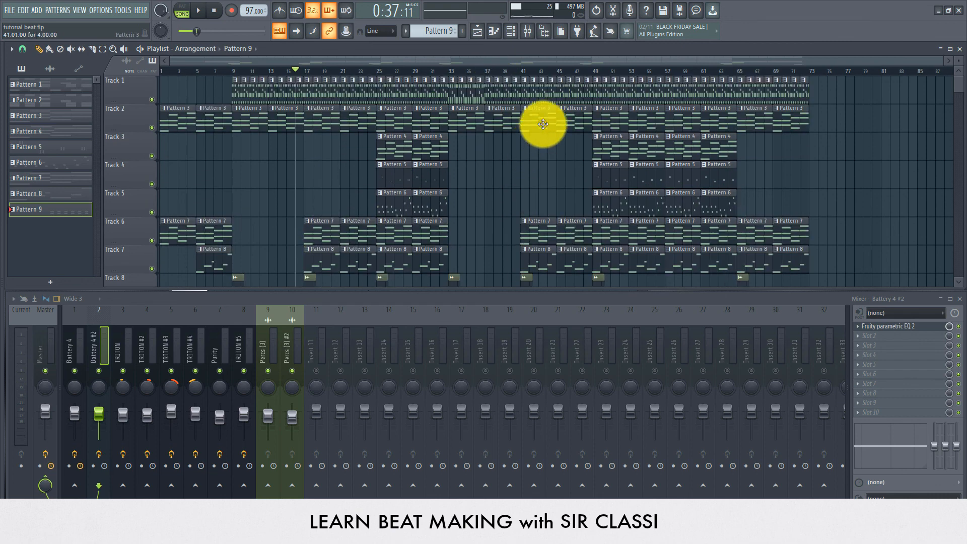
{"action": "scroll", "coordinate": [502, 158], "scroll_direction": "down", "scroll_amount": 4}
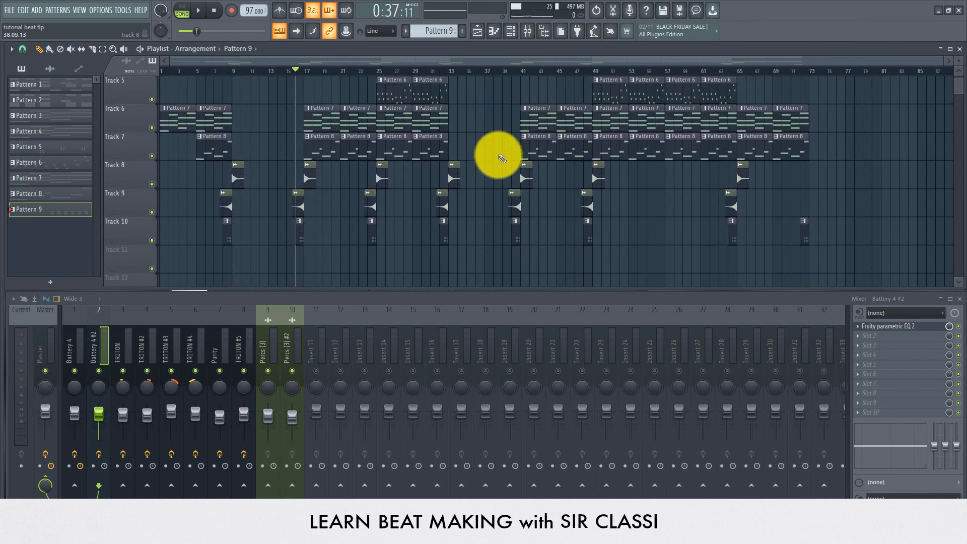
{"action": "scroll", "coordinate": [502, 154], "scroll_direction": "up", "scroll_amount": 4}
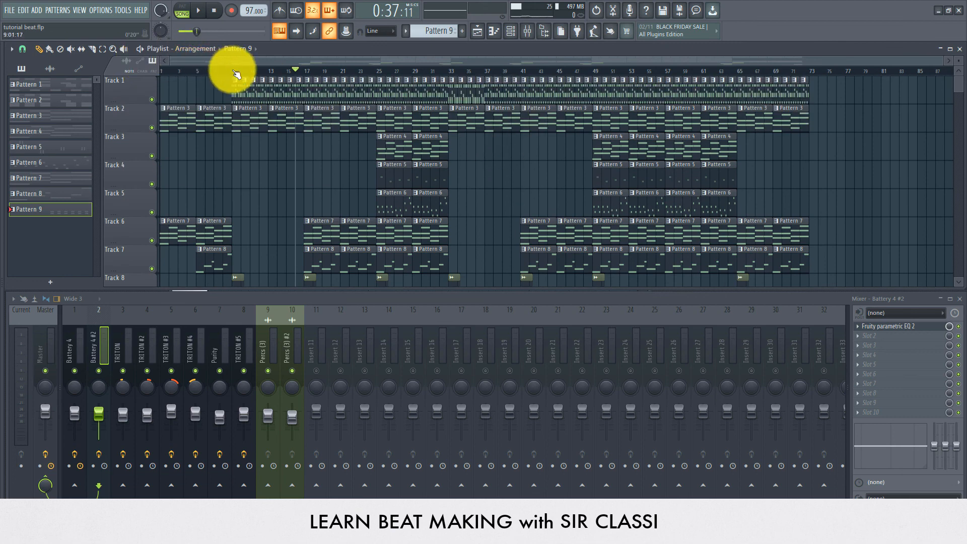
- Return the song position to bar 1 and review the full arrangement from the beginning
{"action": "left_click", "coordinate": [248, 70]}
{"action": "key", "text": "space"}
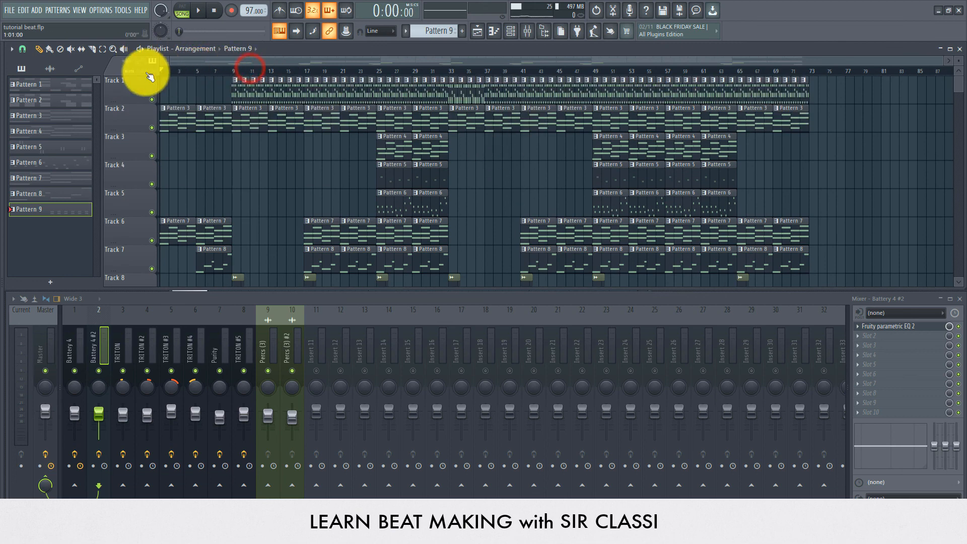
{"action": "scroll", "coordinate": [317, 145], "scroll_direction": "down", "scroll_amount": 4}
{"action": "scroll", "coordinate": [317, 145], "scroll_direction": "up", "scroll_amount": 4}
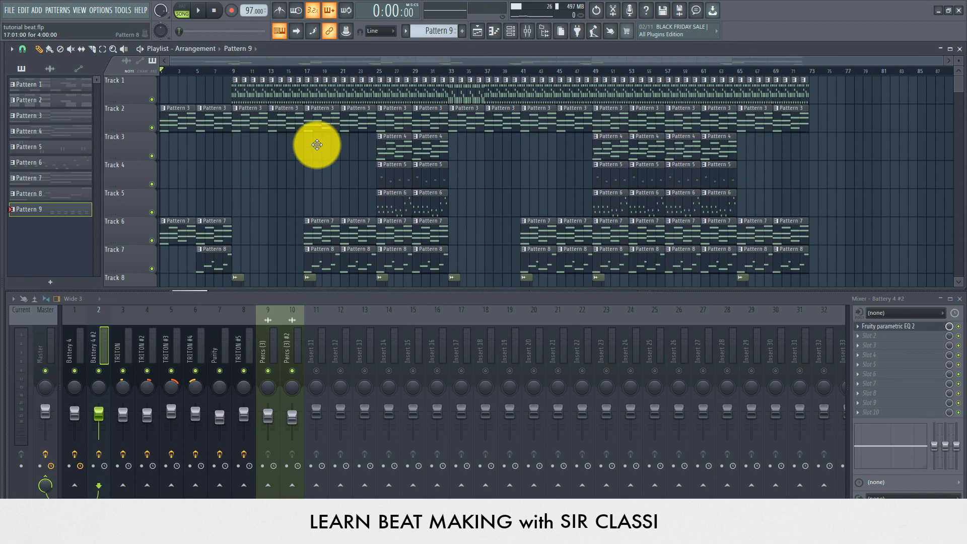